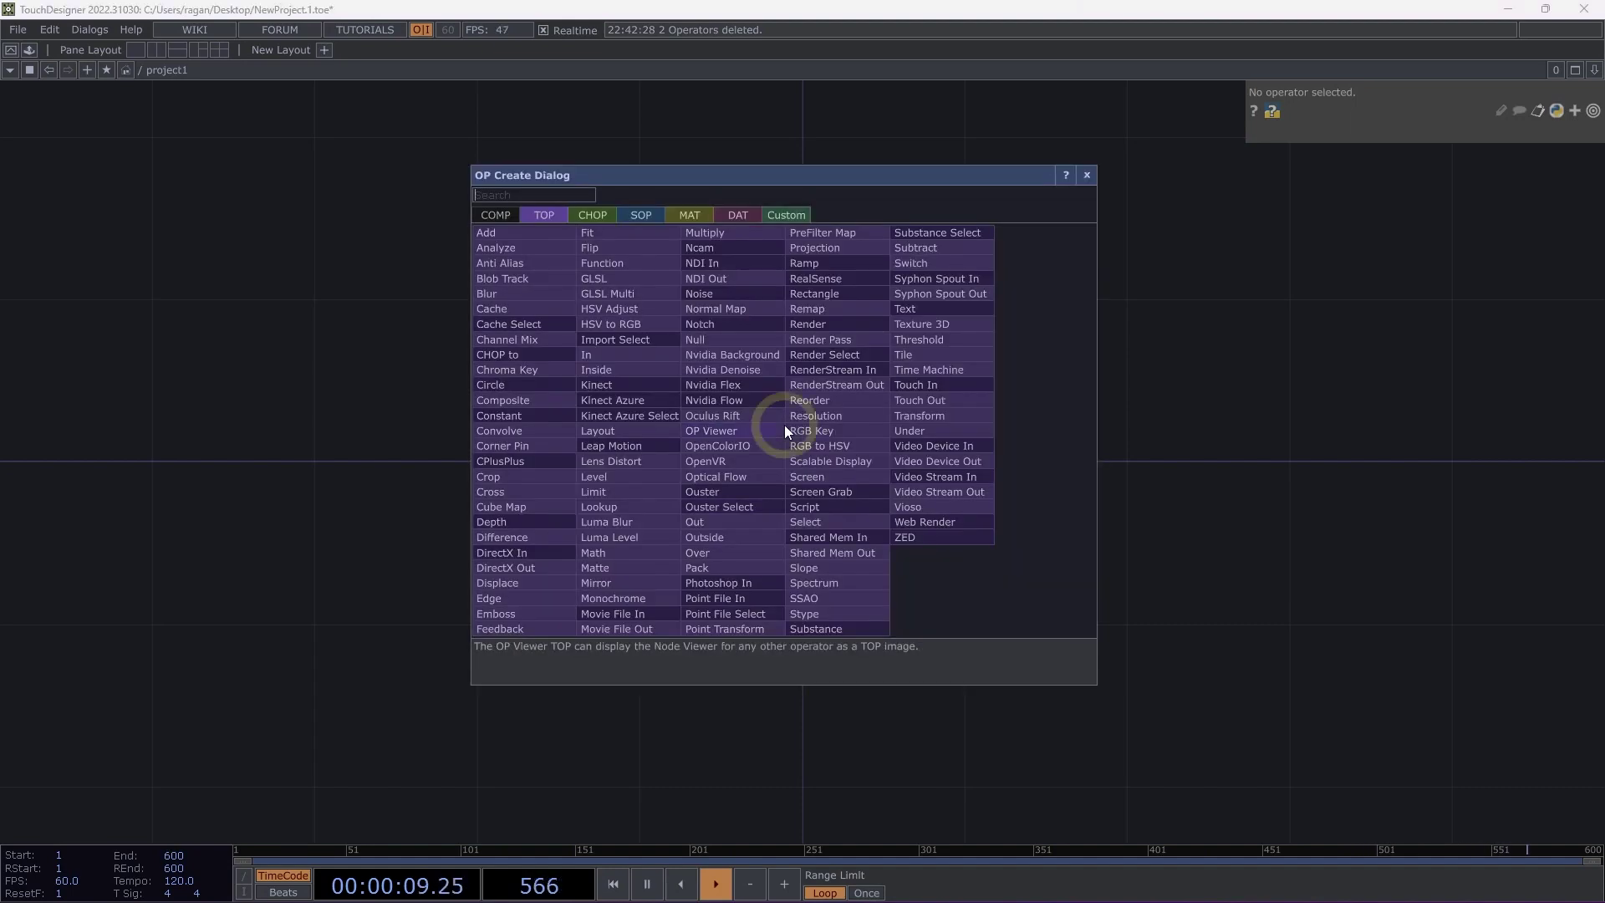
# - Create a Movie File In TOP showing the banana movie
pyautogui.write('mov')
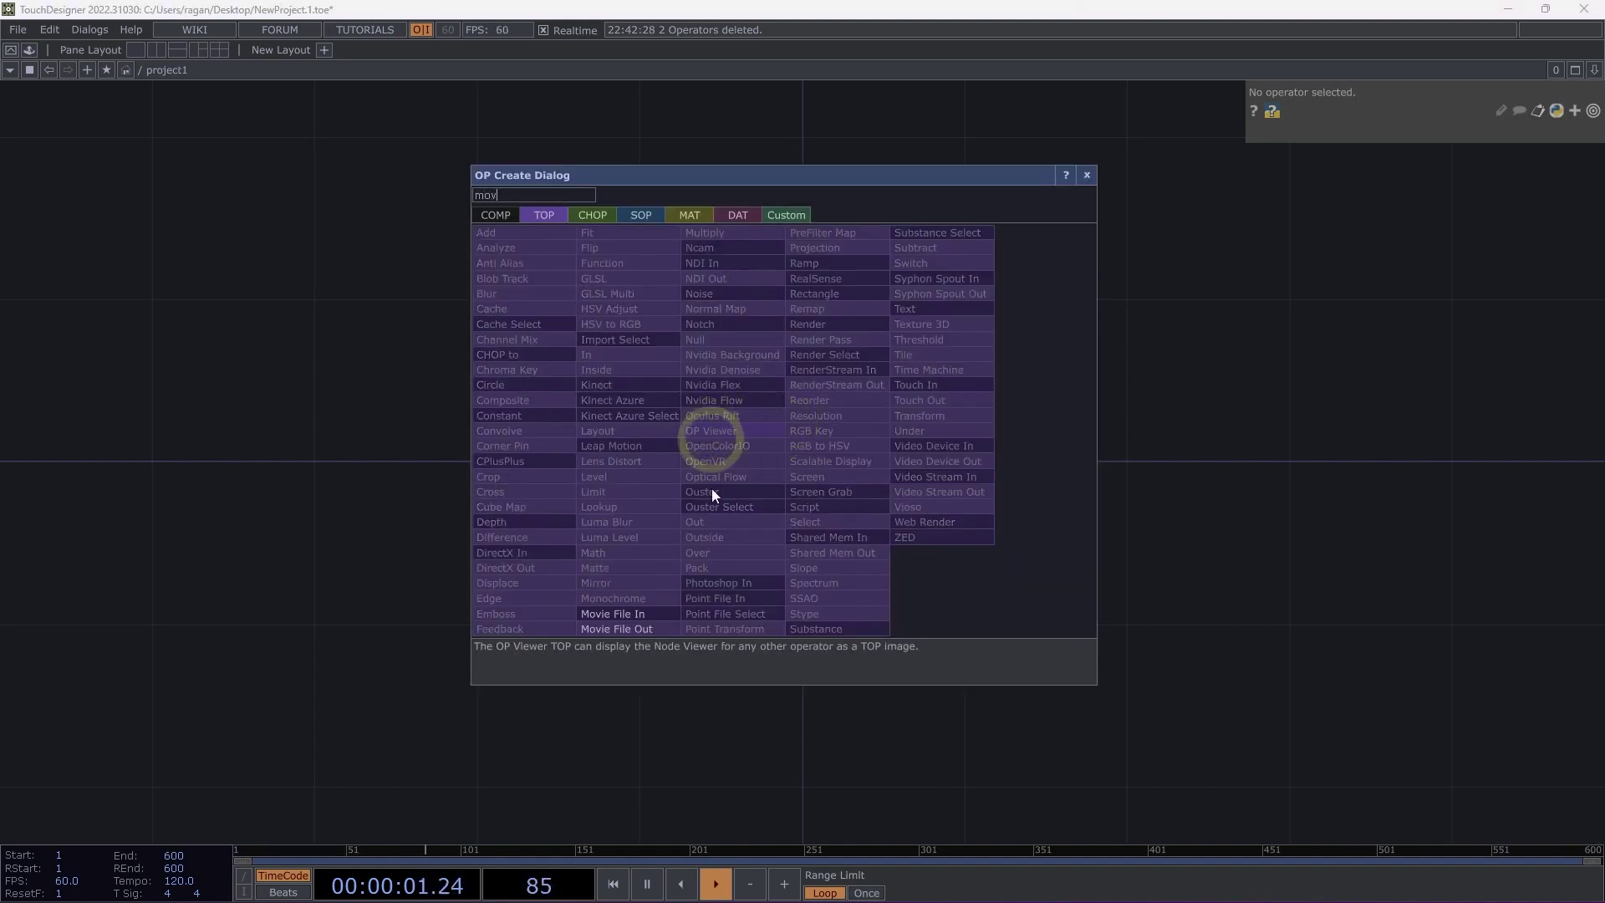
pyautogui.click(649, 615)
pyautogui.click(930, 387)
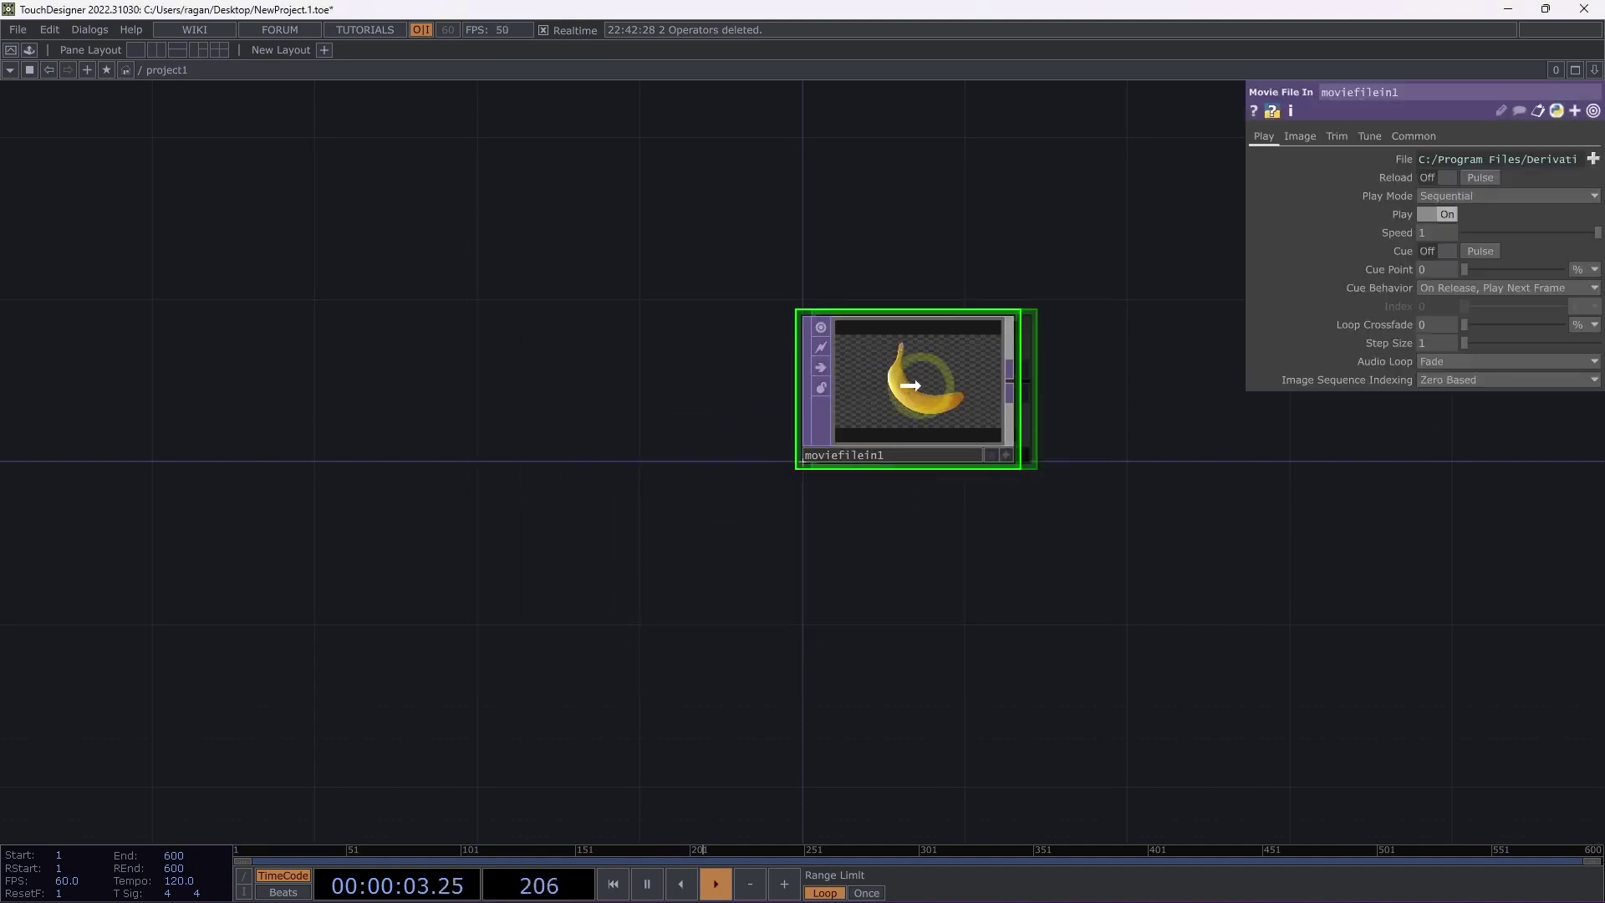
# - Add a Level TOP wired after the movie node
pyautogui.rightClick(701, 448)
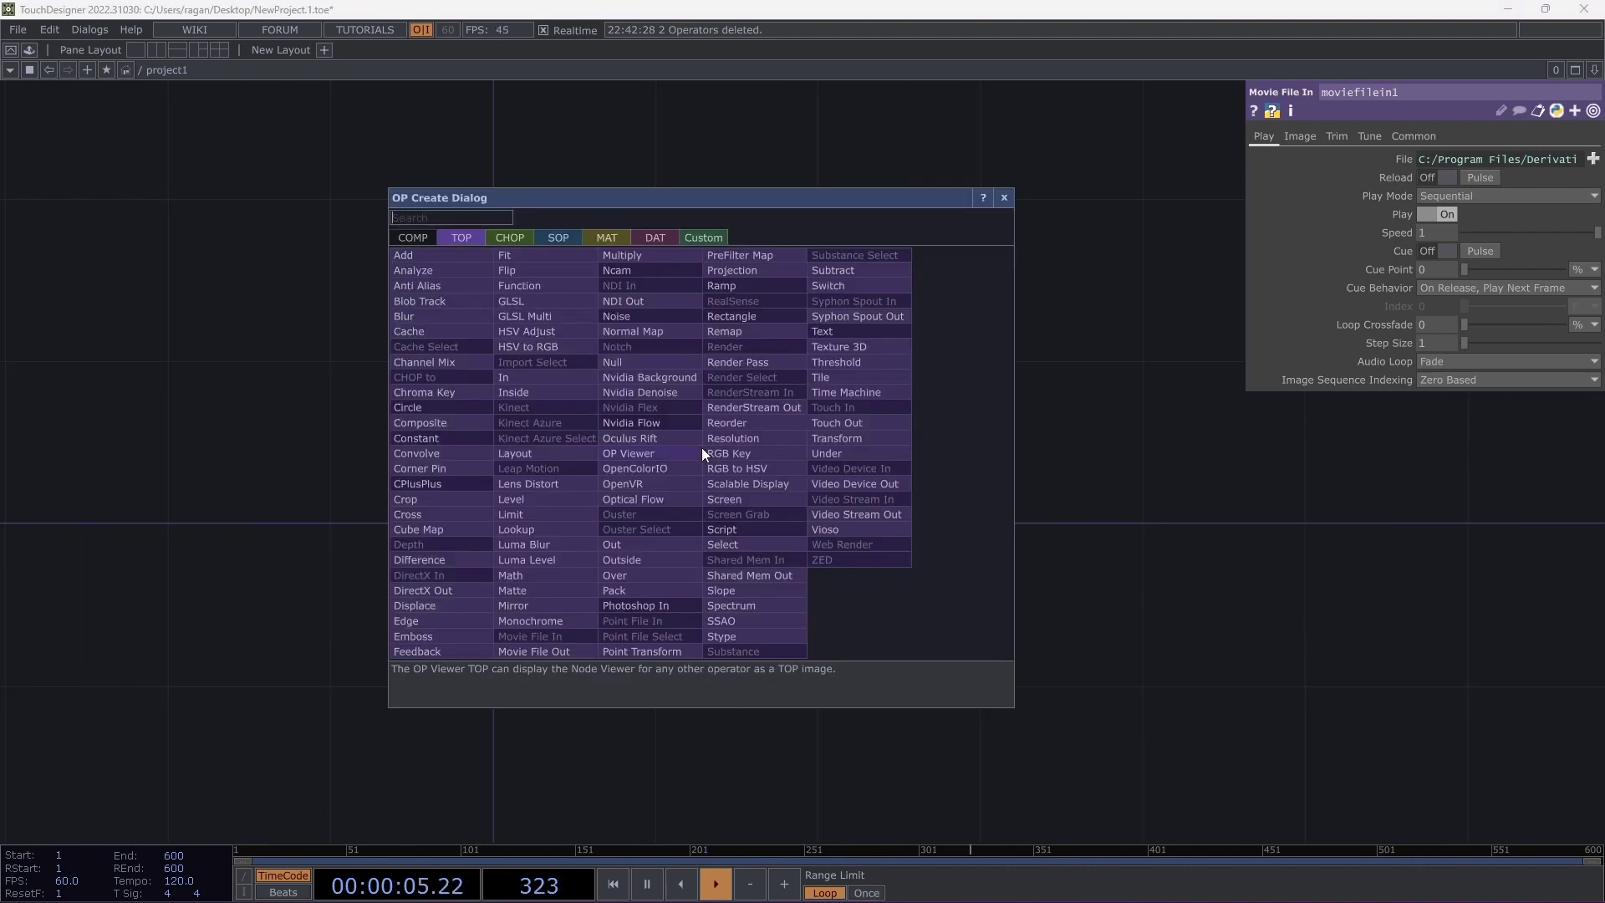
pyautogui.write('lev')
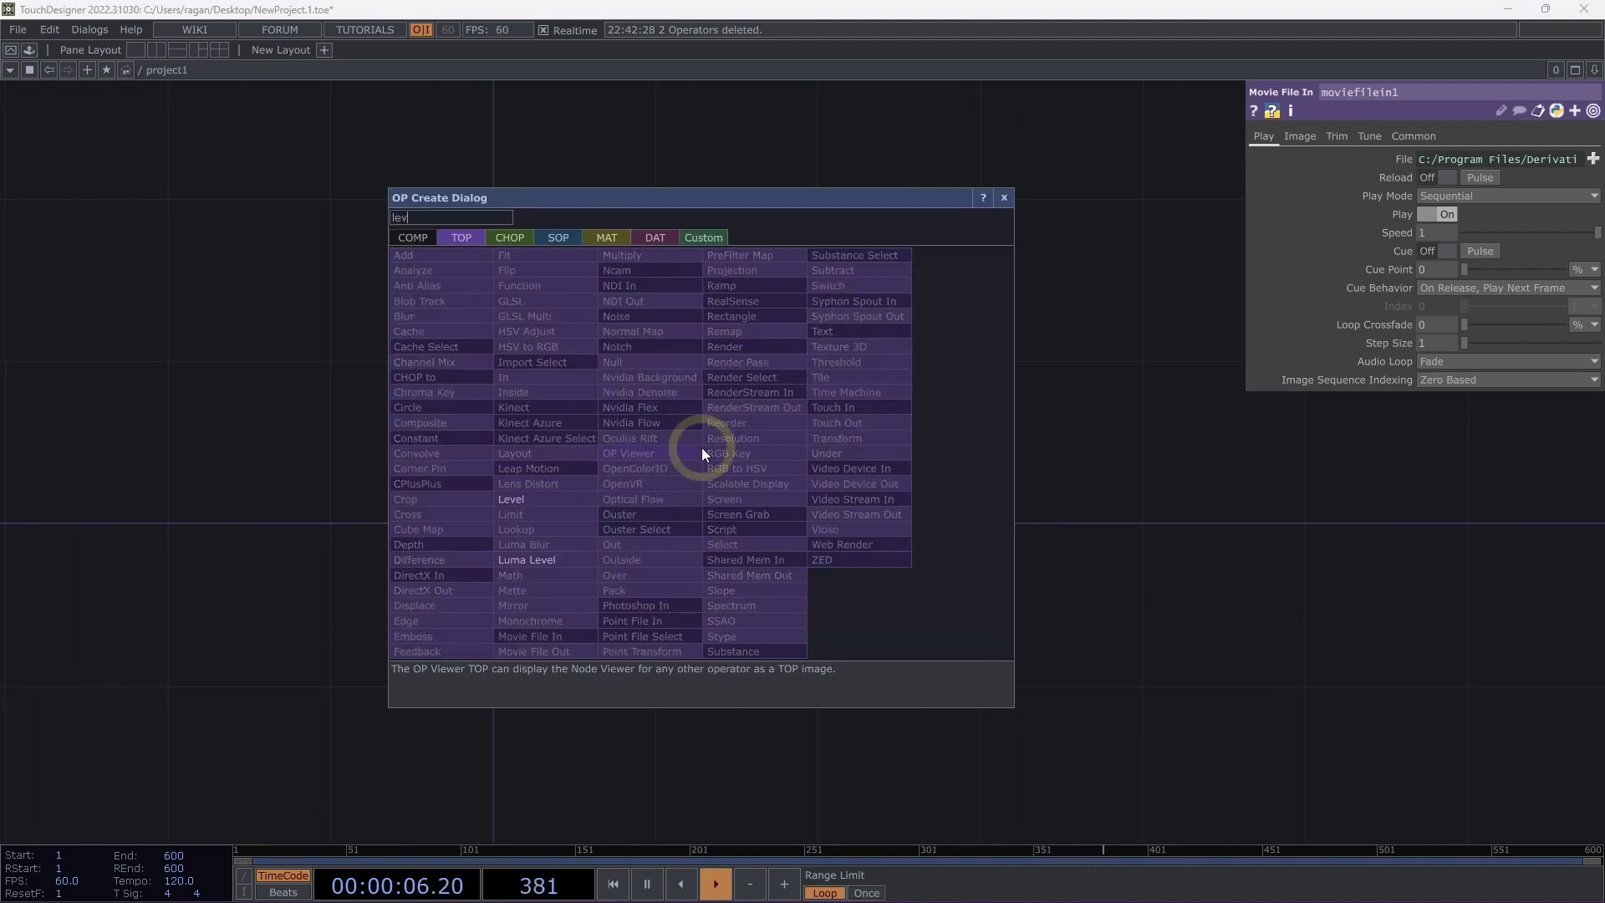
pyautogui.click(544, 500)
pyautogui.click(928, 438)
pyautogui.doubleClick(747, 374)
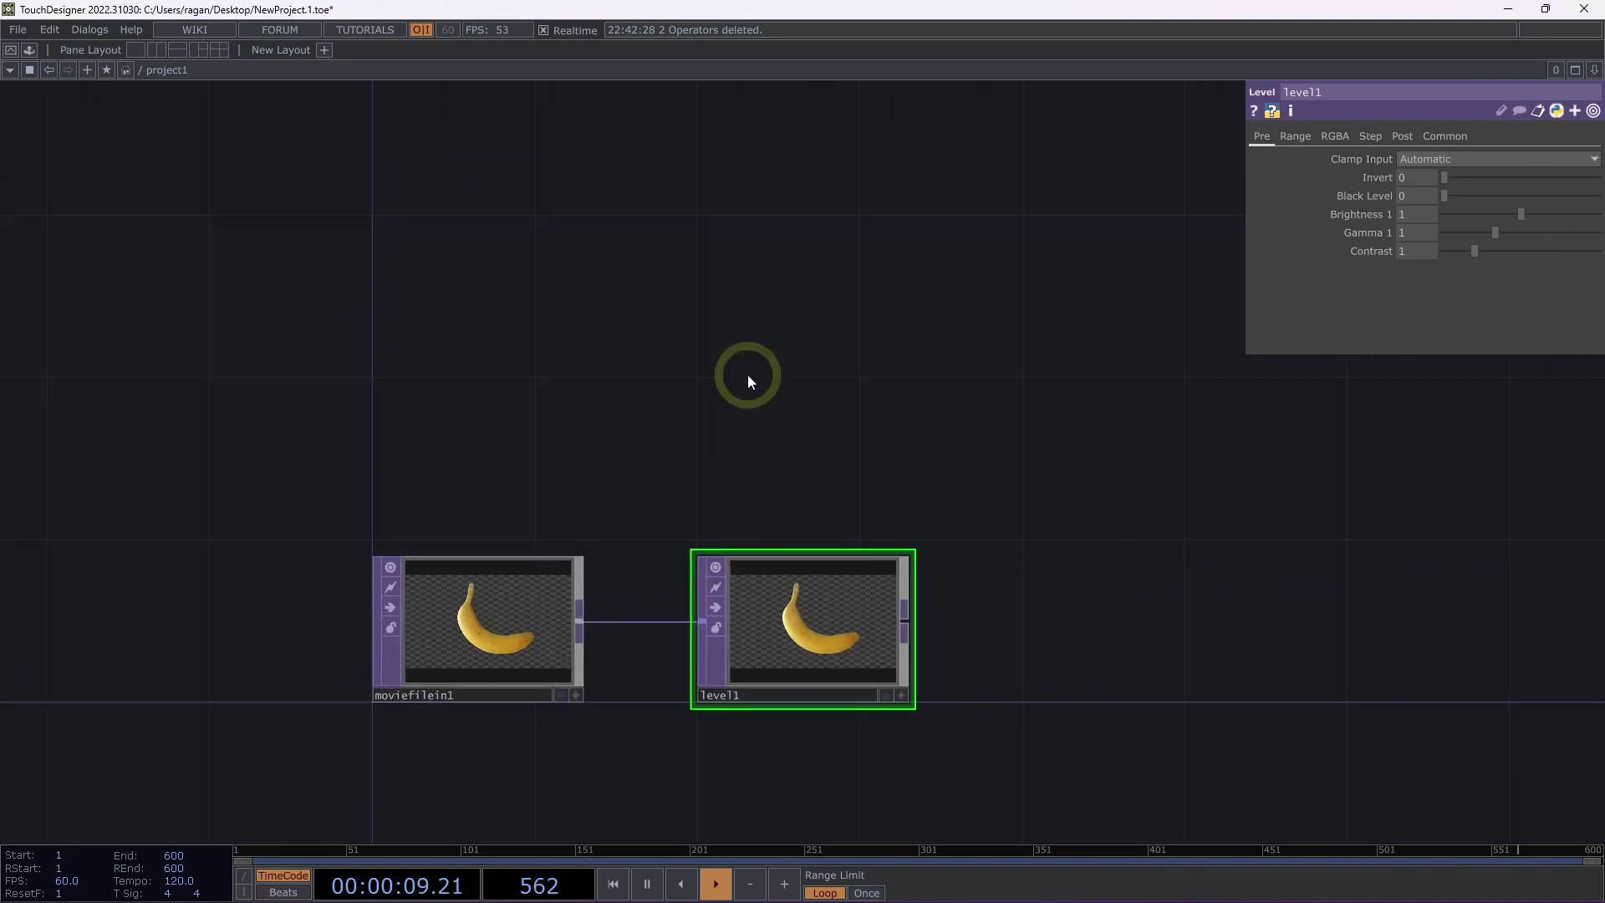
# - Place a Constant CHOP above the movie node
pyautogui.click(558, 166)
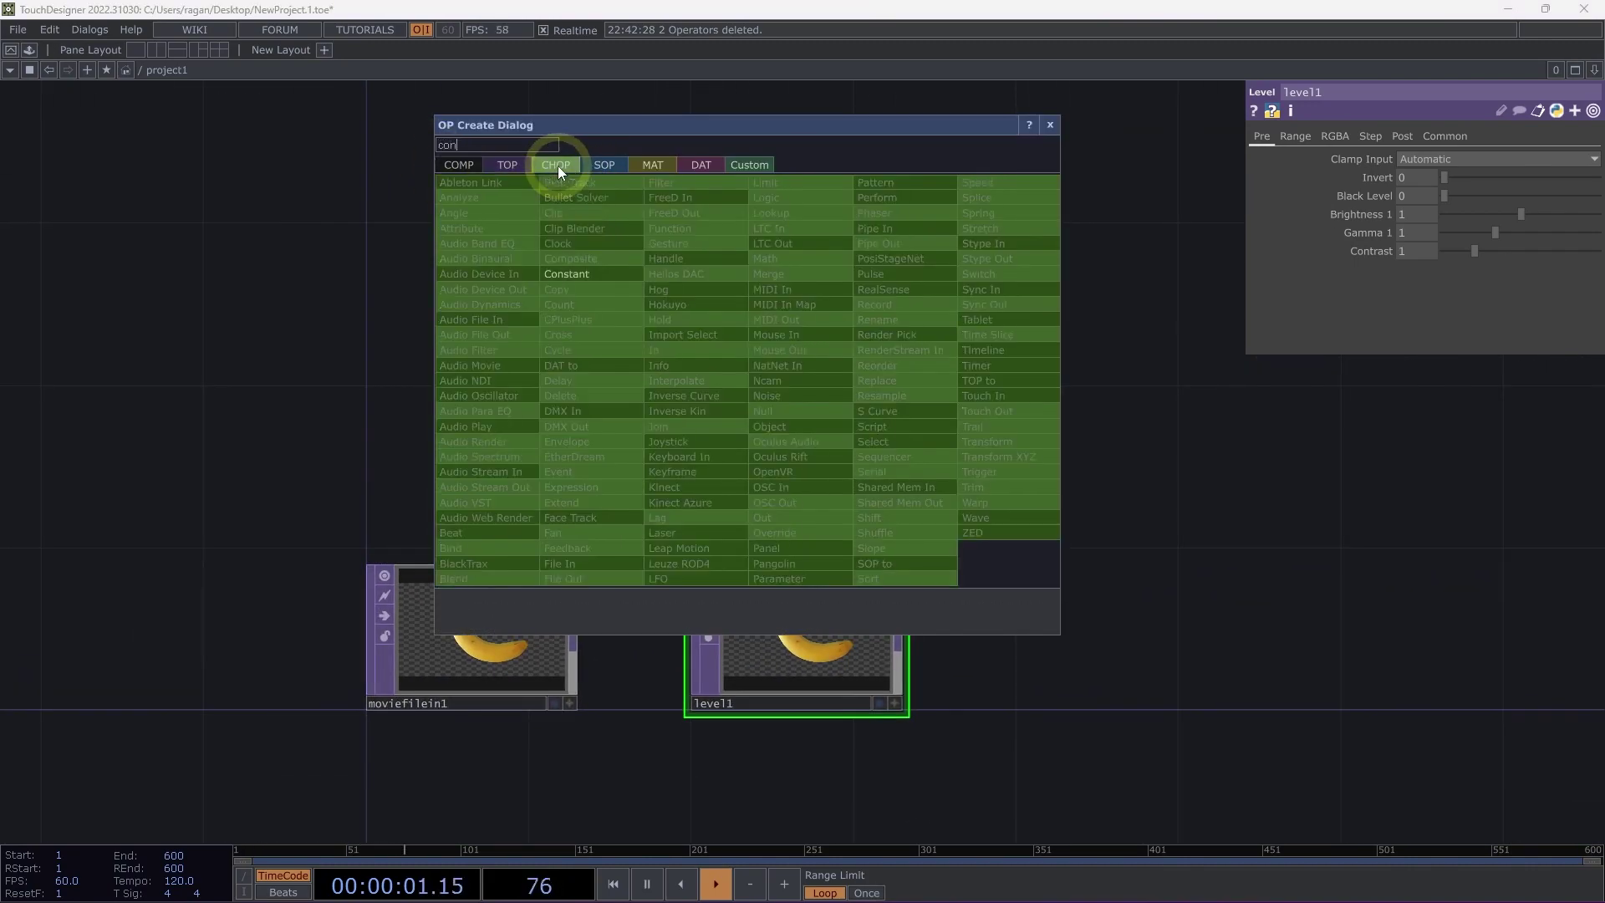
pyautogui.press('Escape')
pyautogui.click(553, 268)
pyautogui.moveTo(525, 278); pyautogui.dragTo(478, 316)
# - Wire a Null CHOP after the Constant, then select level1
pyautogui.rightClick(574, 305)
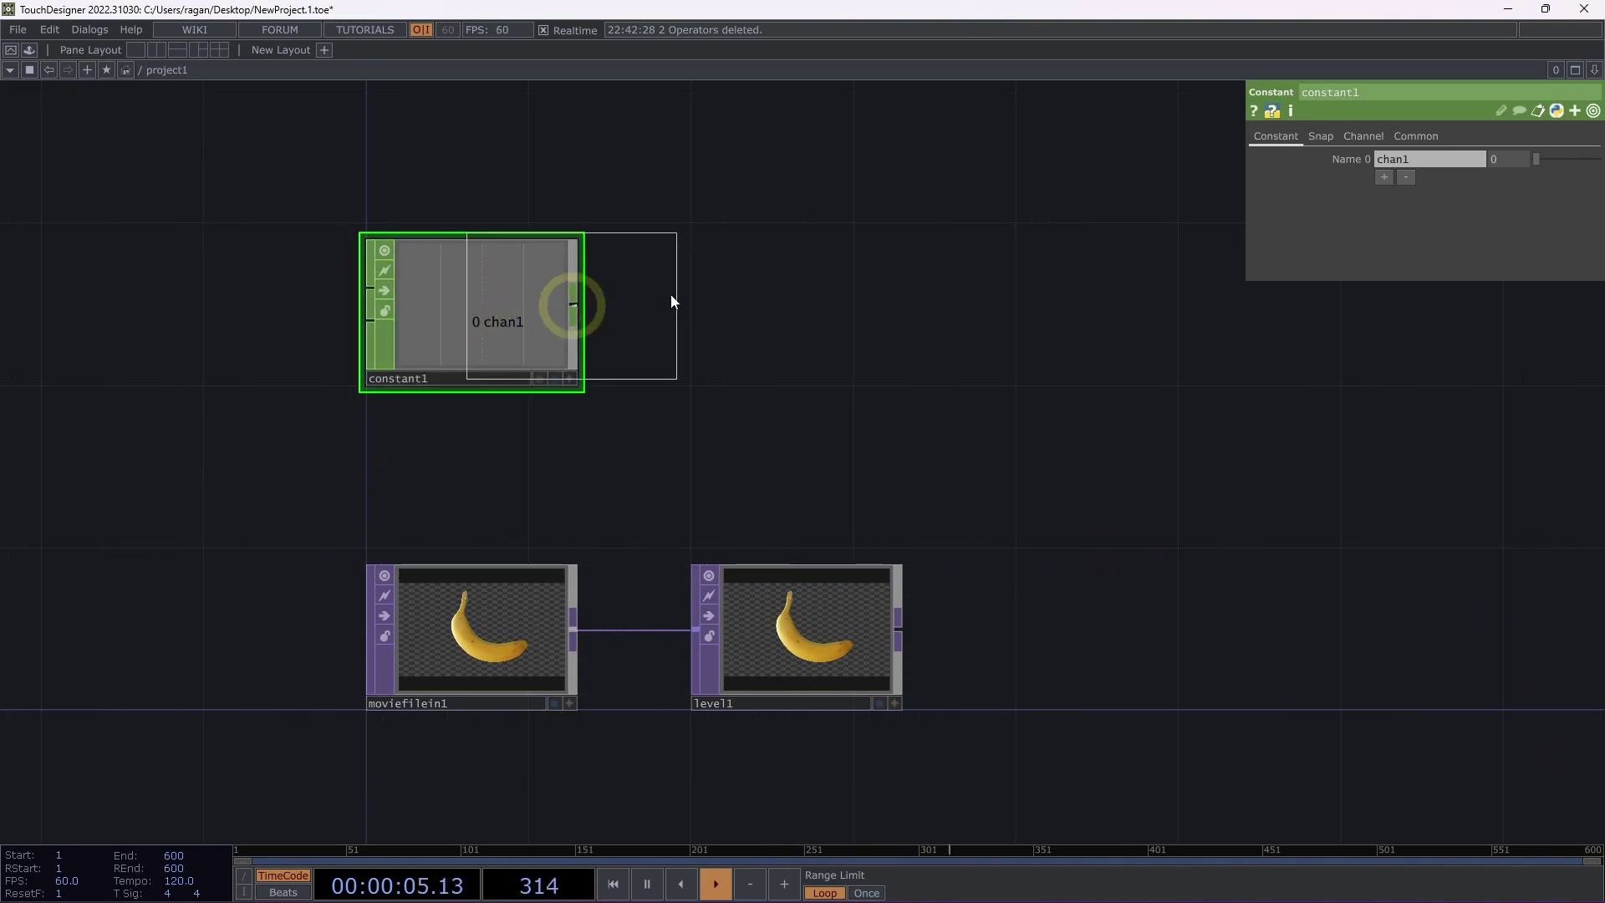
pyautogui.click(793, 310)
pyautogui.scroll(3, 789, 314)
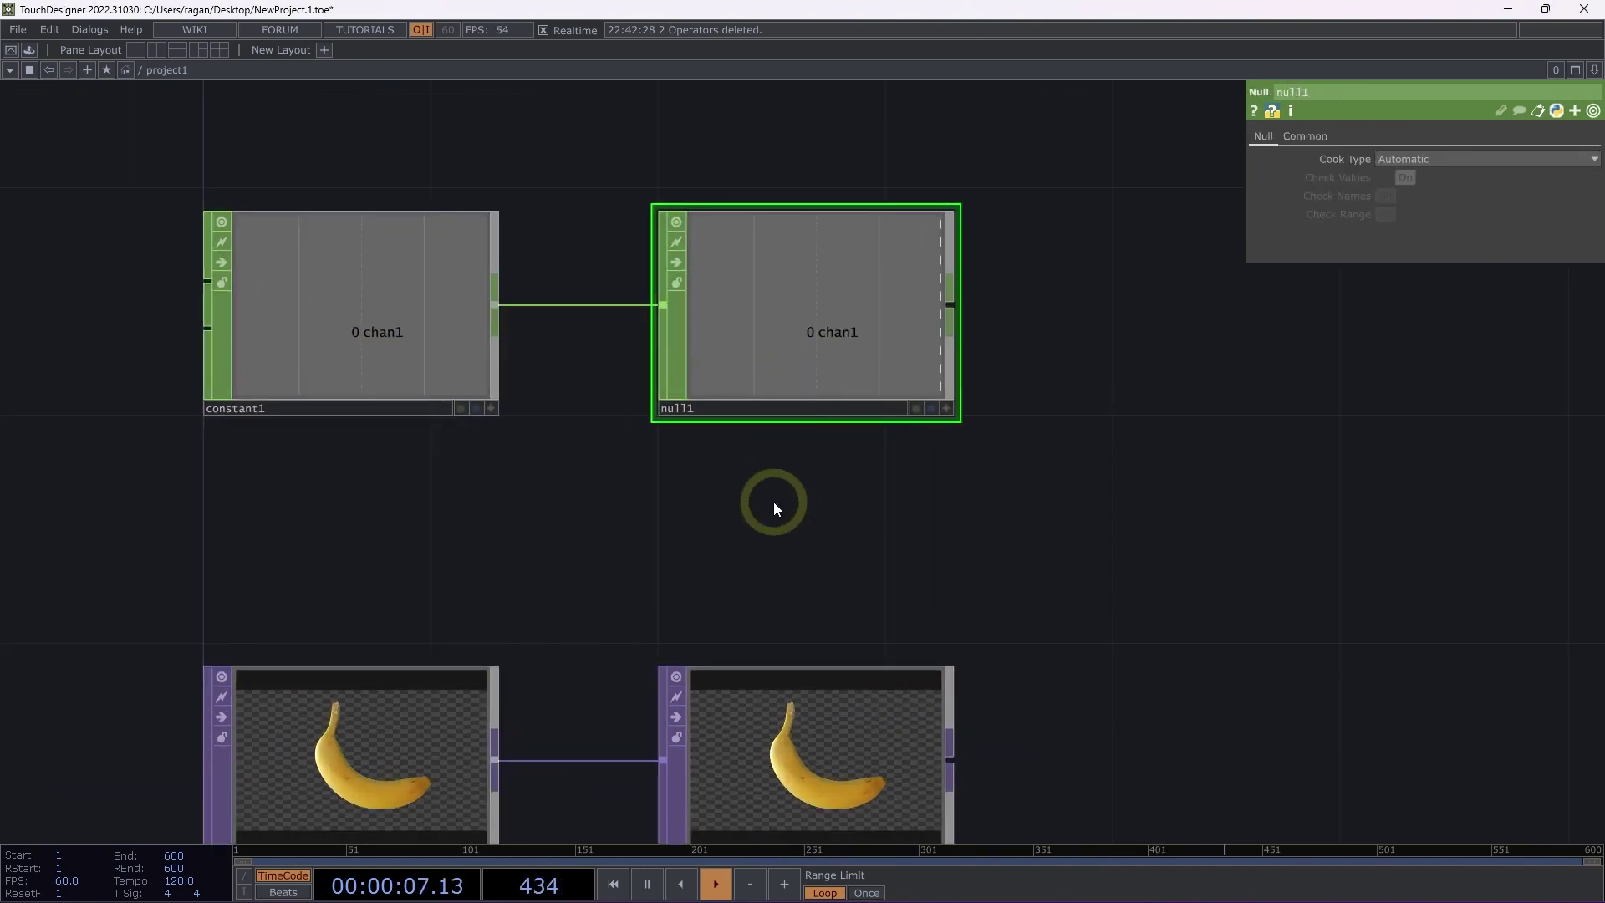
pyautogui.moveTo(774, 484); pyautogui.dragTo(770, 451)
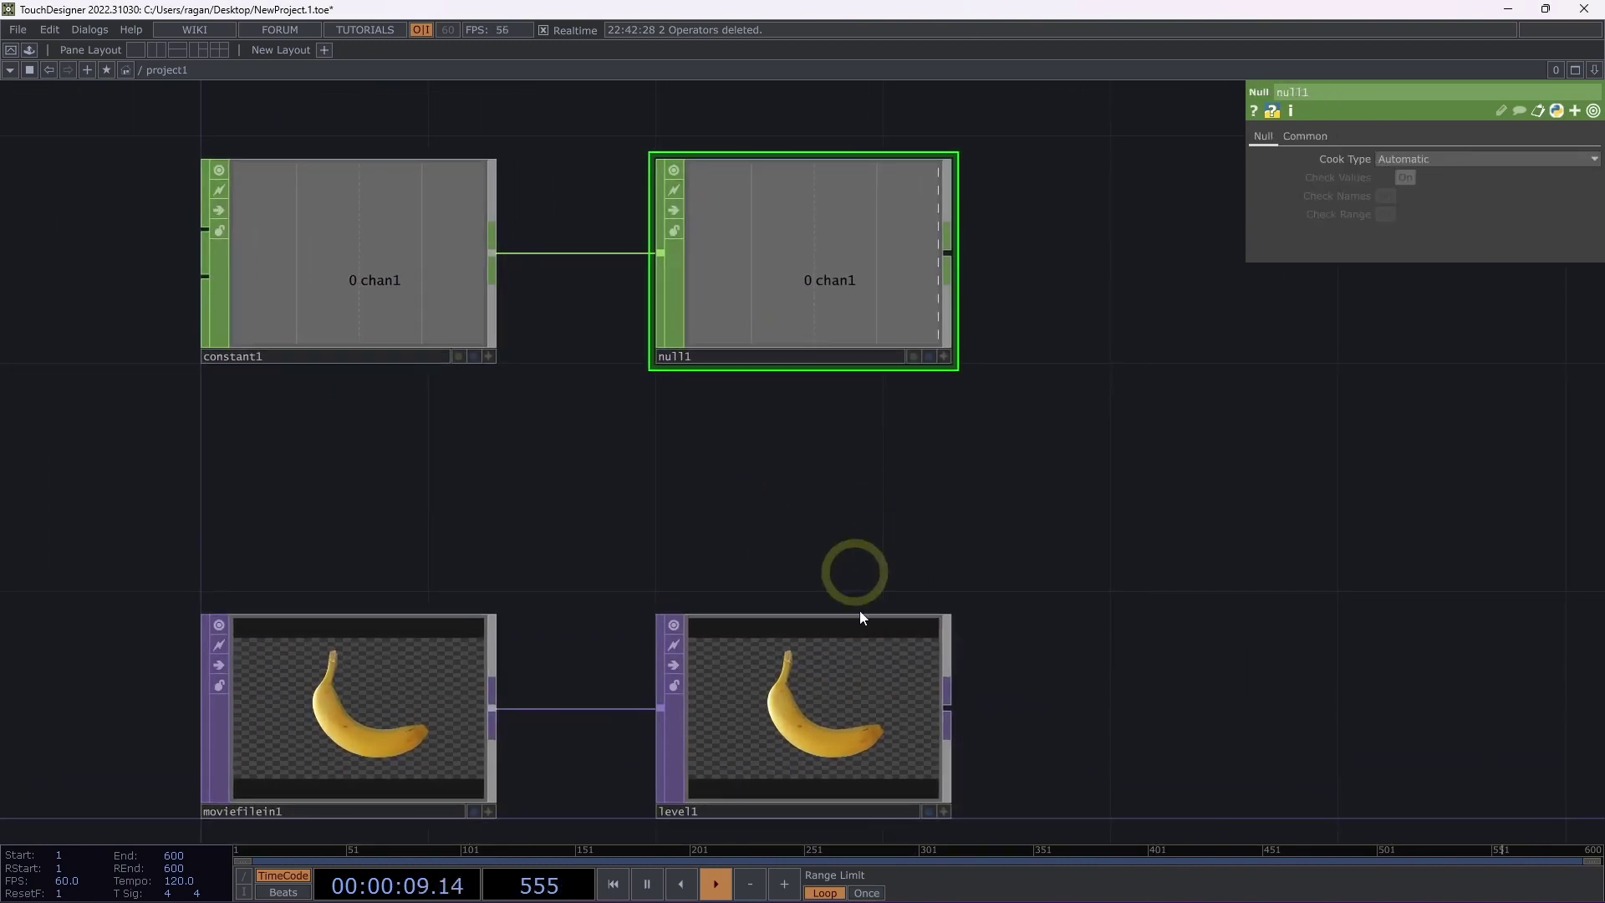
pyautogui.click(804, 689)
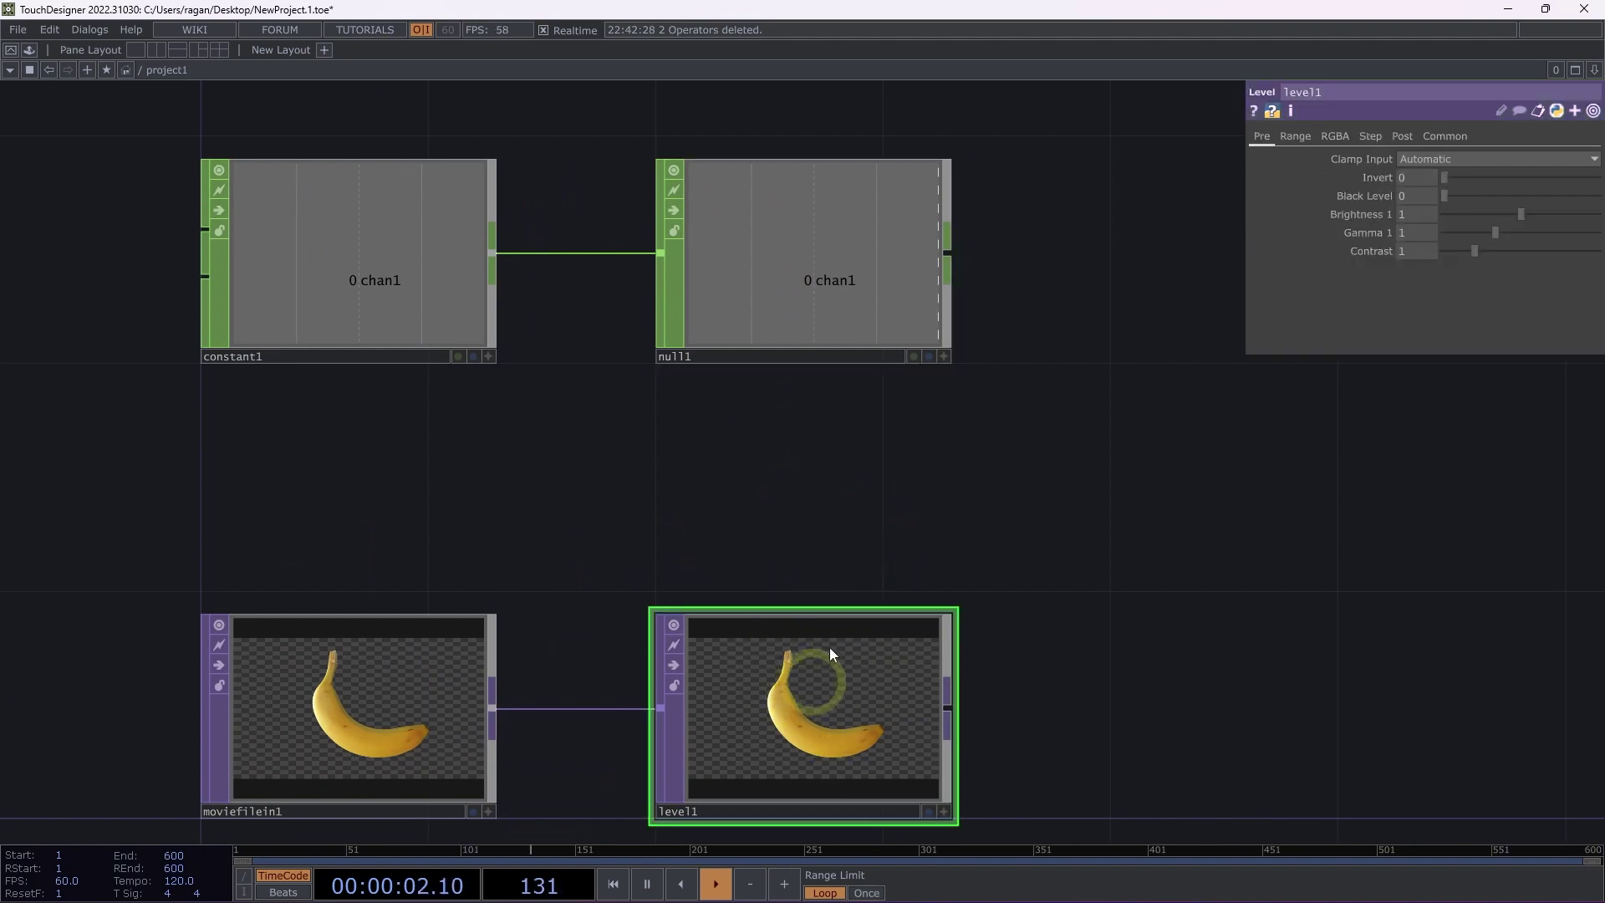
# - Make level1's Post-page Opacity a CHOP reference to op('null1')['chan1']
pyautogui.click(1408, 135)
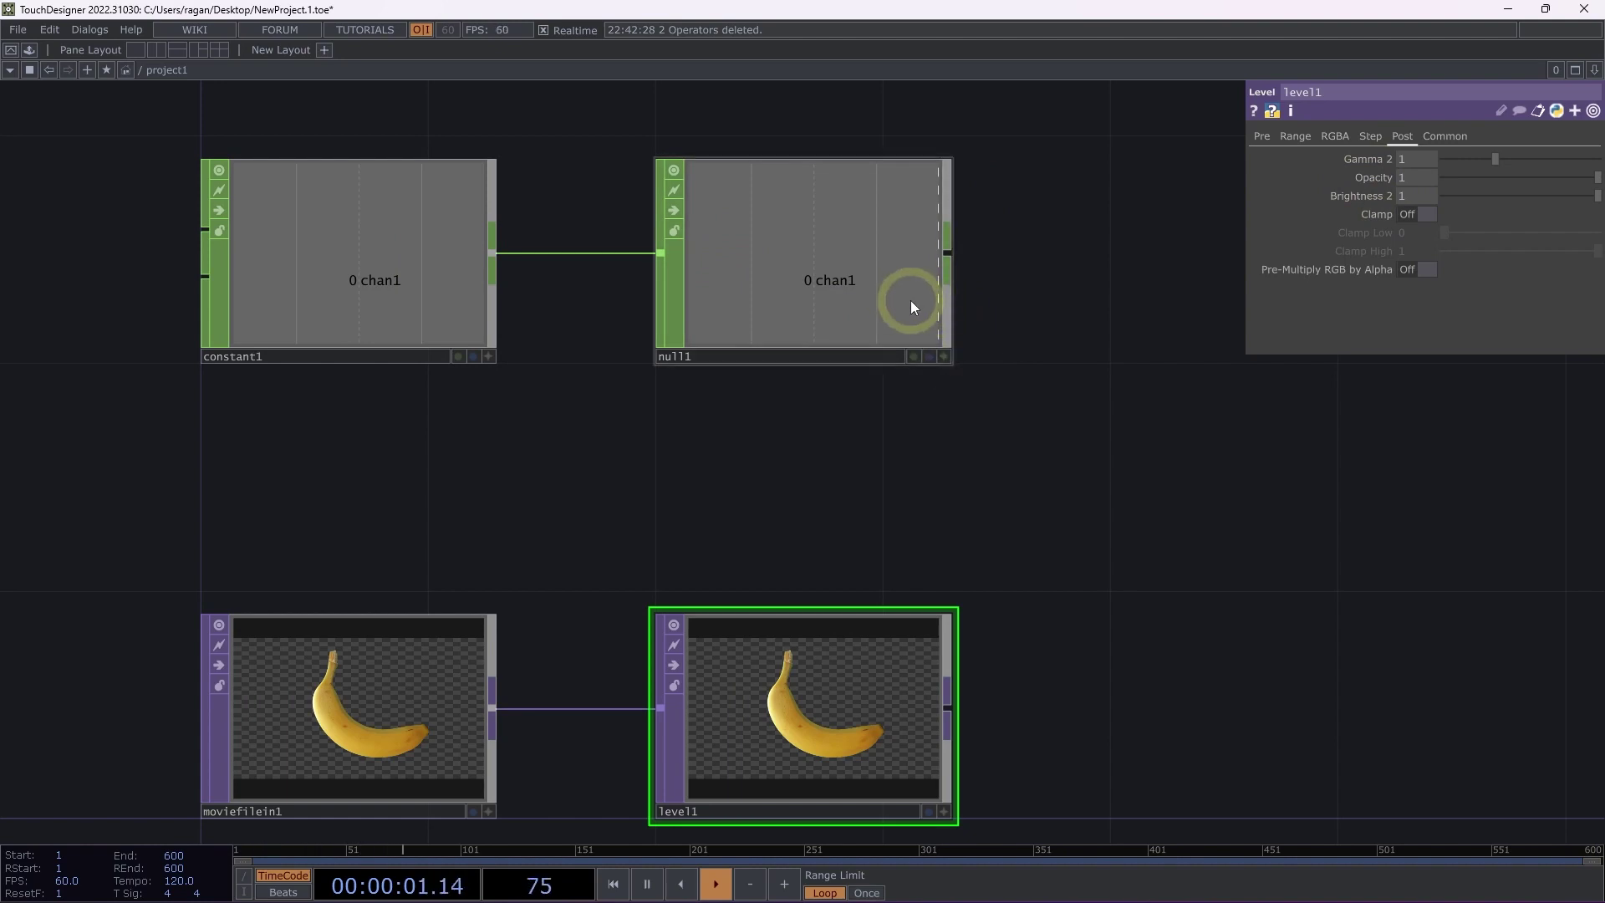
pyautogui.click(945, 356)
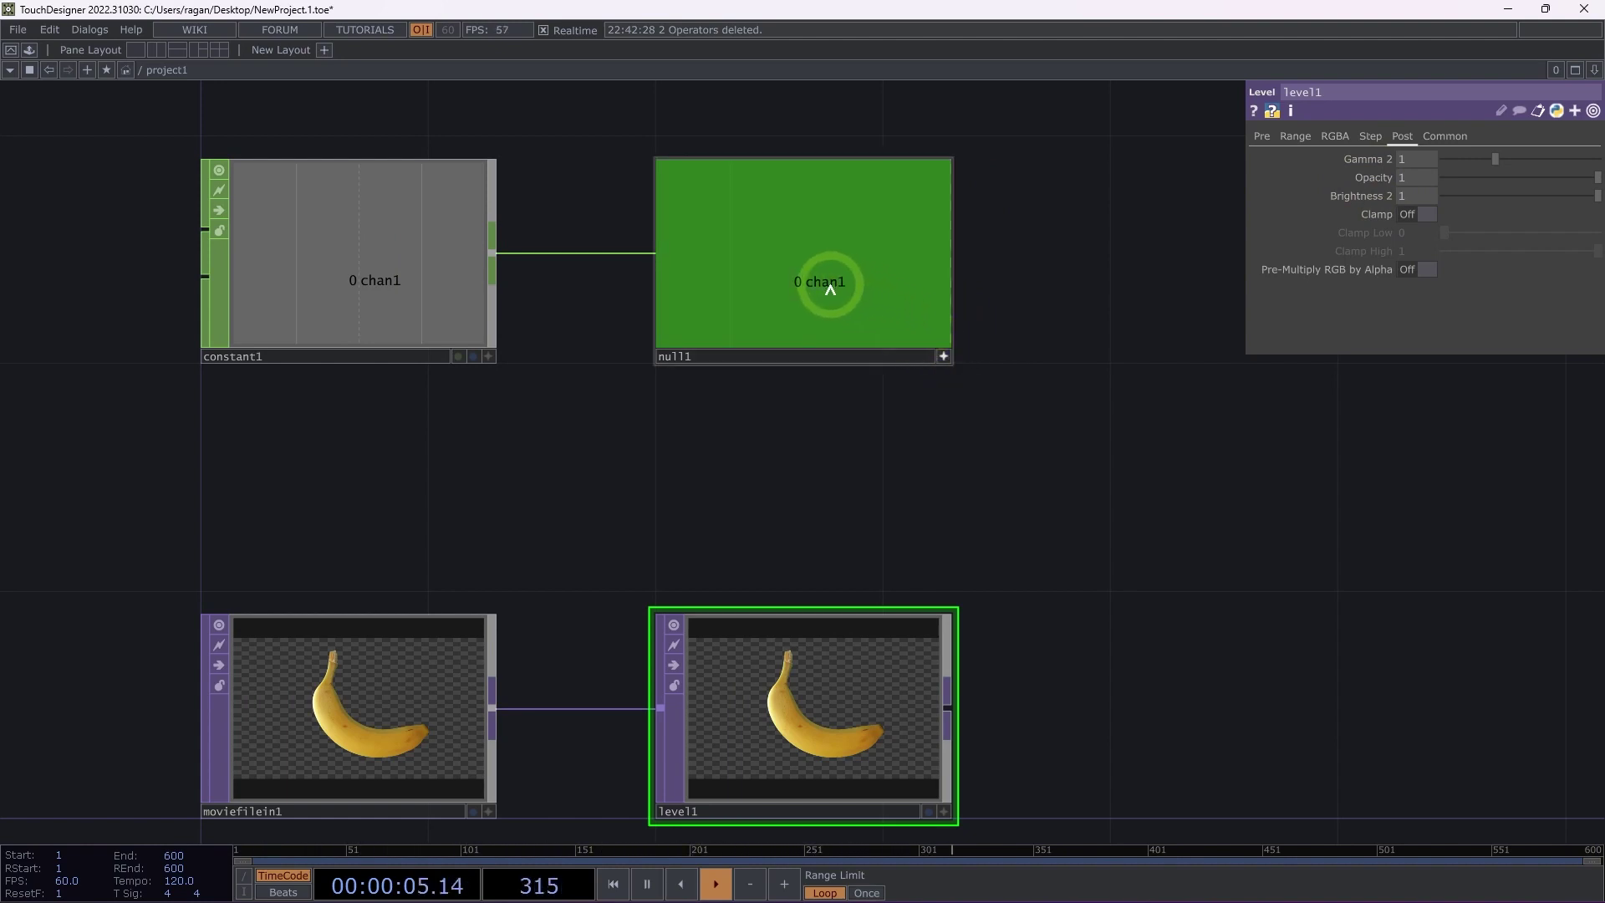
pyautogui.moveTo(824, 287); pyautogui.dragTo(1372, 178)
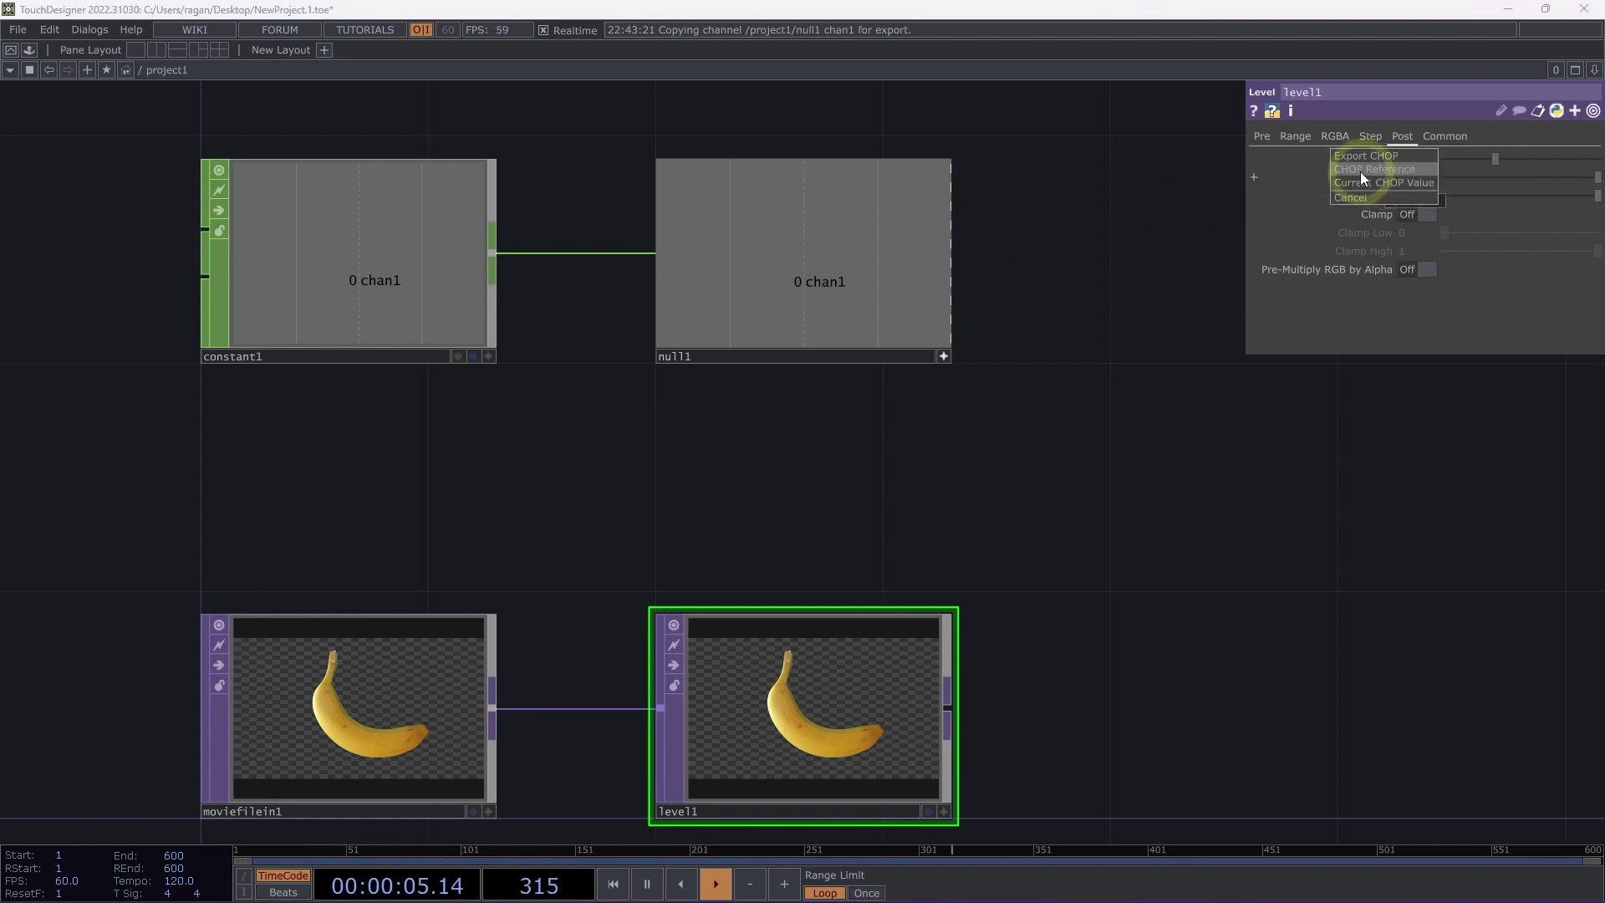
pyautogui.click(1352, 171)
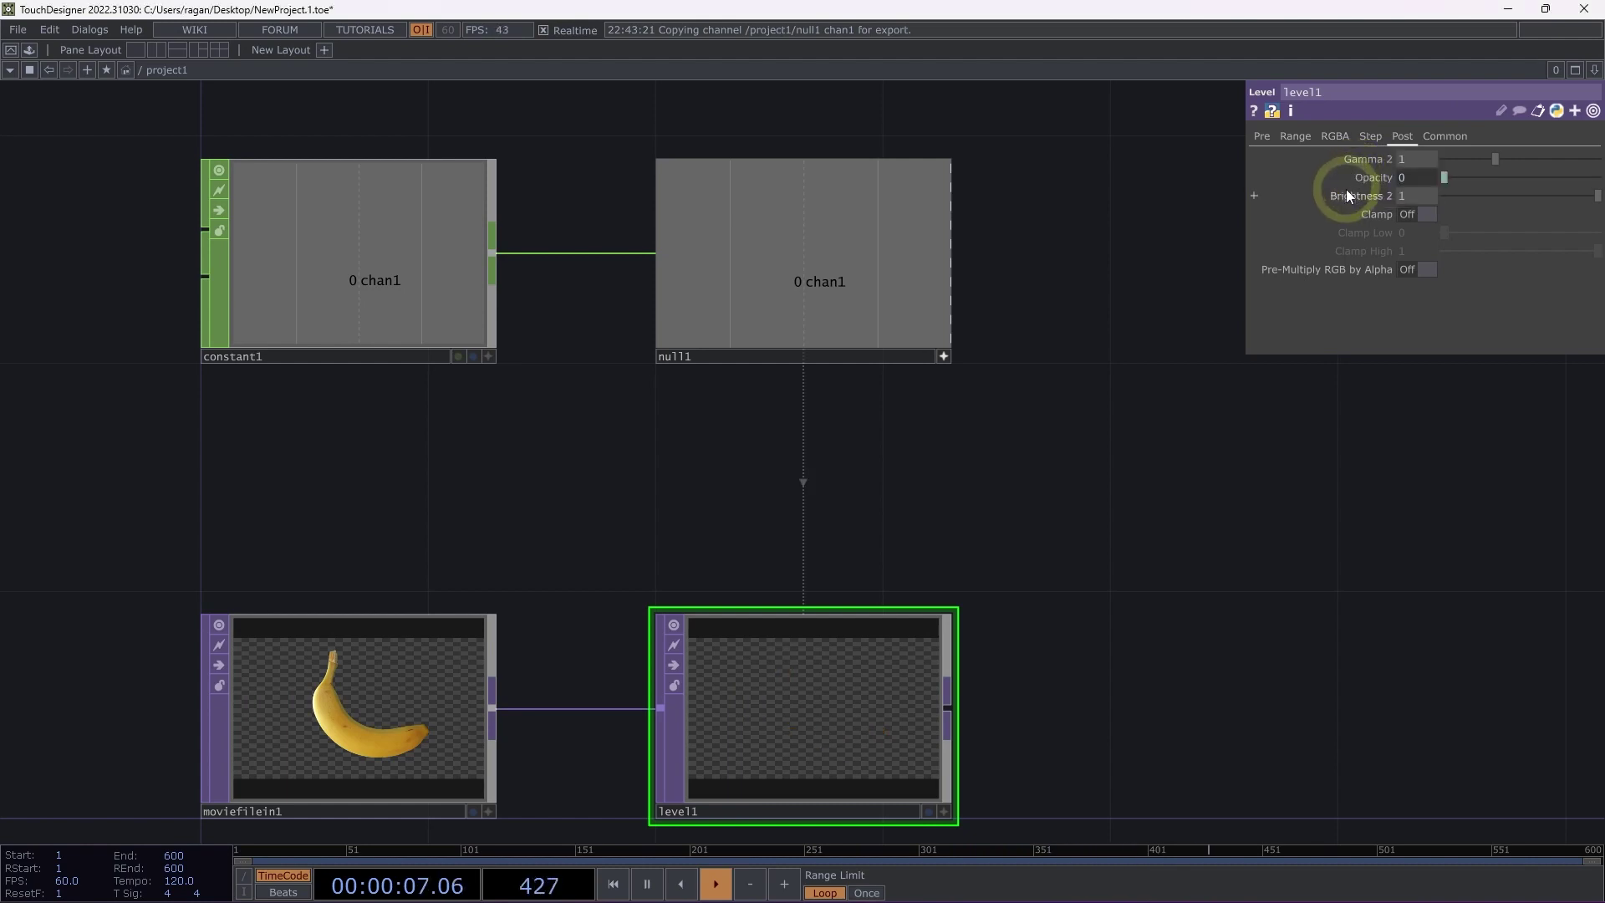
pyautogui.click(1370, 179)
pyautogui.moveTo(1495, 200)
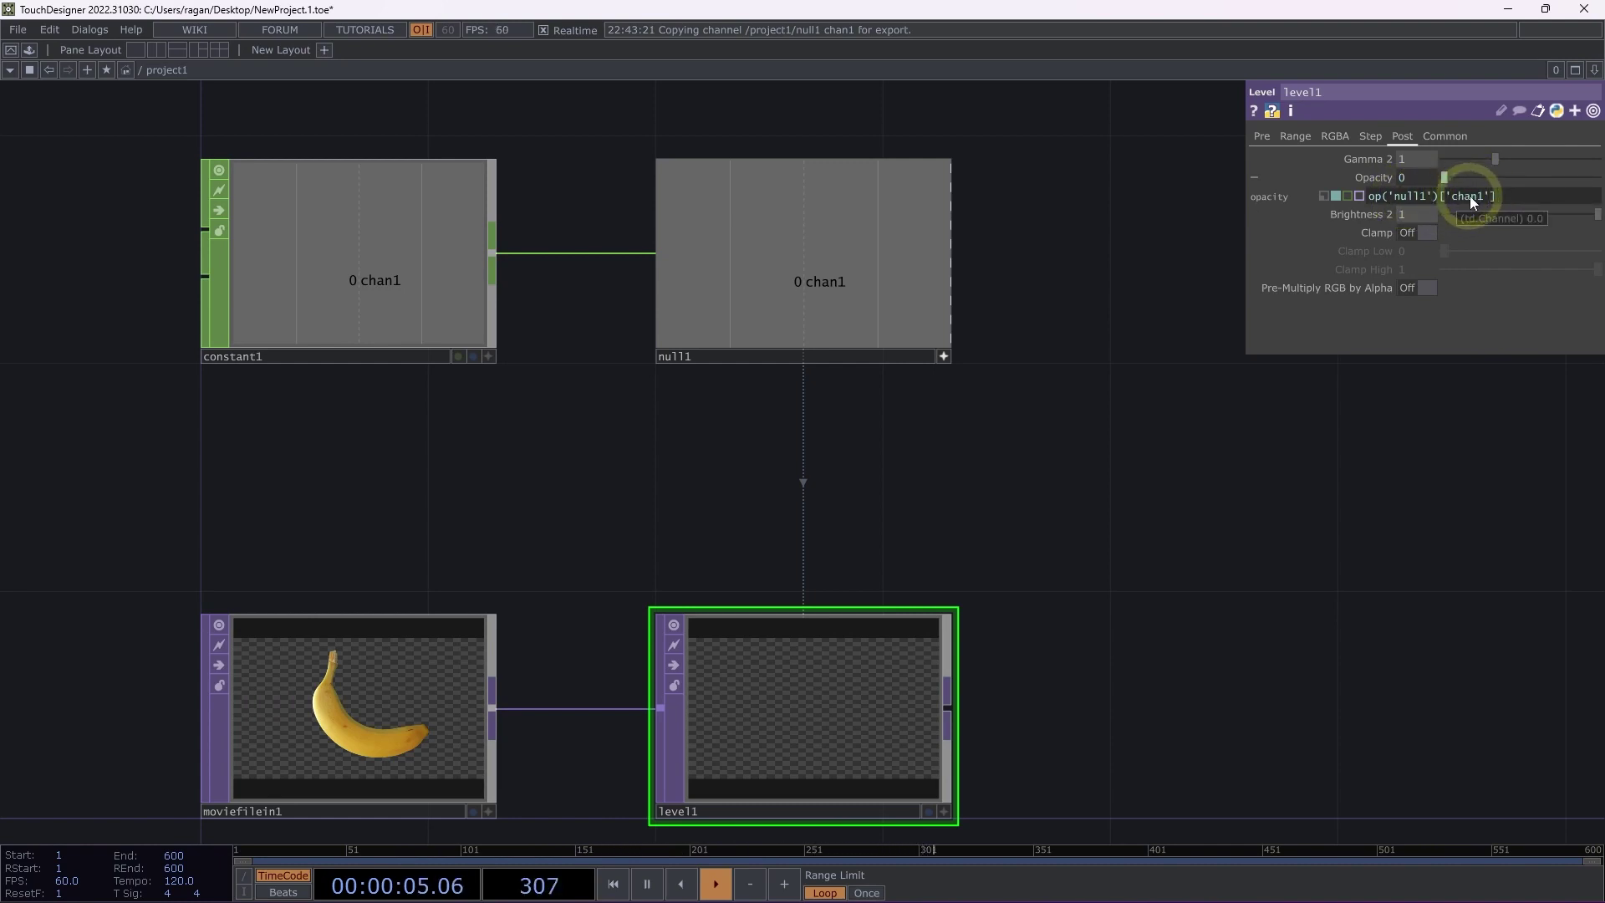
pyautogui.moveTo(1466, 197); pyautogui.dragTo(1304, 247)
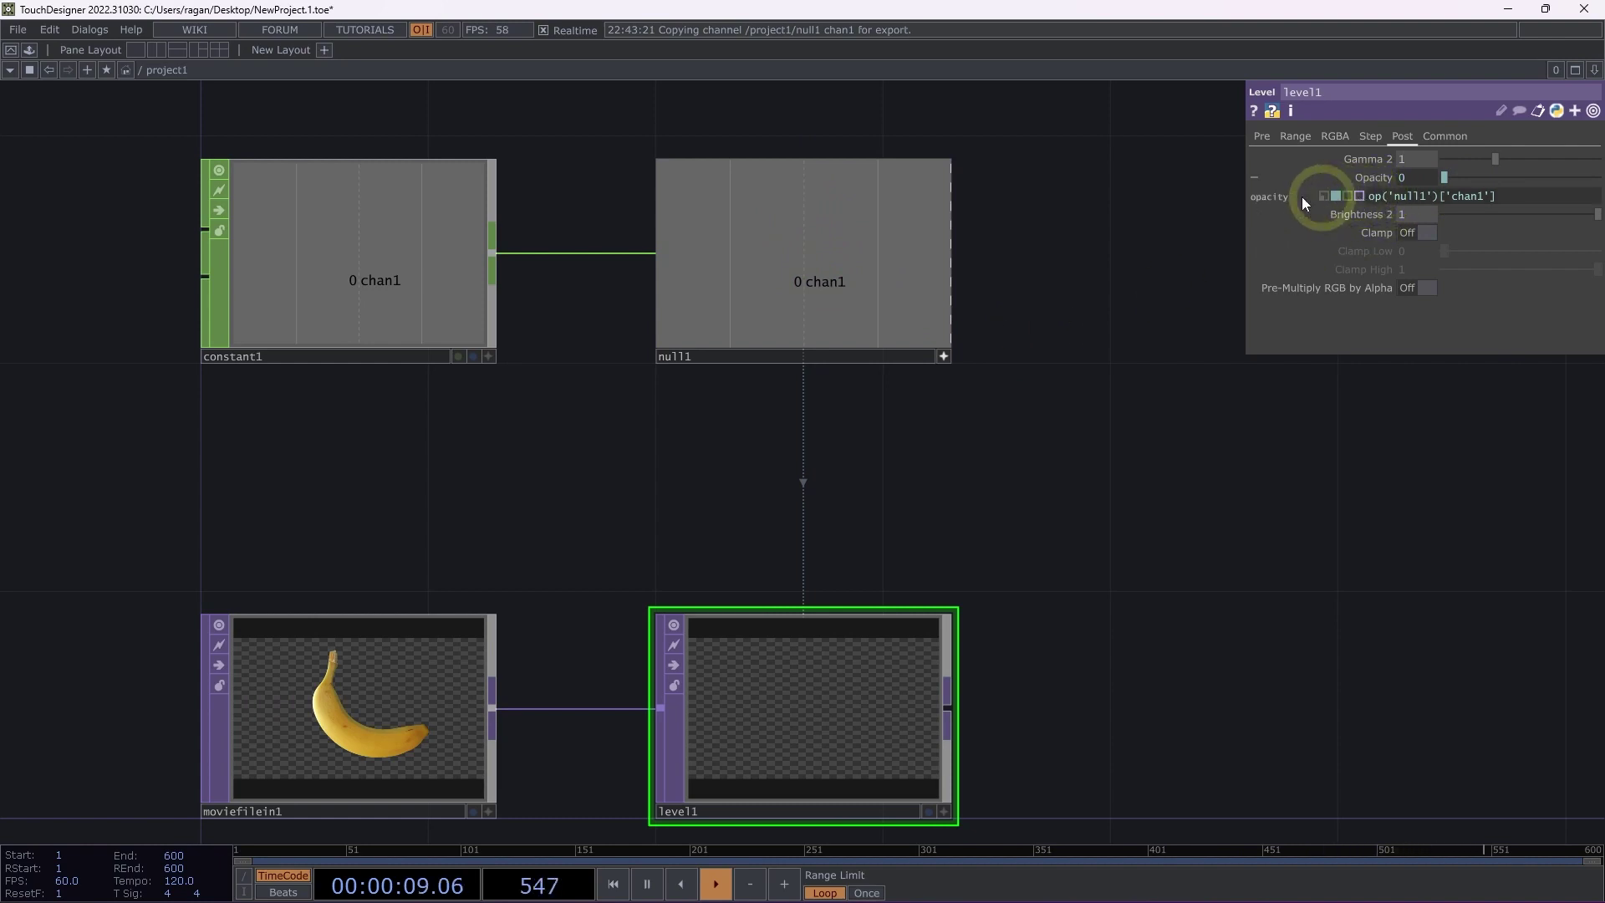
pyautogui.click(361, 268)
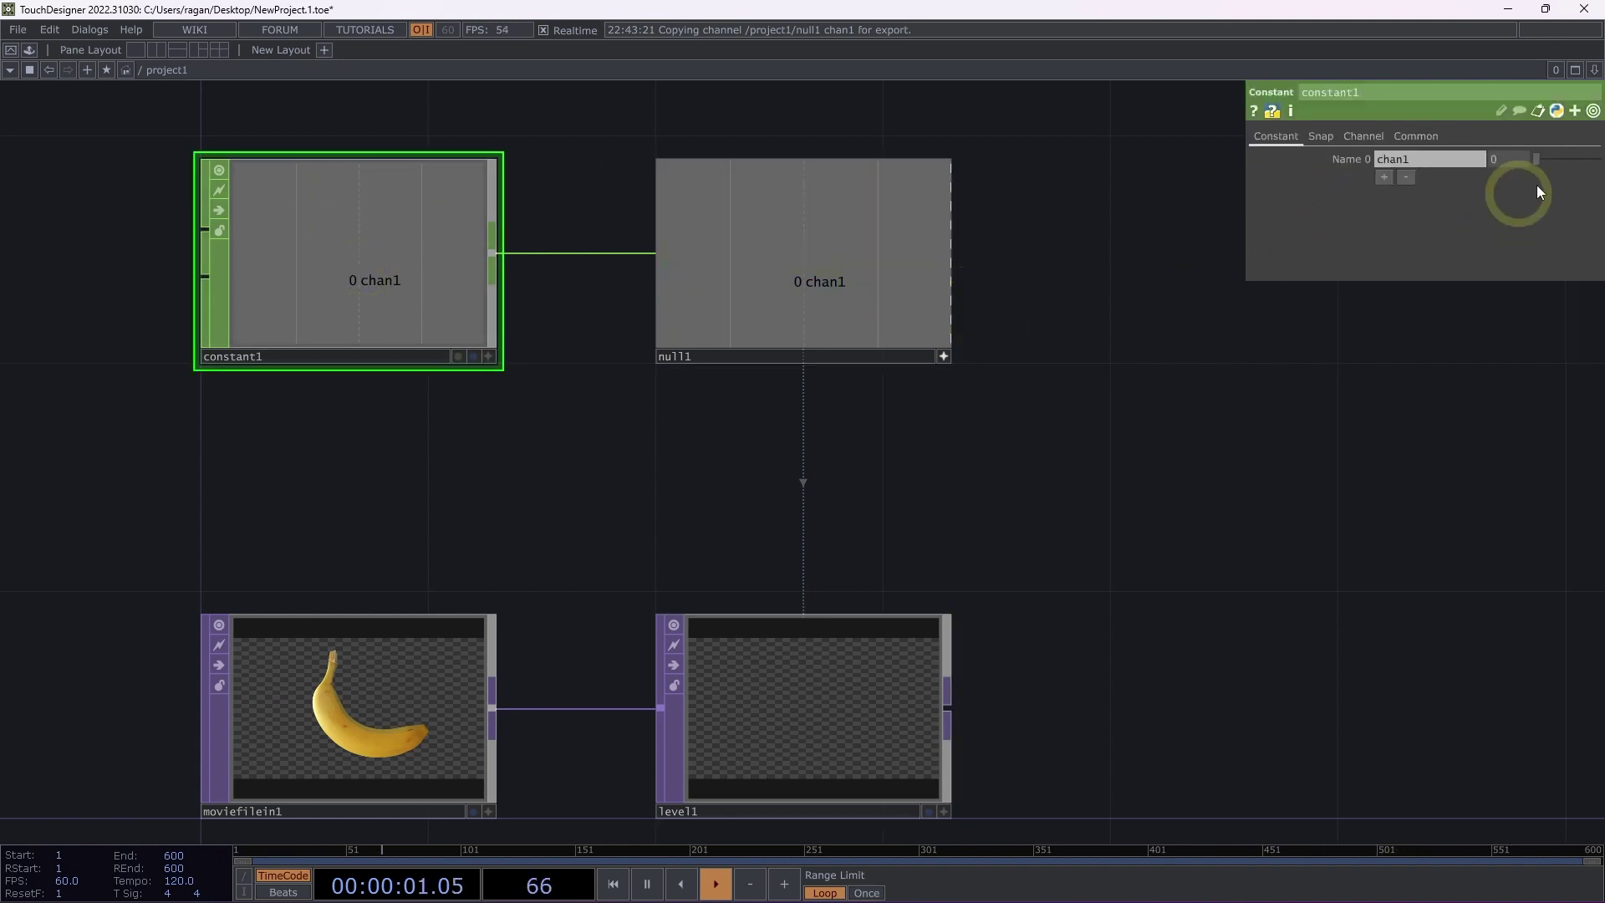
# - Set constant1's chan1 to 0.01 and confirm level1's Opacity reads 0.01
pyautogui.moveTo(1541, 159)
pyautogui.mouseDown()
pyautogui.moveTo(1596, 169)
pyautogui.moveTo(1516, 169)
pyautogui.mouseUp()
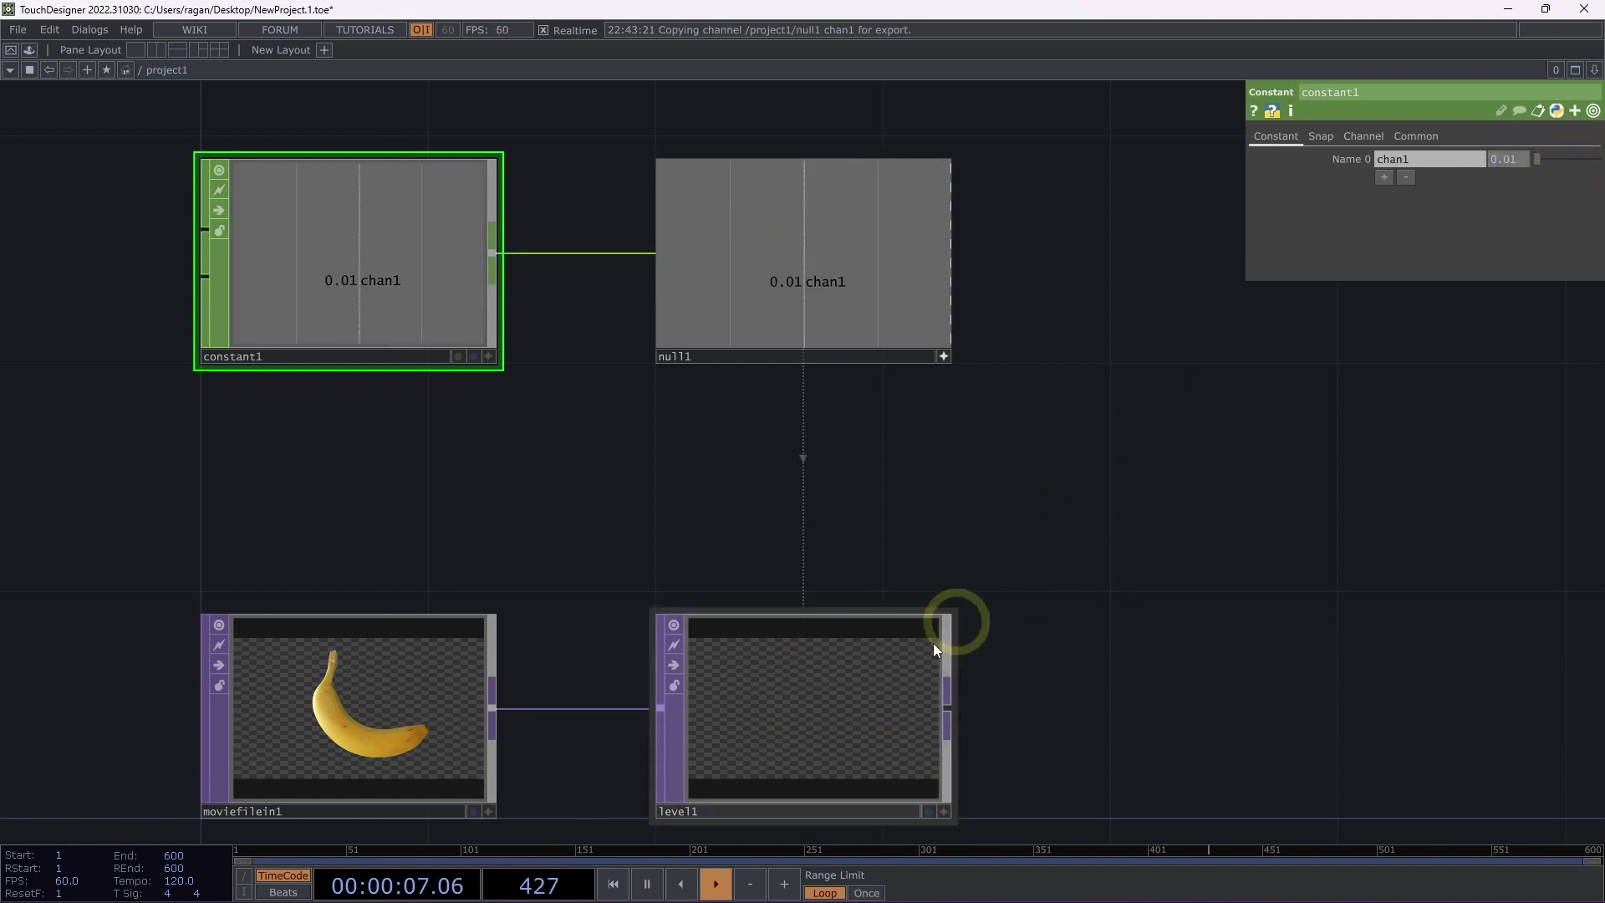
pyautogui.click(841, 692)
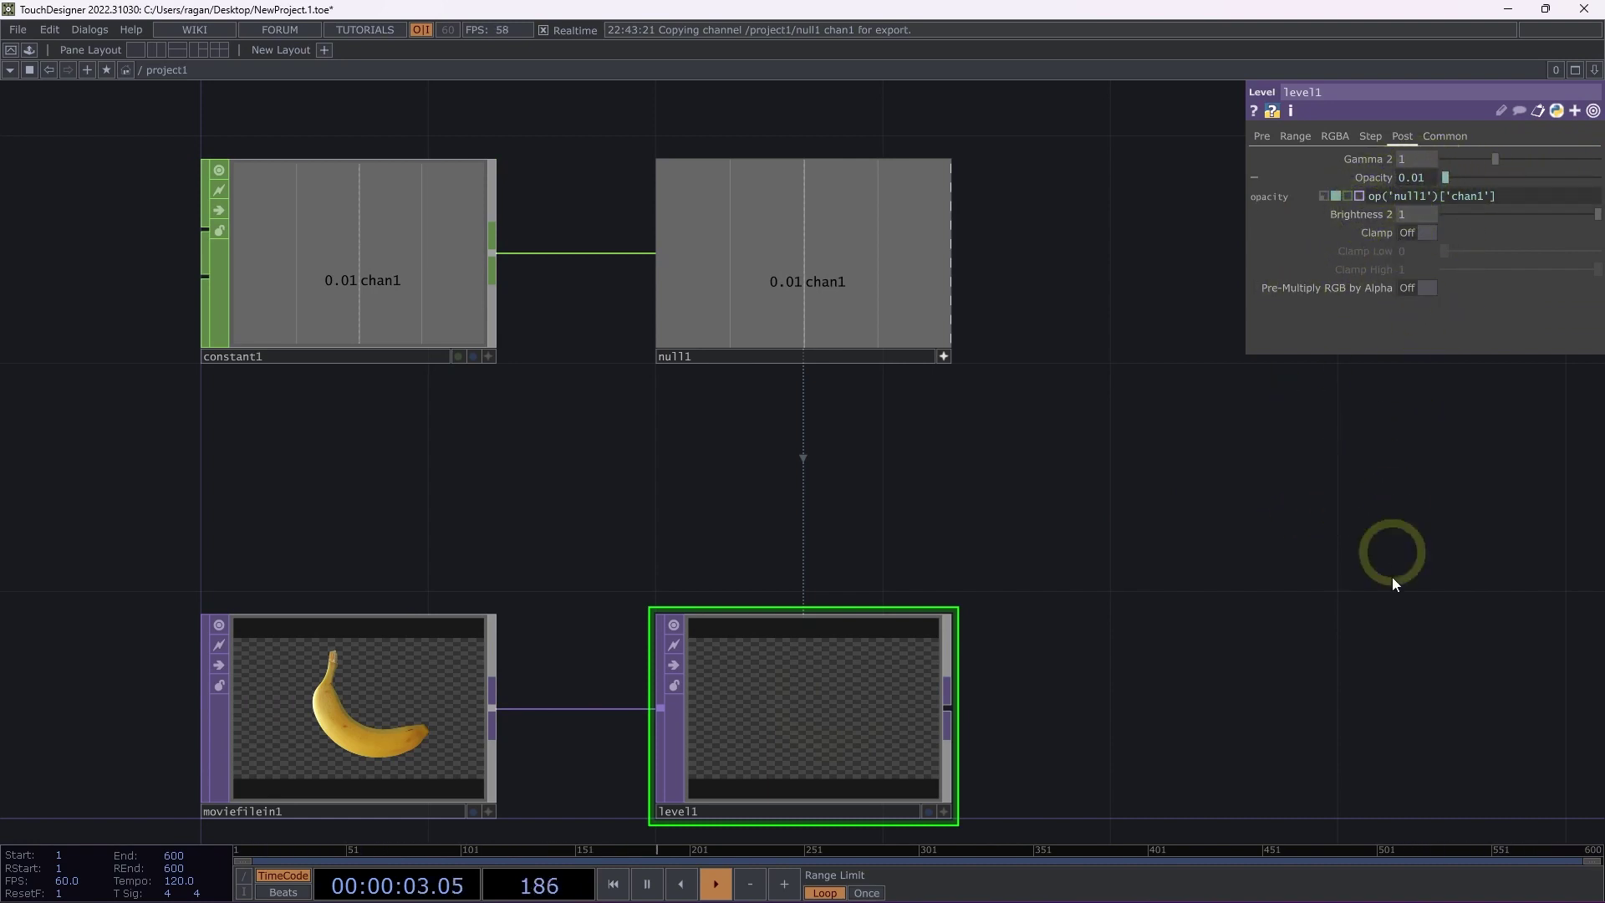
pyautogui.moveTo(1417, 564); pyautogui.dragTo(705, 540)
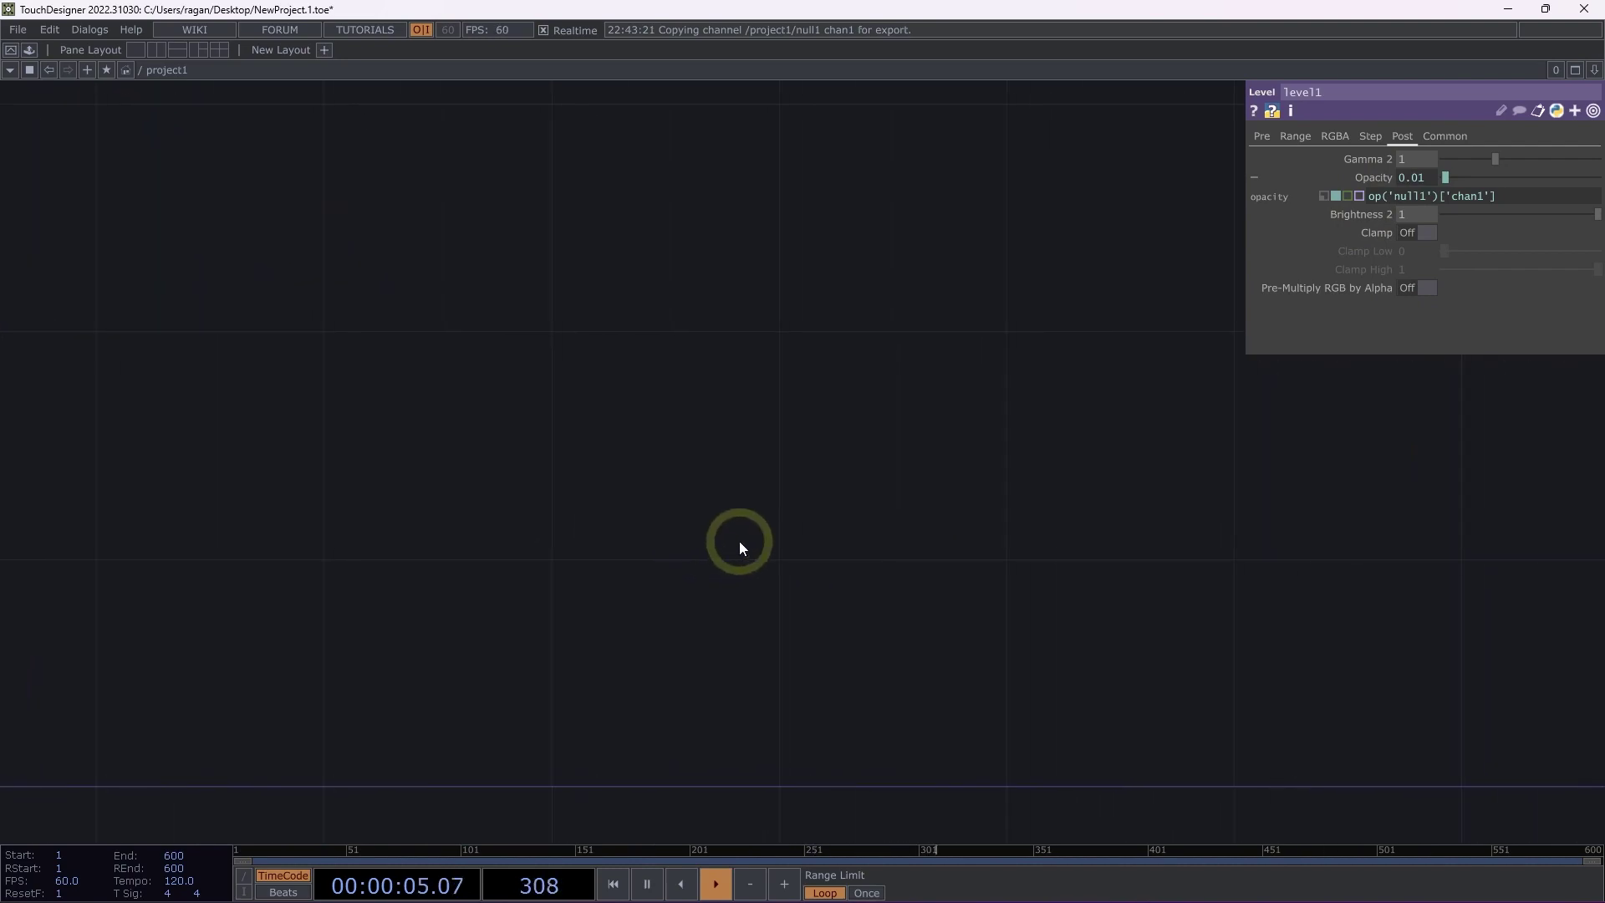
# - Create a Table DAT, table1, with a Null DAT, null2, wired after it
pyautogui.press('Tab')
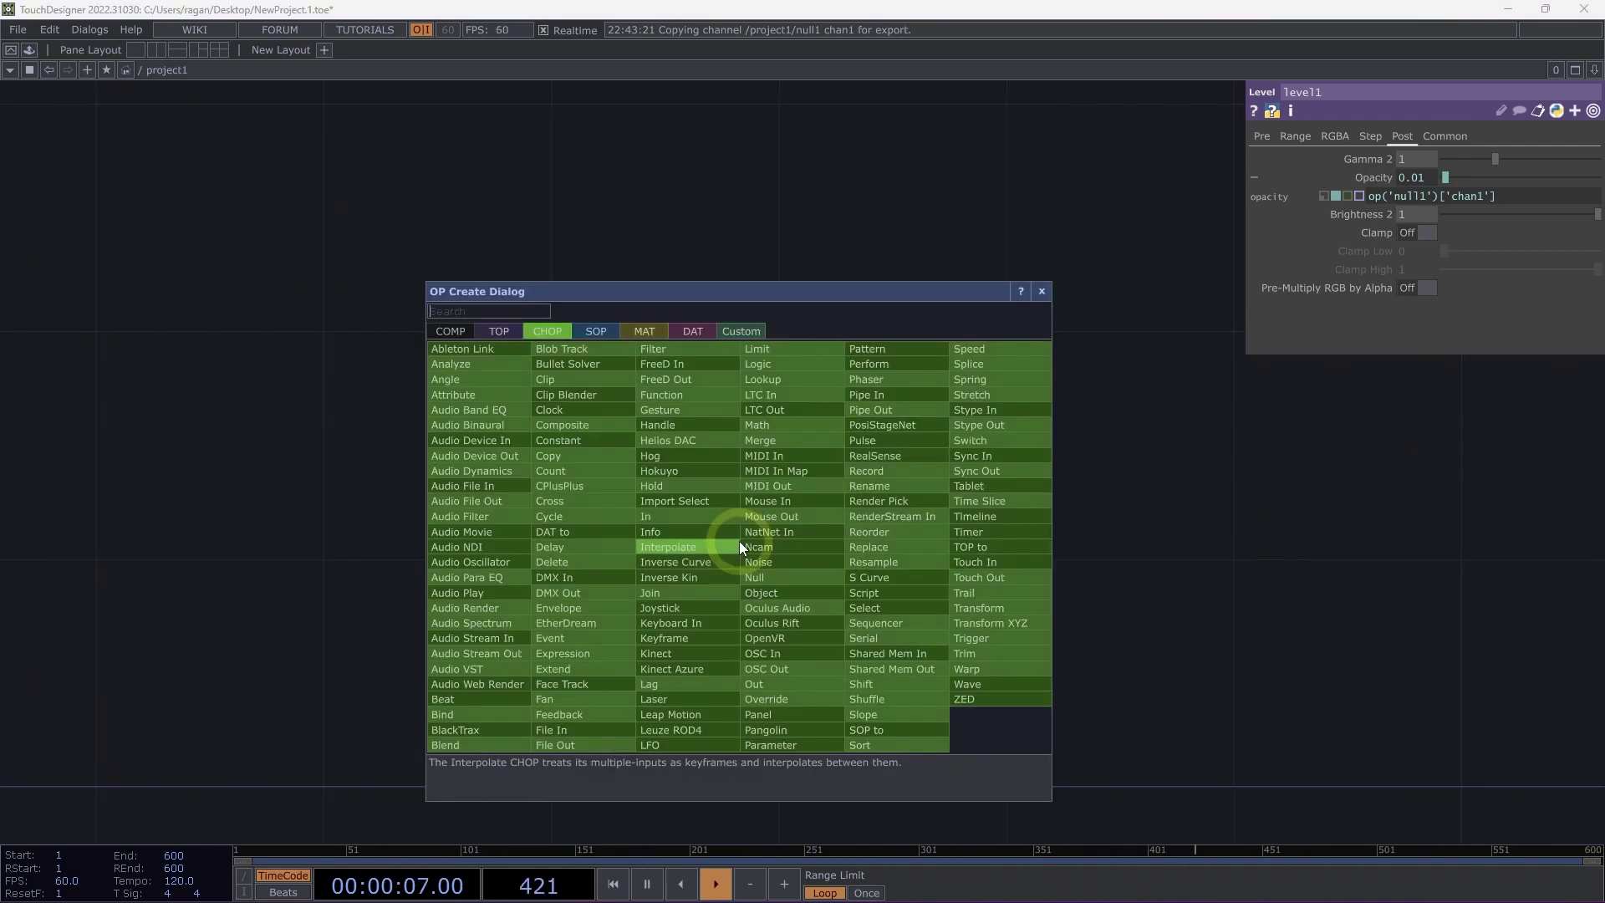
pyautogui.press('Tab')
pyautogui.press('Tab')
pyautogui.press('Tab')
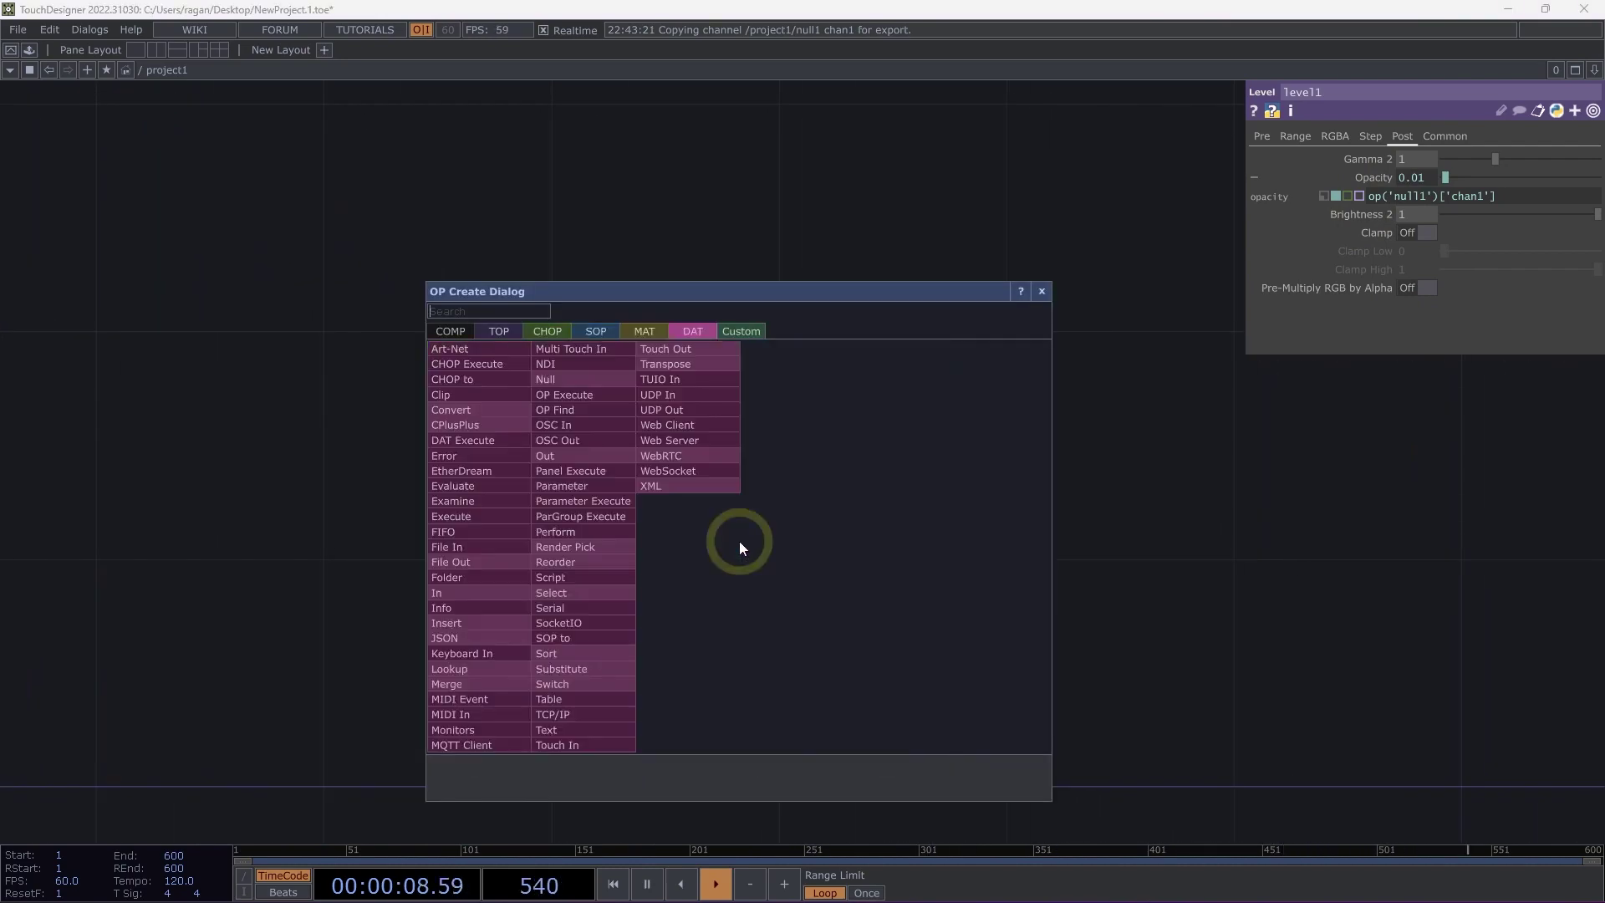
pyautogui.write('tab')
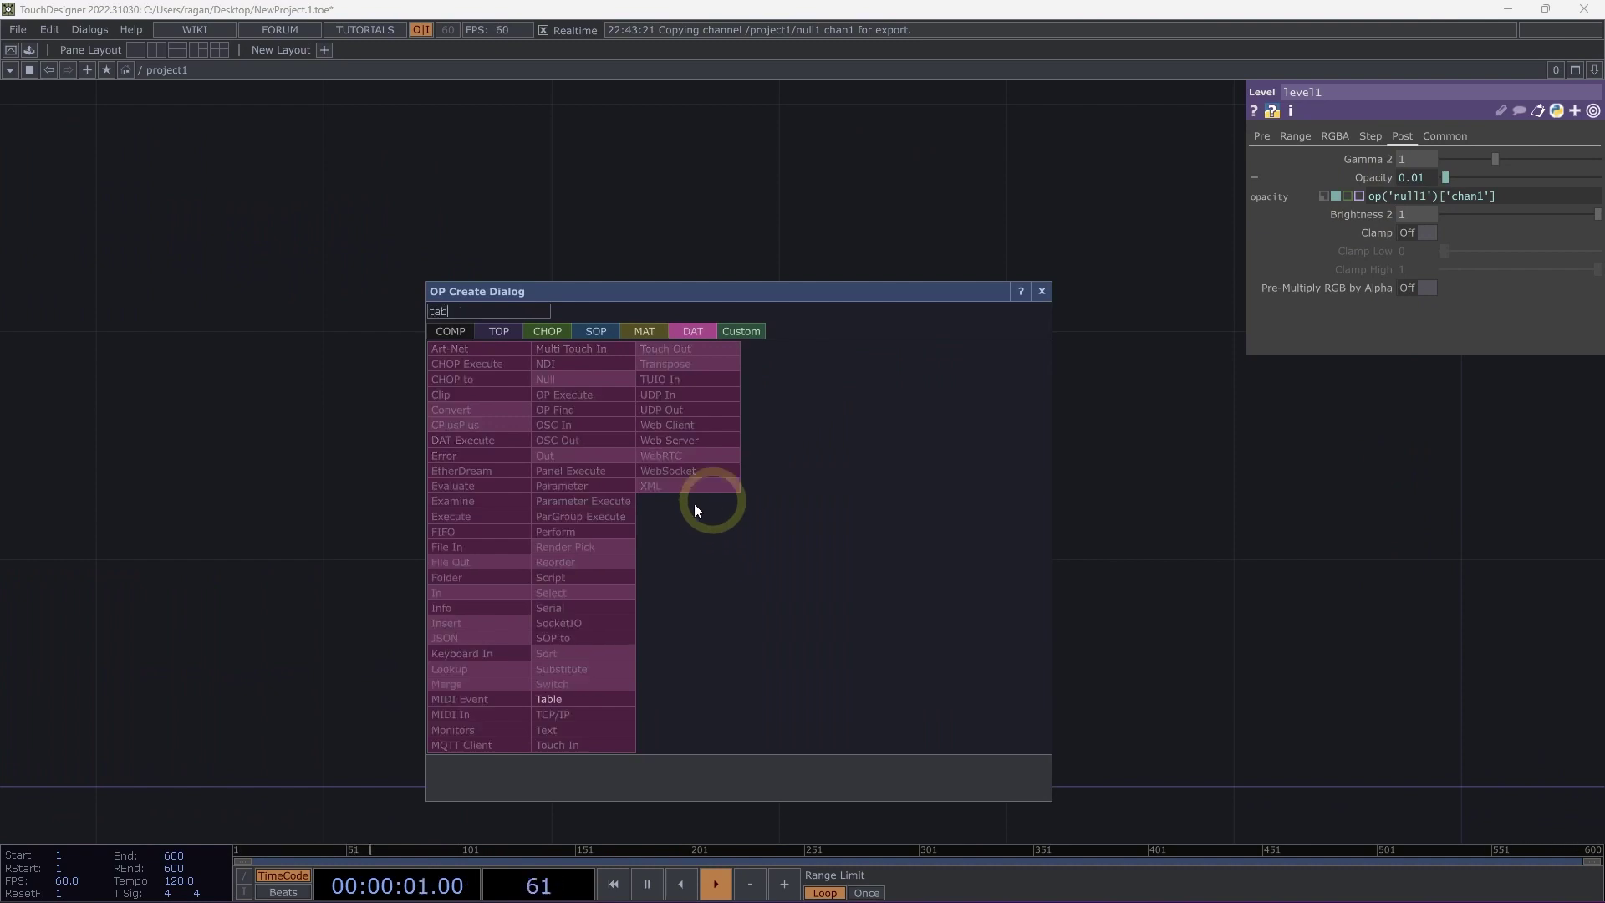
pyautogui.click(582, 699)
pyautogui.click(468, 456)
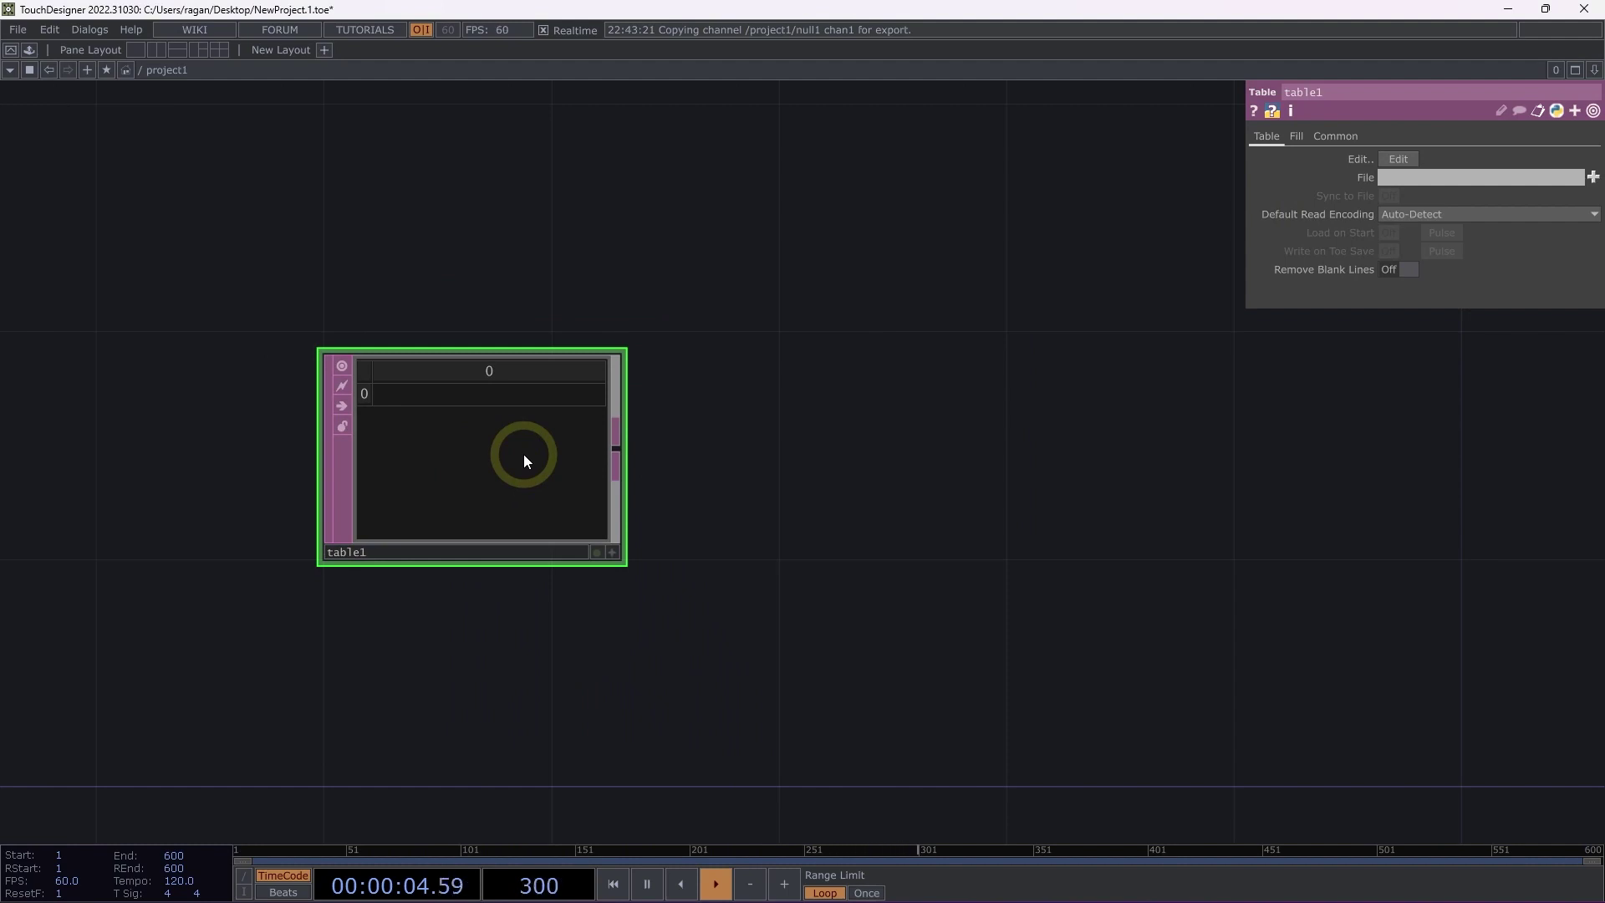
pyautogui.rightClick(615, 449)
pyautogui.click(967, 448)
pyautogui.moveTo(966, 448); pyautogui.dragTo(916, 480)
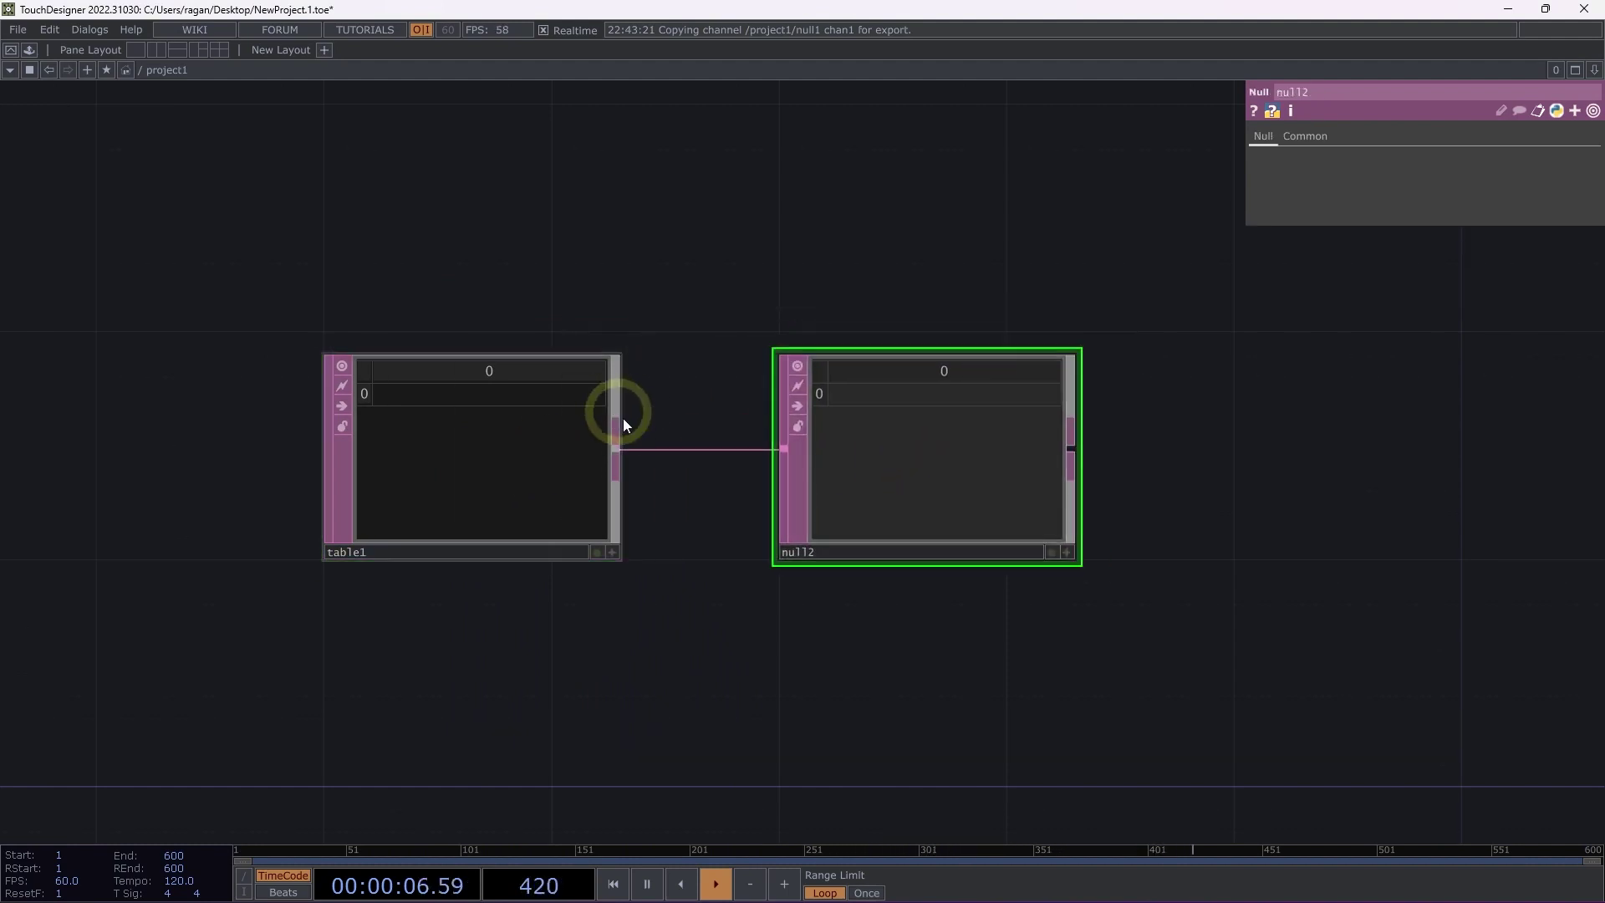
# - Enter 'frequency' in table1's first cell and 0.25 in a new row below
pyautogui.click(533, 409)
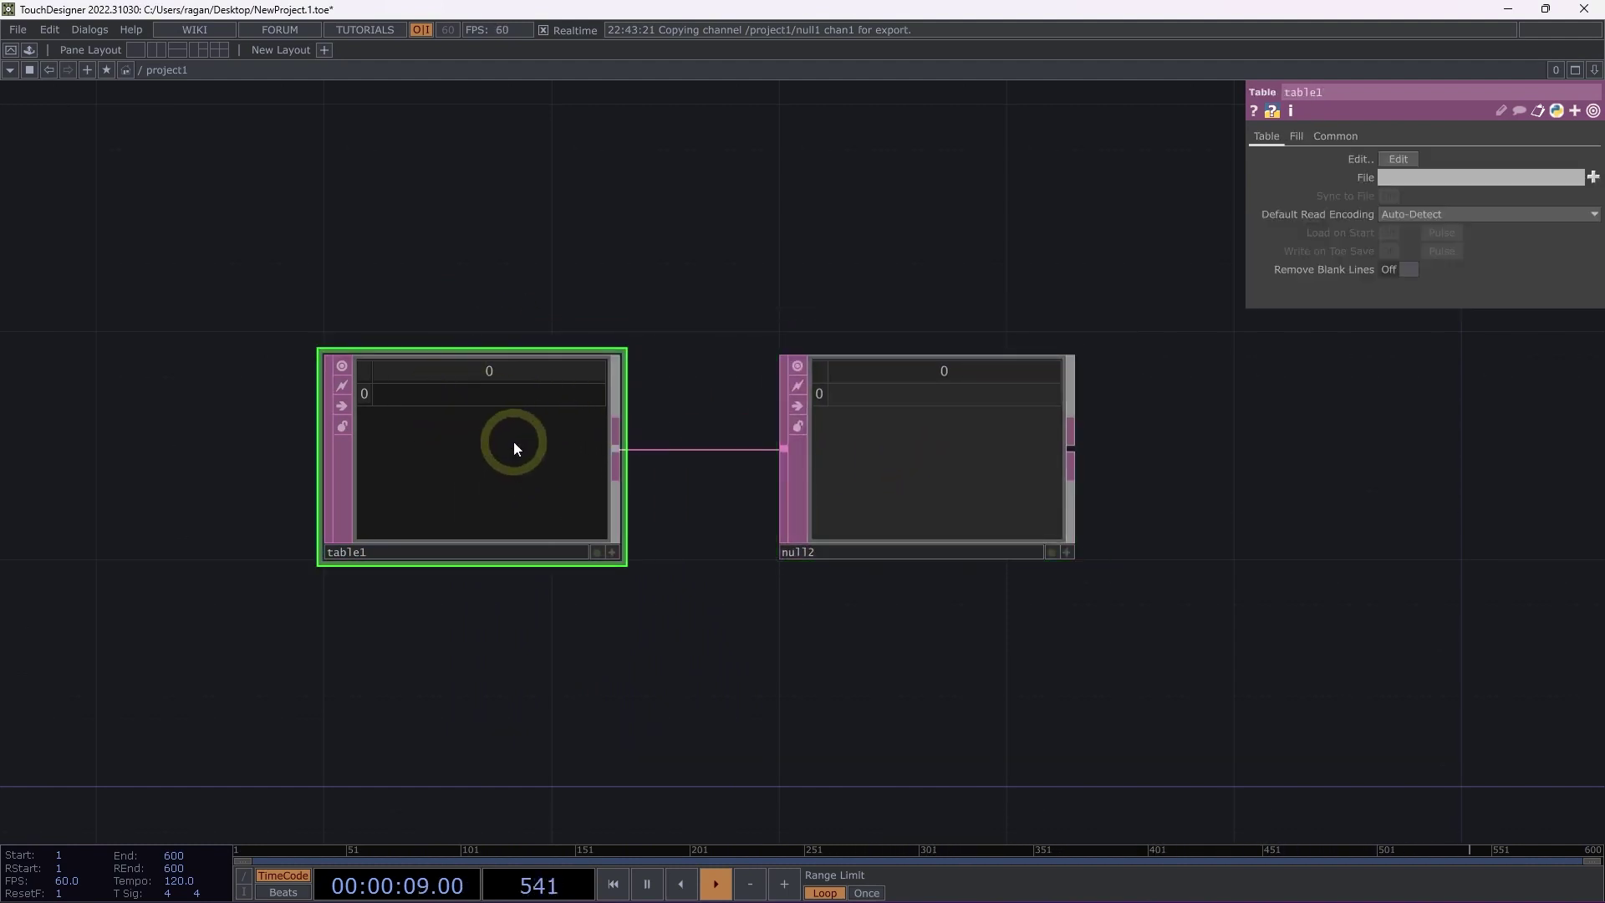
pyautogui.click(615, 552)
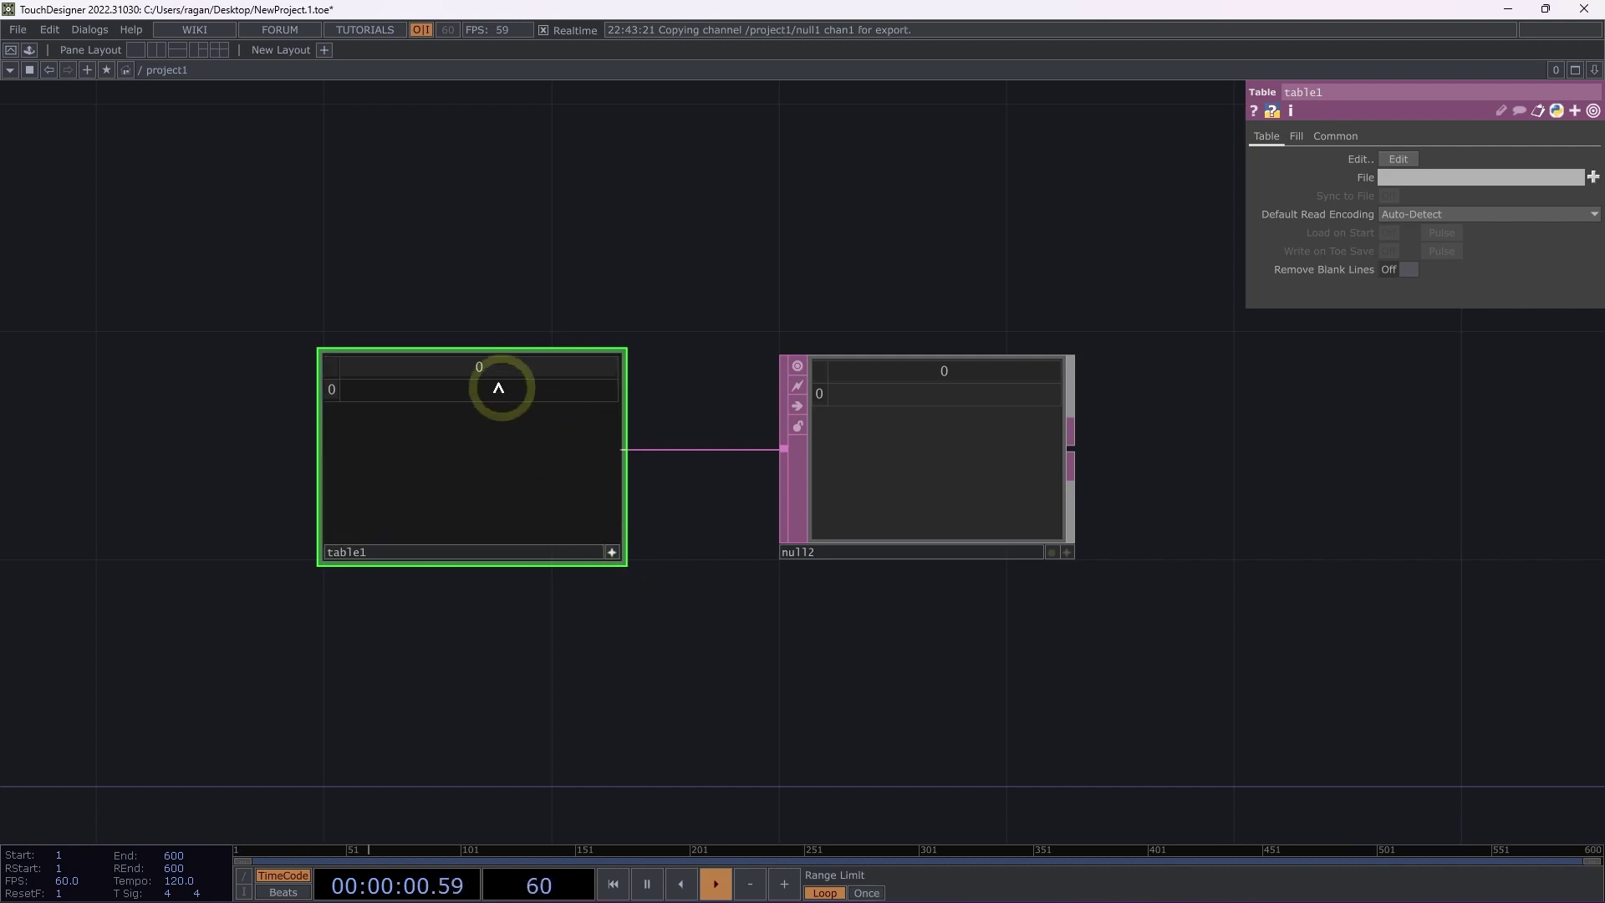
pyautogui.click(489, 393)
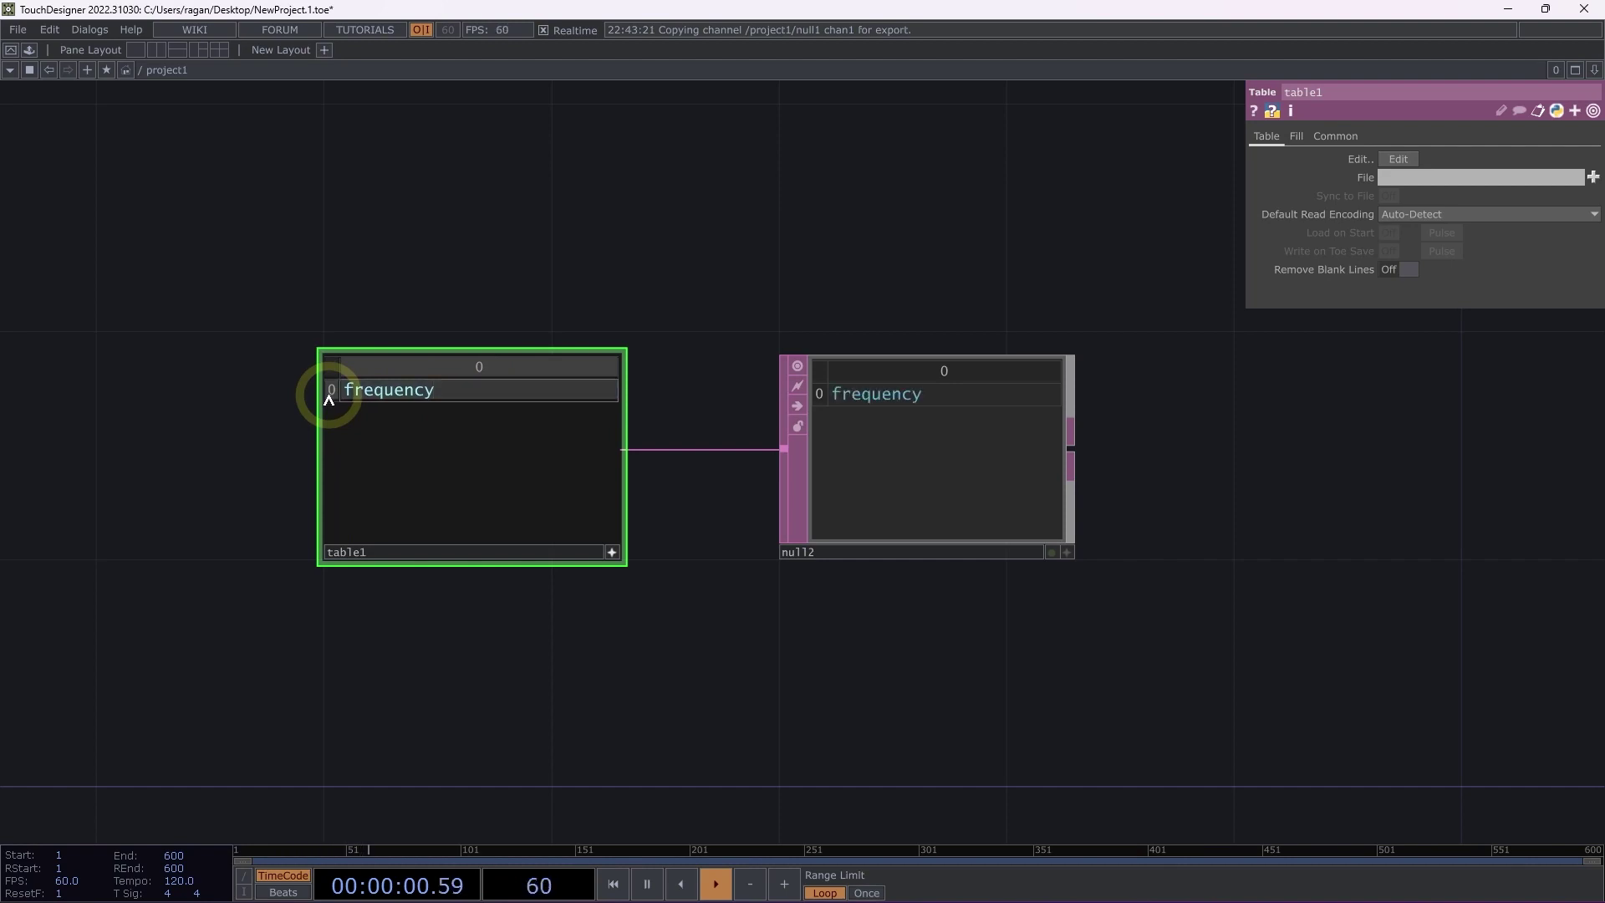
pyautogui.rightClick(329, 398)
pyautogui.click(355, 398)
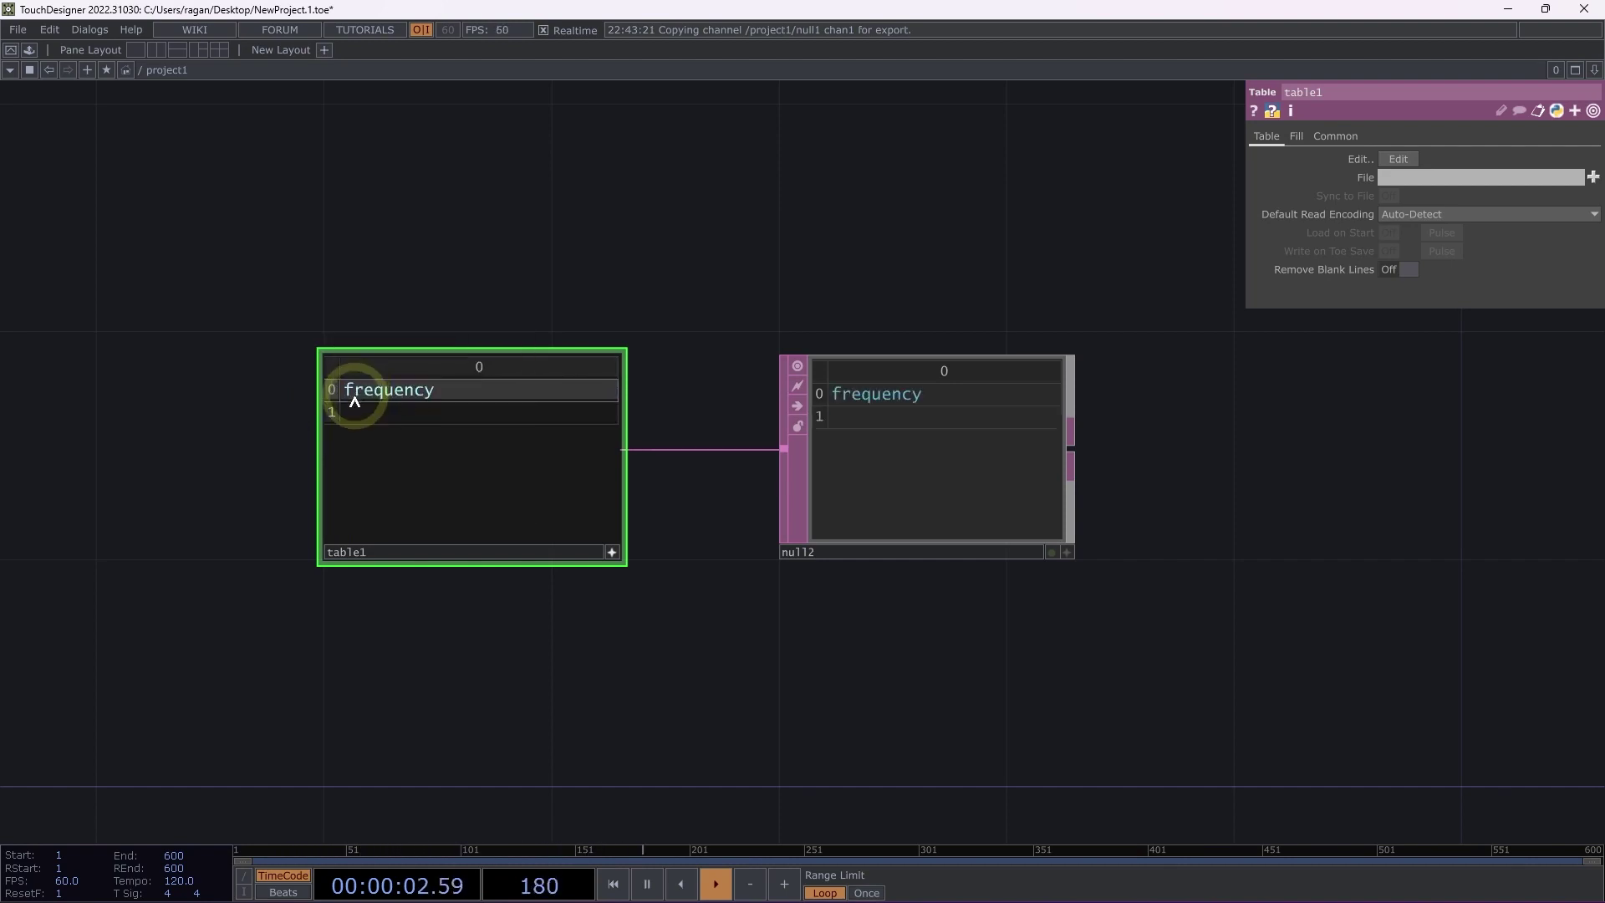
pyautogui.click(398, 413)
pyautogui.write('0.25')
pyautogui.press('Return')
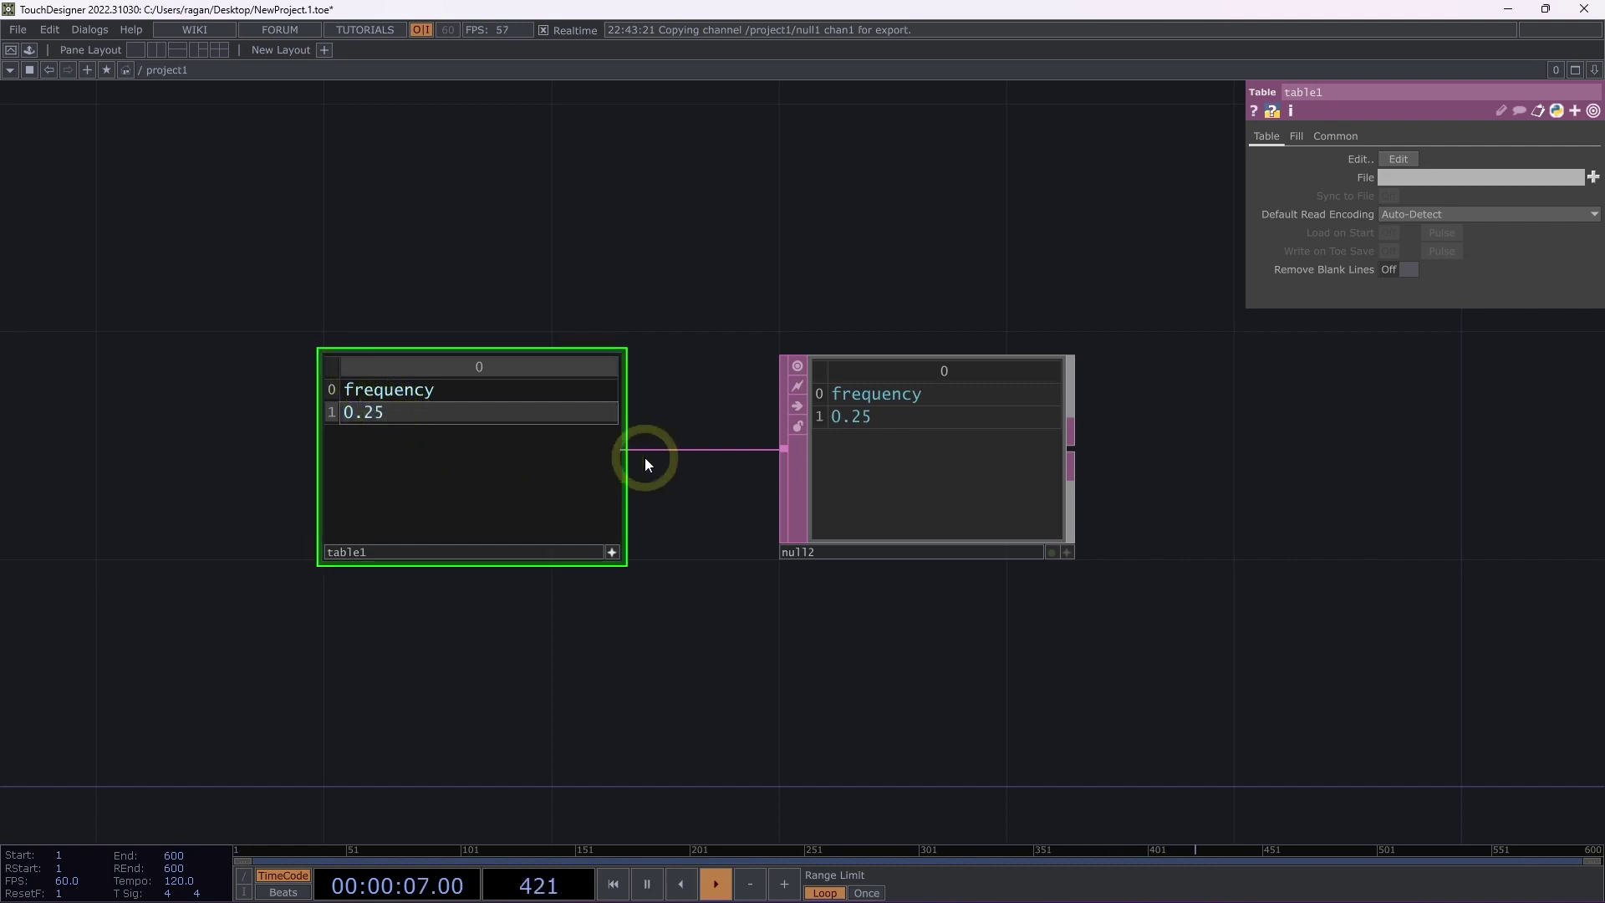
pyautogui.hscroll(5, 763, 659)
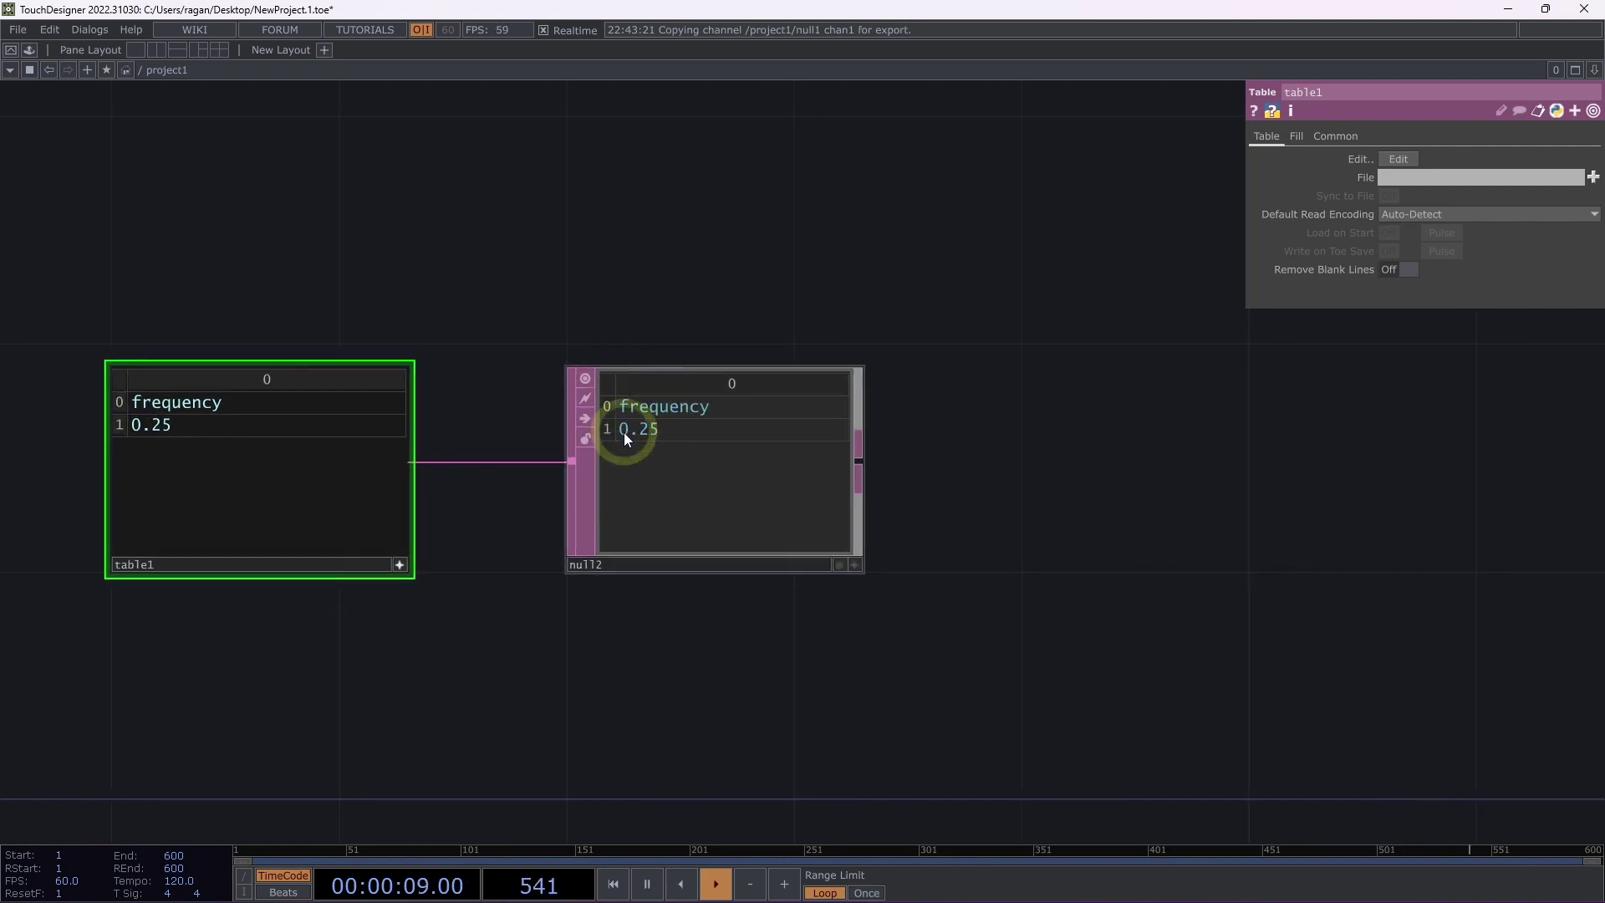
# - Create an LFO CHOP, lfo1, to the right of null2
pyautogui.press('Tab')
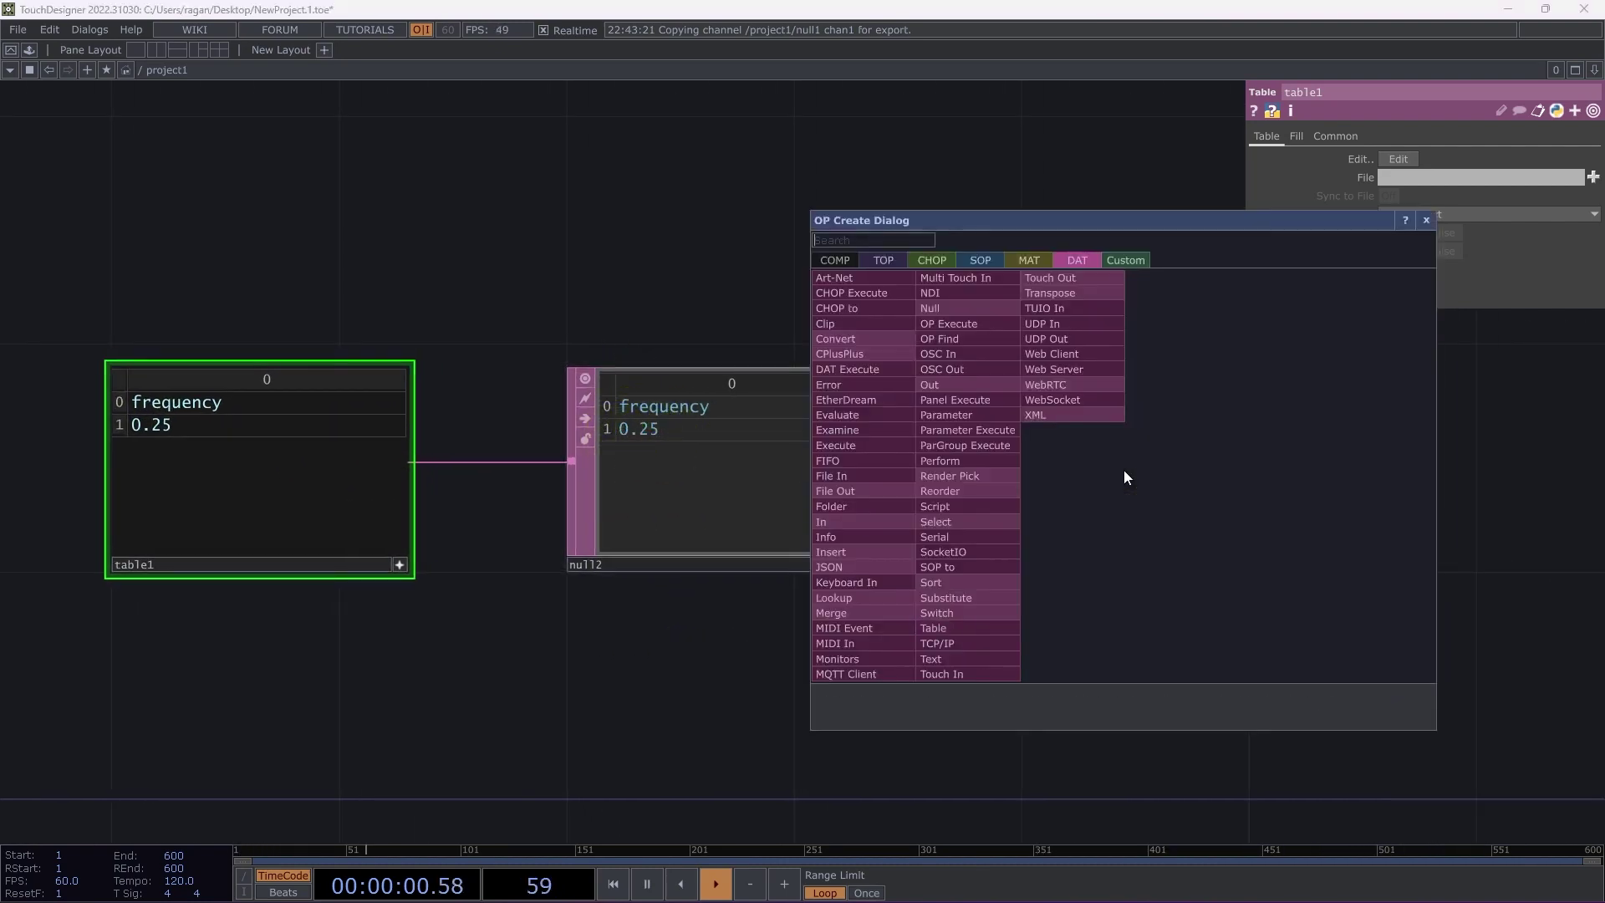
pyautogui.click(927, 259)
pyautogui.write('kl')
pyautogui.press('BackSpace')
pyautogui.press('BackSpace')
pyautogui.write('lf')
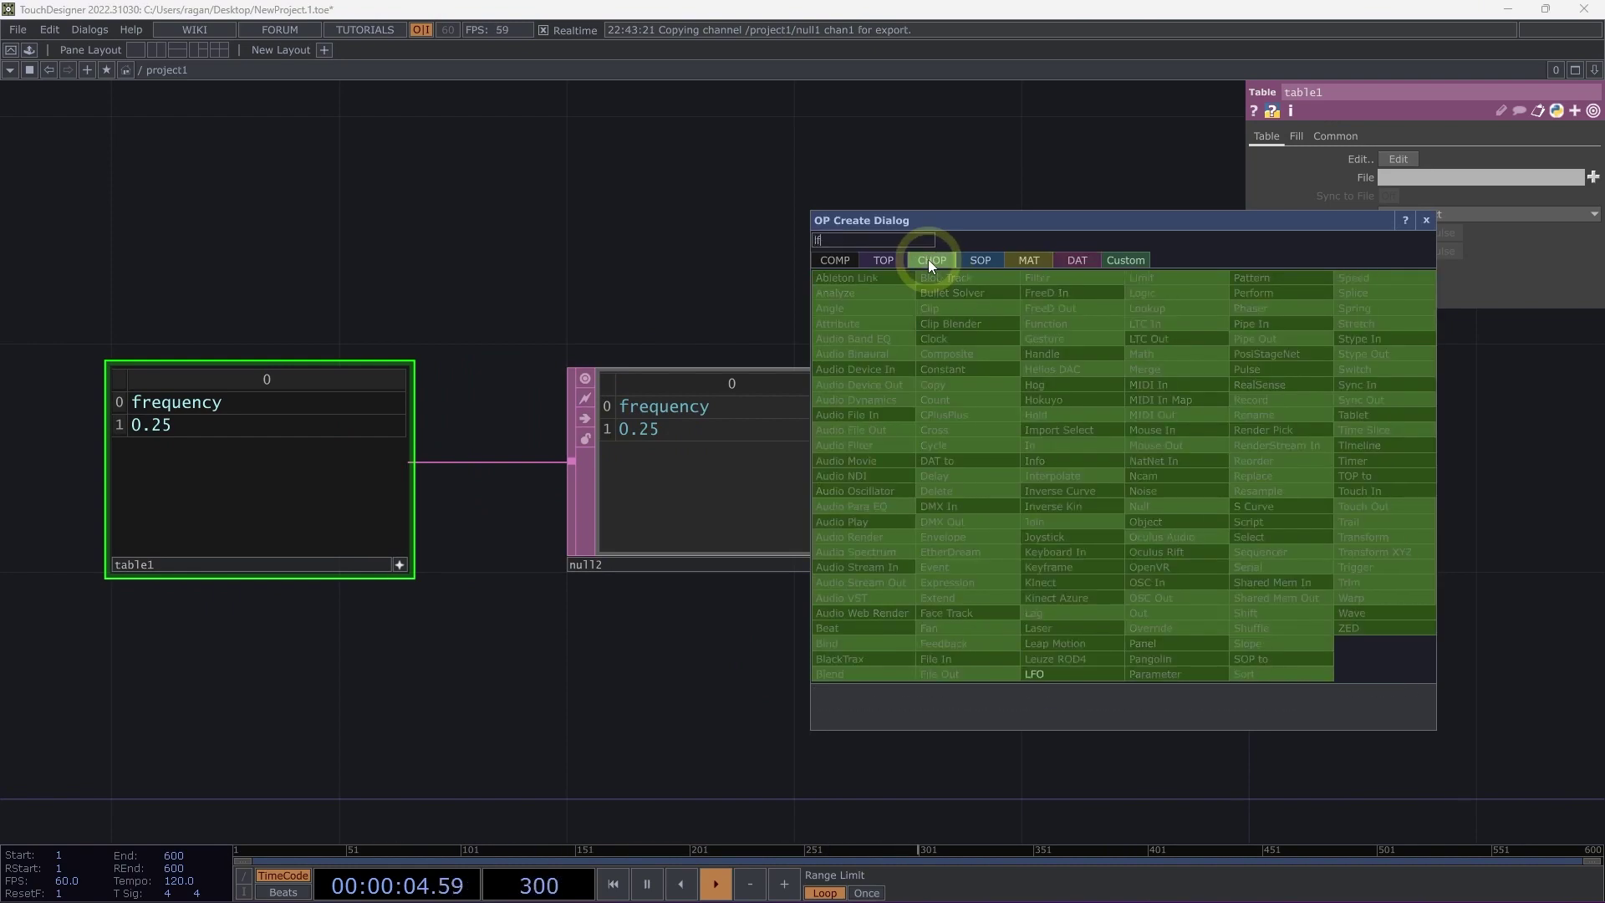
pyautogui.click(1062, 674)
pyautogui.click(1200, 458)
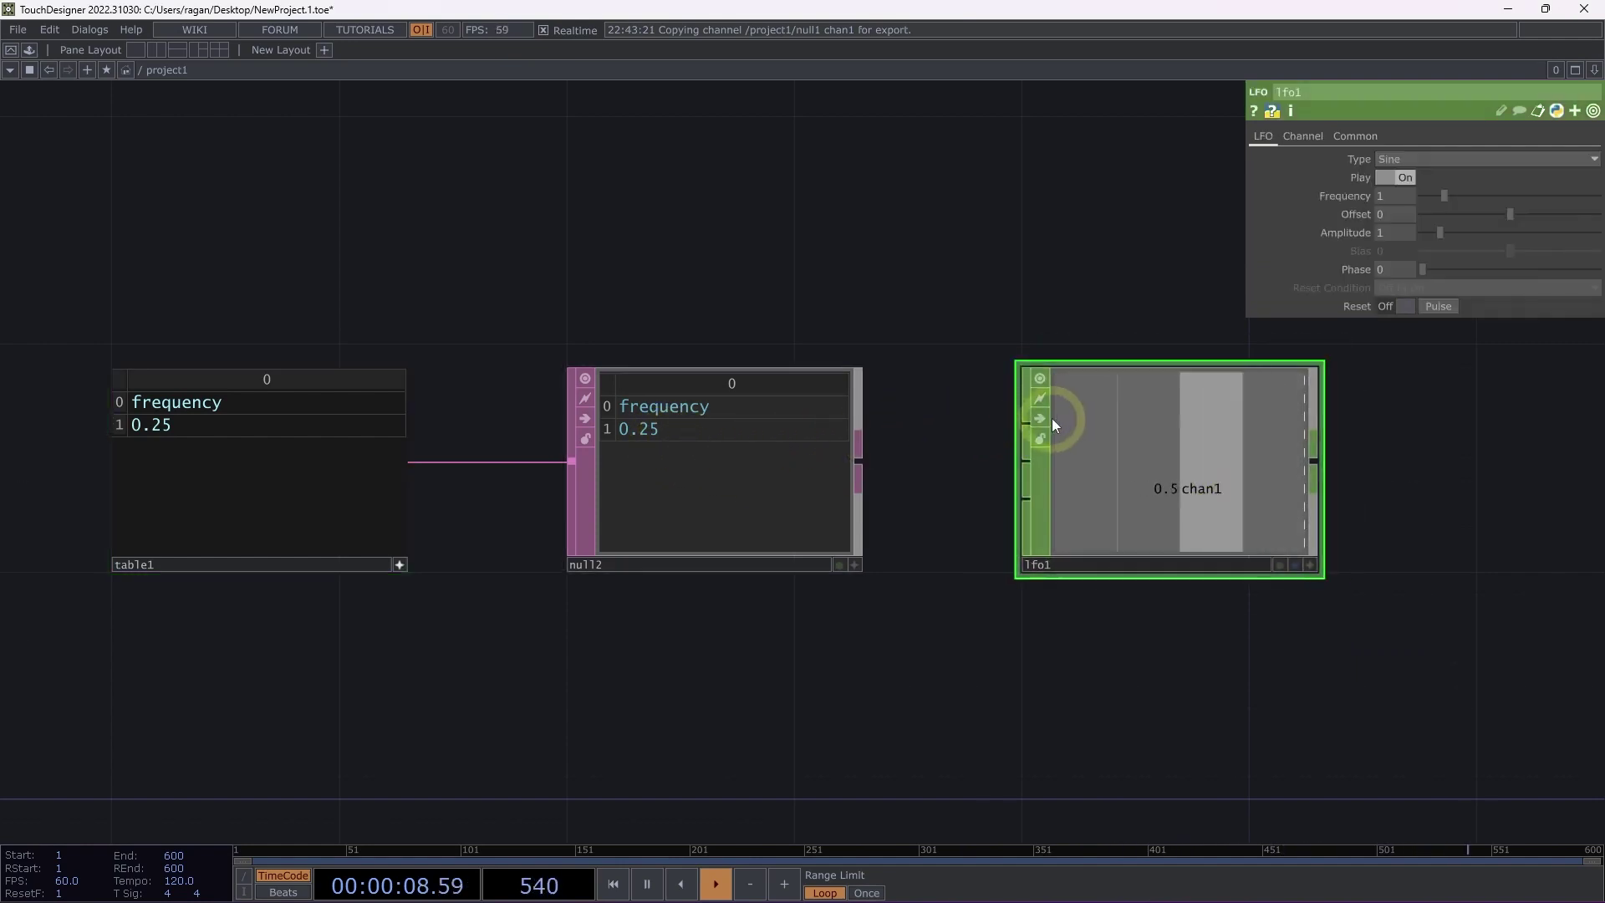
pyautogui.moveTo(912, 462); pyautogui.dragTo(777, 443)
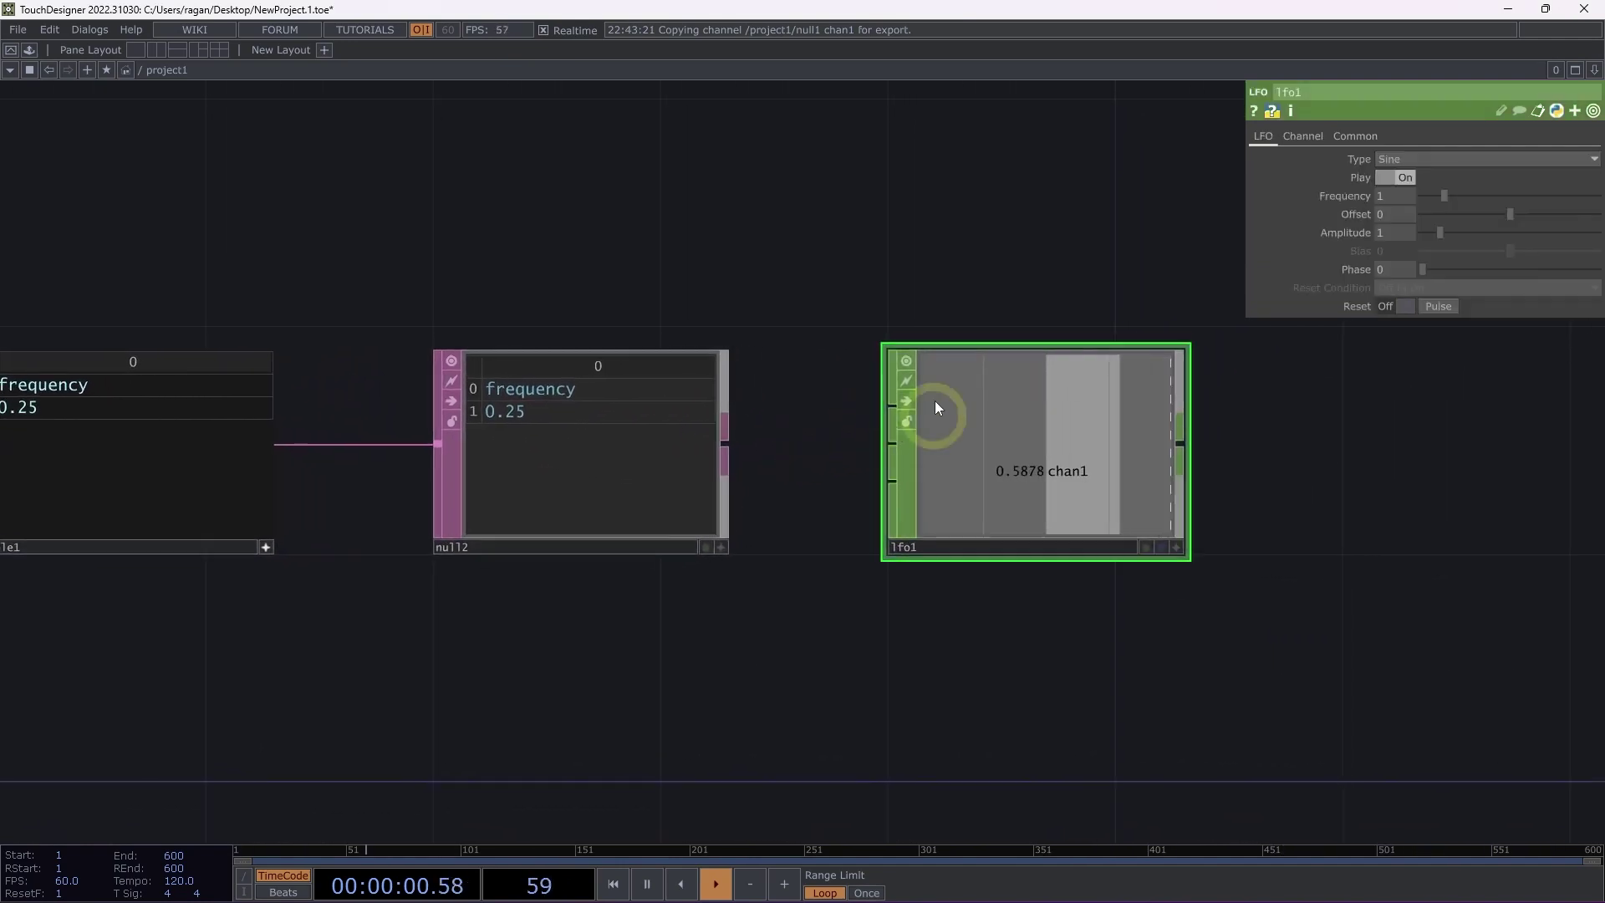
# - Set lfo1's Frequency expression to op('null2')[1,0]
pyautogui.click(1355, 196)
pyautogui.click(1381, 216)
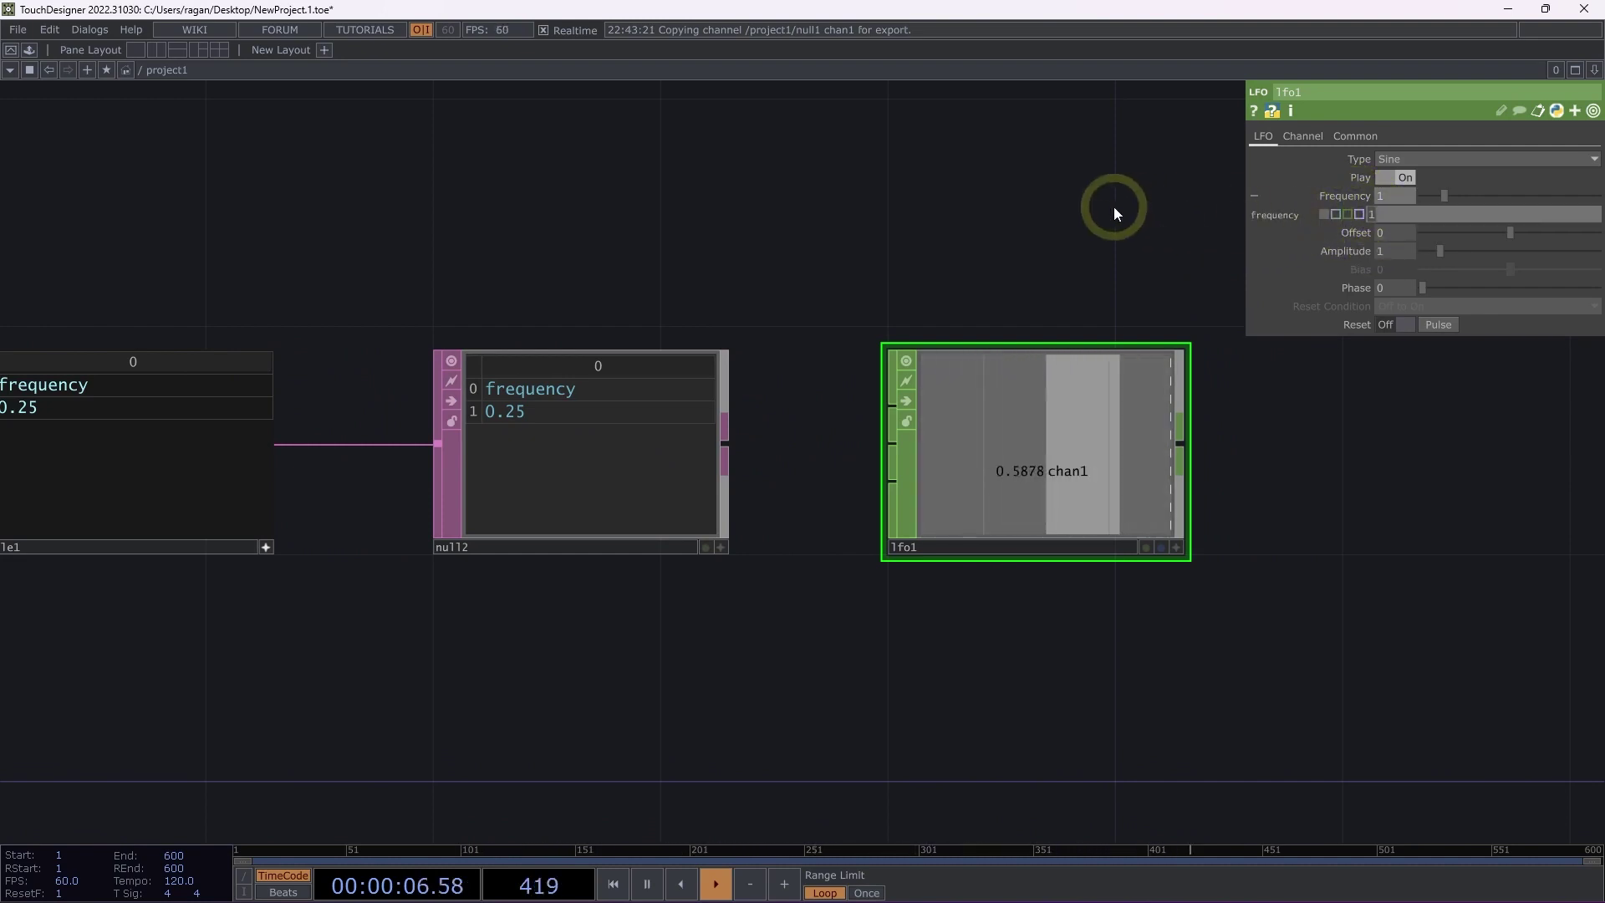
pyautogui.write("('')")
pyautogui.write("null2')[")
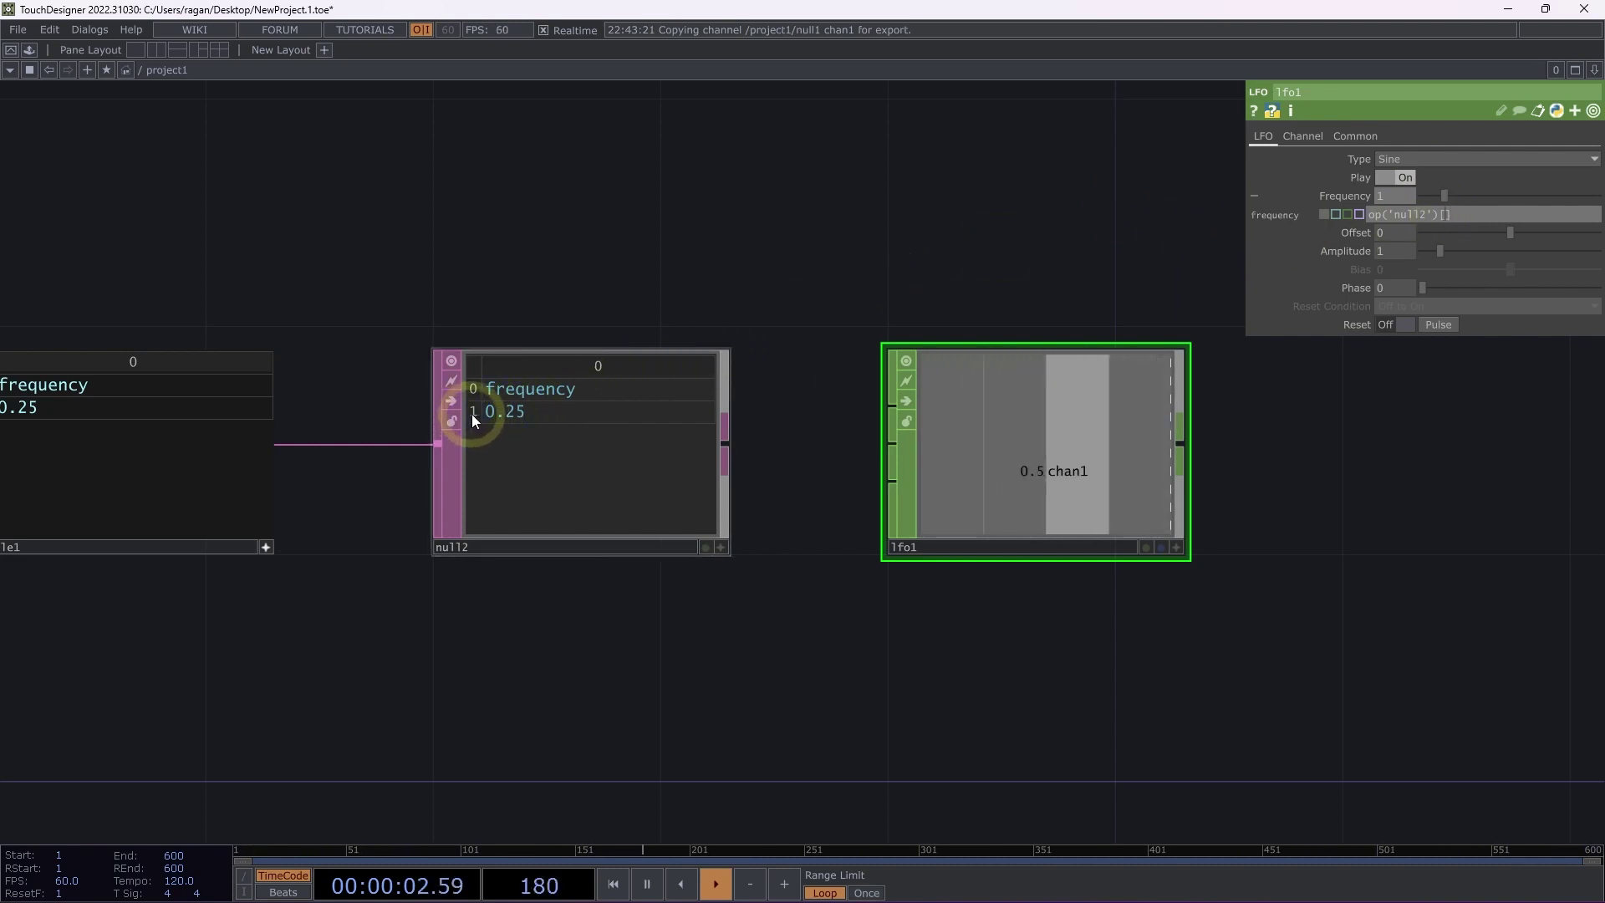
pyautogui.write('1,')
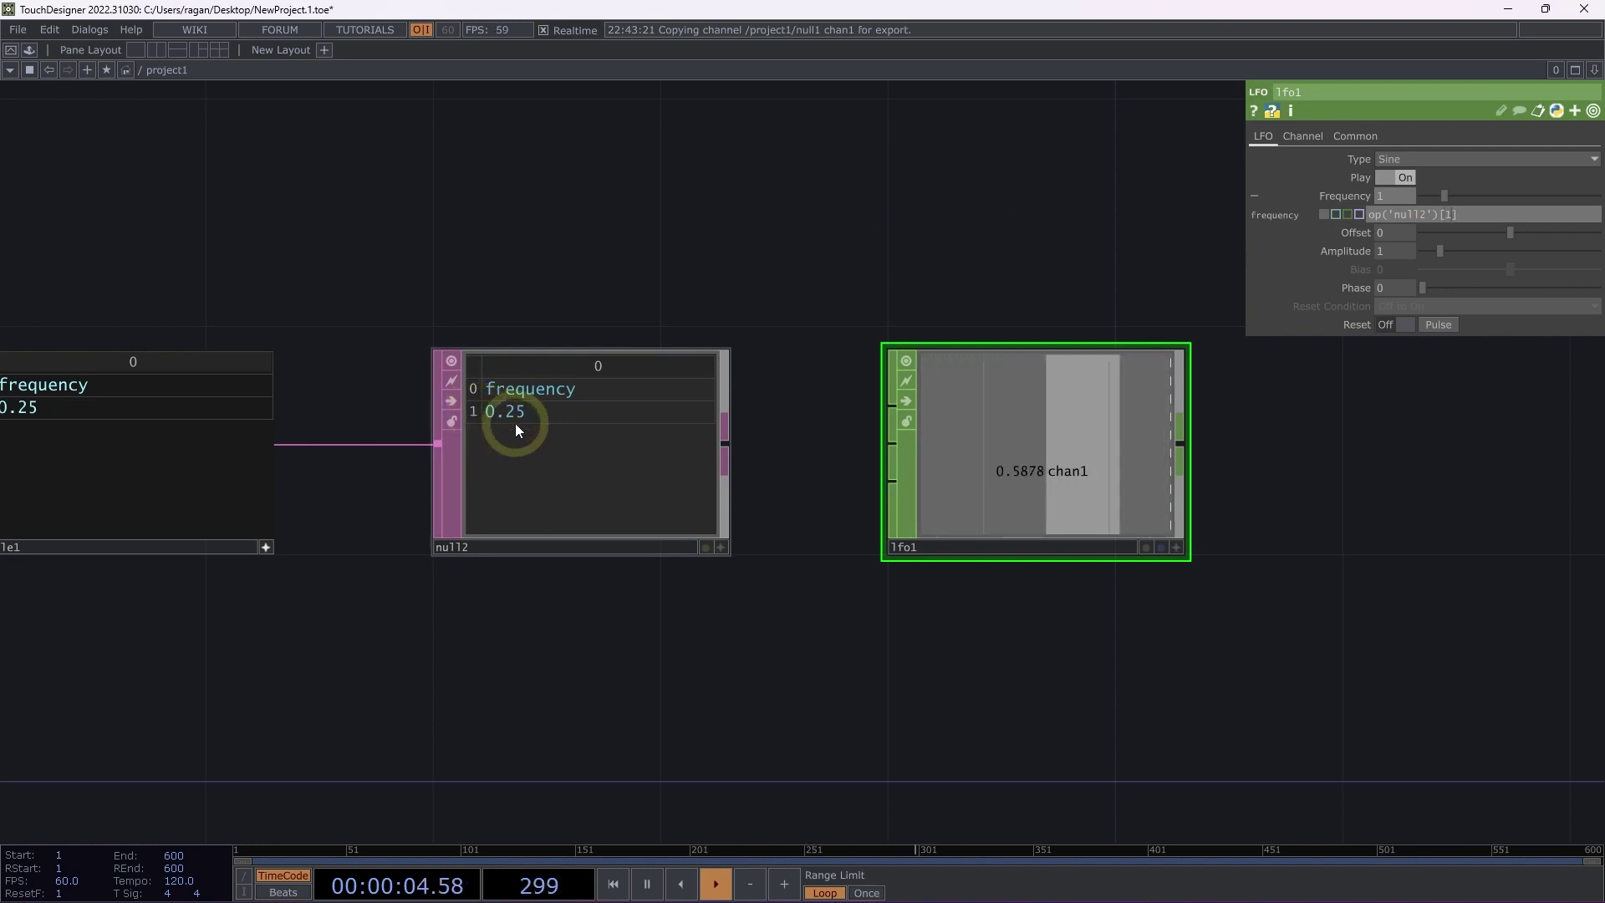
pyautogui.write('0')
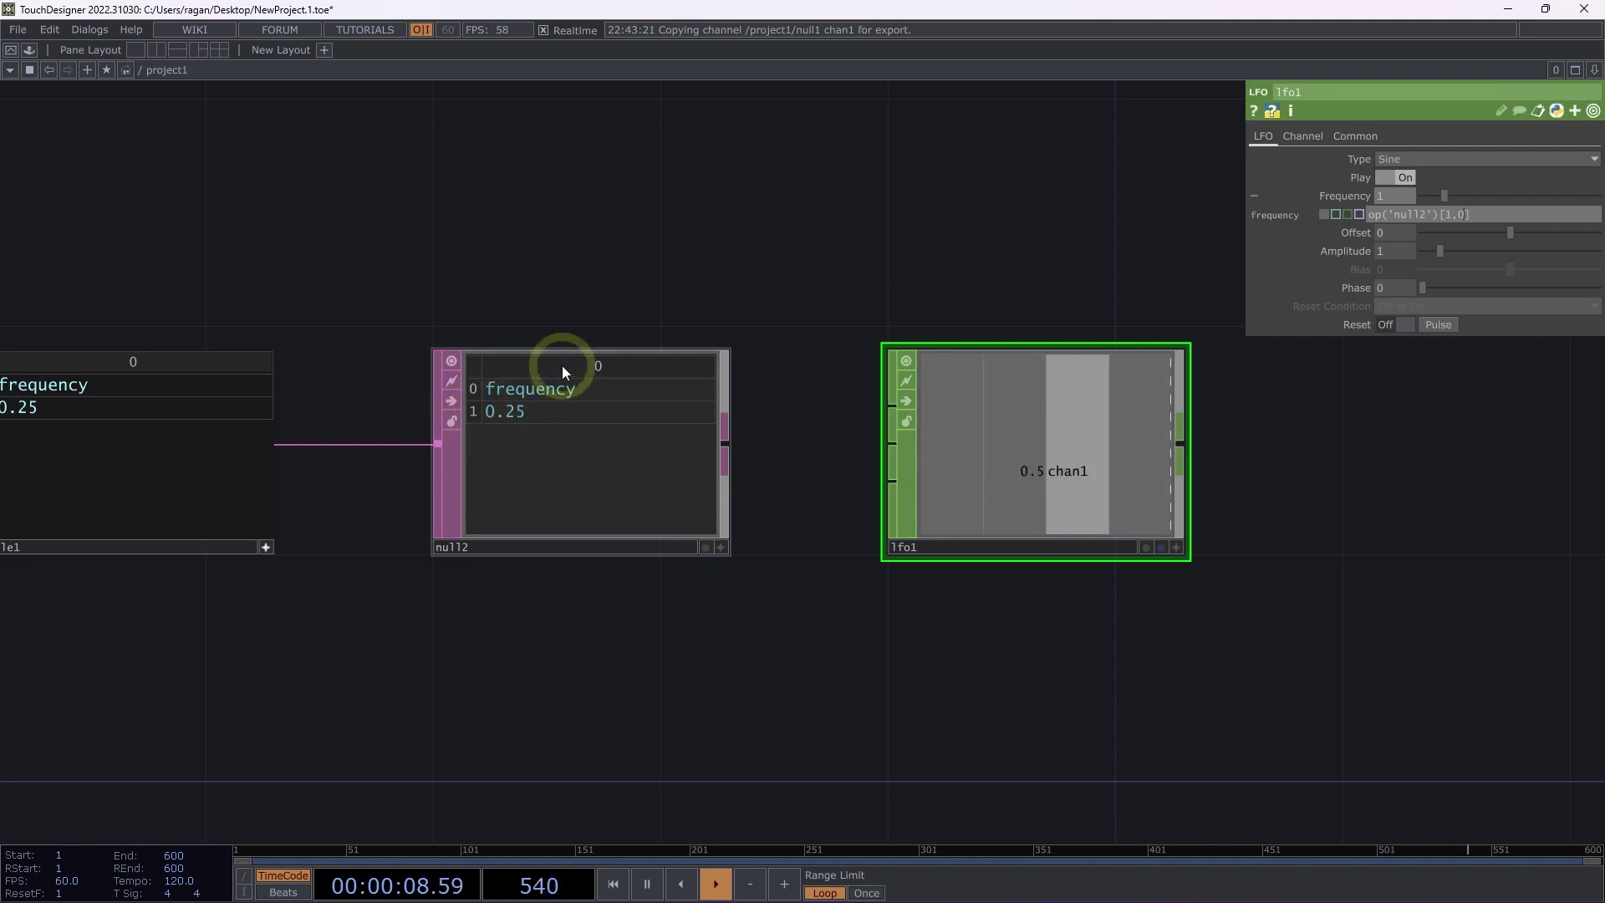
pyautogui.click(1438, 325)
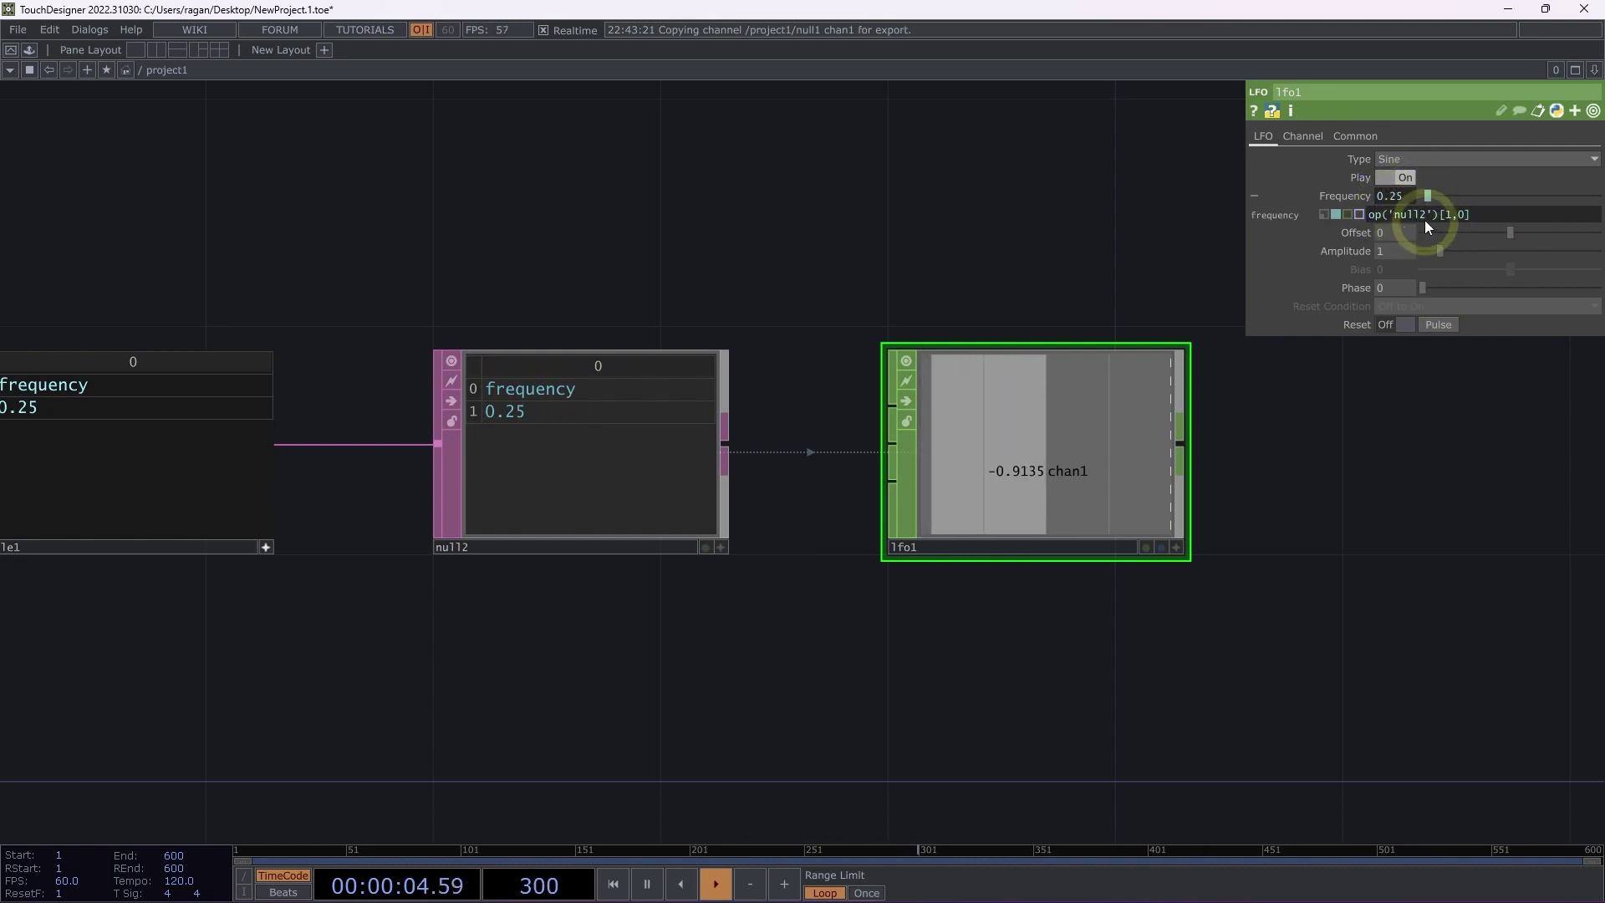
# - Copy and paste lfo1 as a duplicate, lfo2
pyautogui.click(1076, 446)
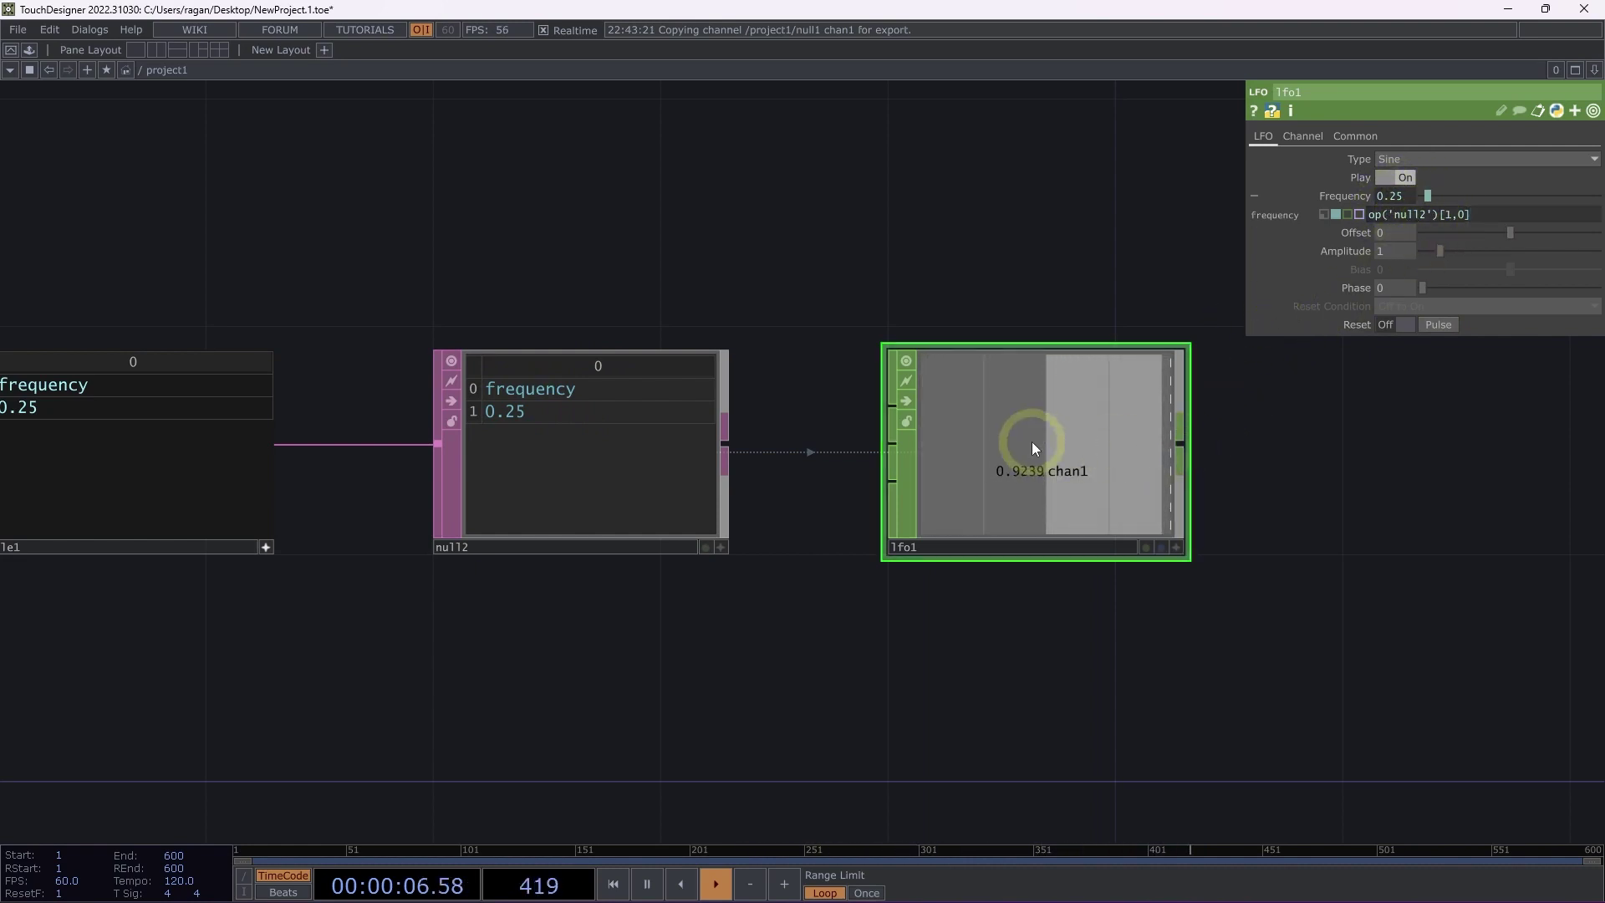
pyautogui.hotkey('ctrl', 'c')
pyautogui.hotkey('ctrl', 'v')
pyautogui.click(988, 622)
pyautogui.click(961, 669)
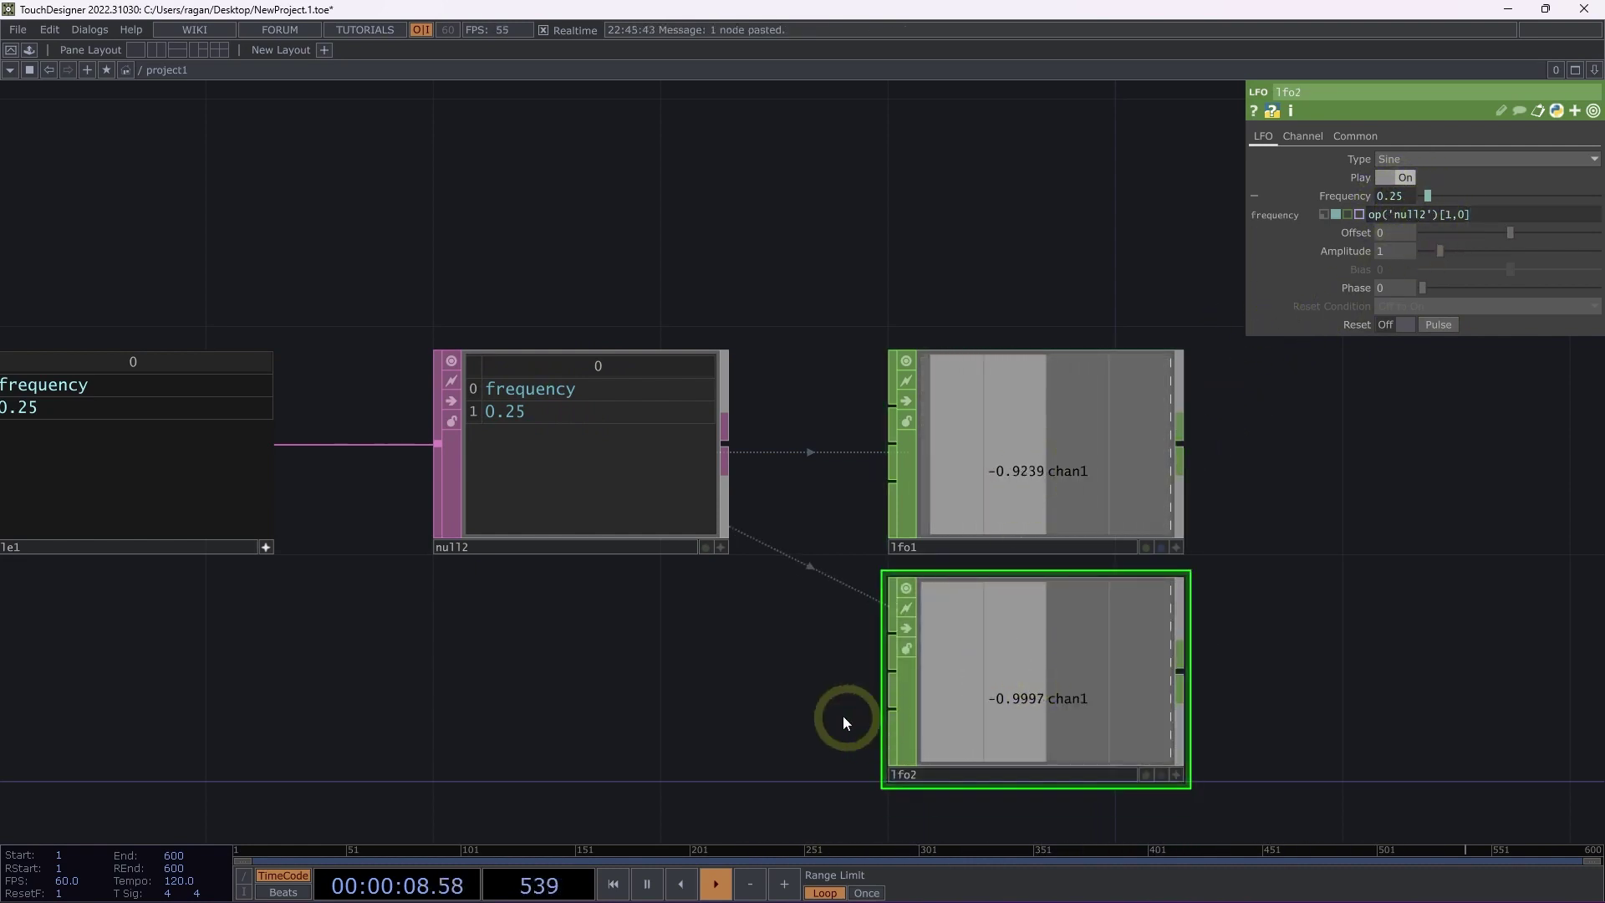
pyautogui.moveTo(859, 716); pyautogui.dragTo(864, 671)
# - Change lfo2's Frequency expression to op('null2')[1,'frequency']
pyautogui.click(1385, 215)
pyautogui.click(1472, 212)
pyautogui.press('Left')
pyautogui.press('BackSpace')
pyautogui.click(1551, 249)
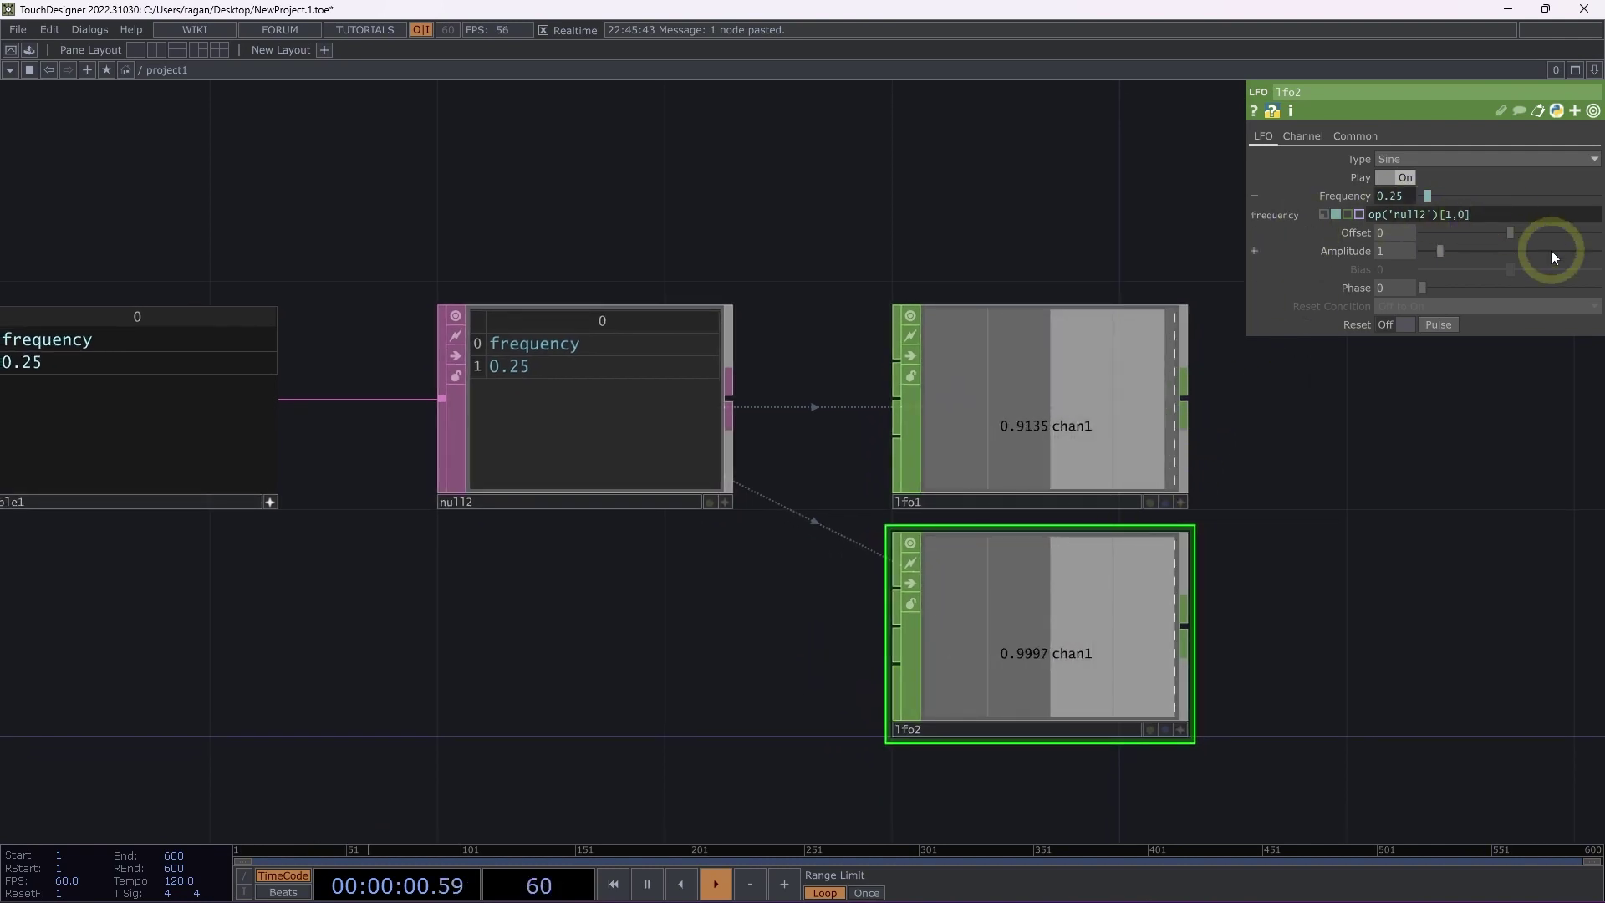
pyautogui.write("'")
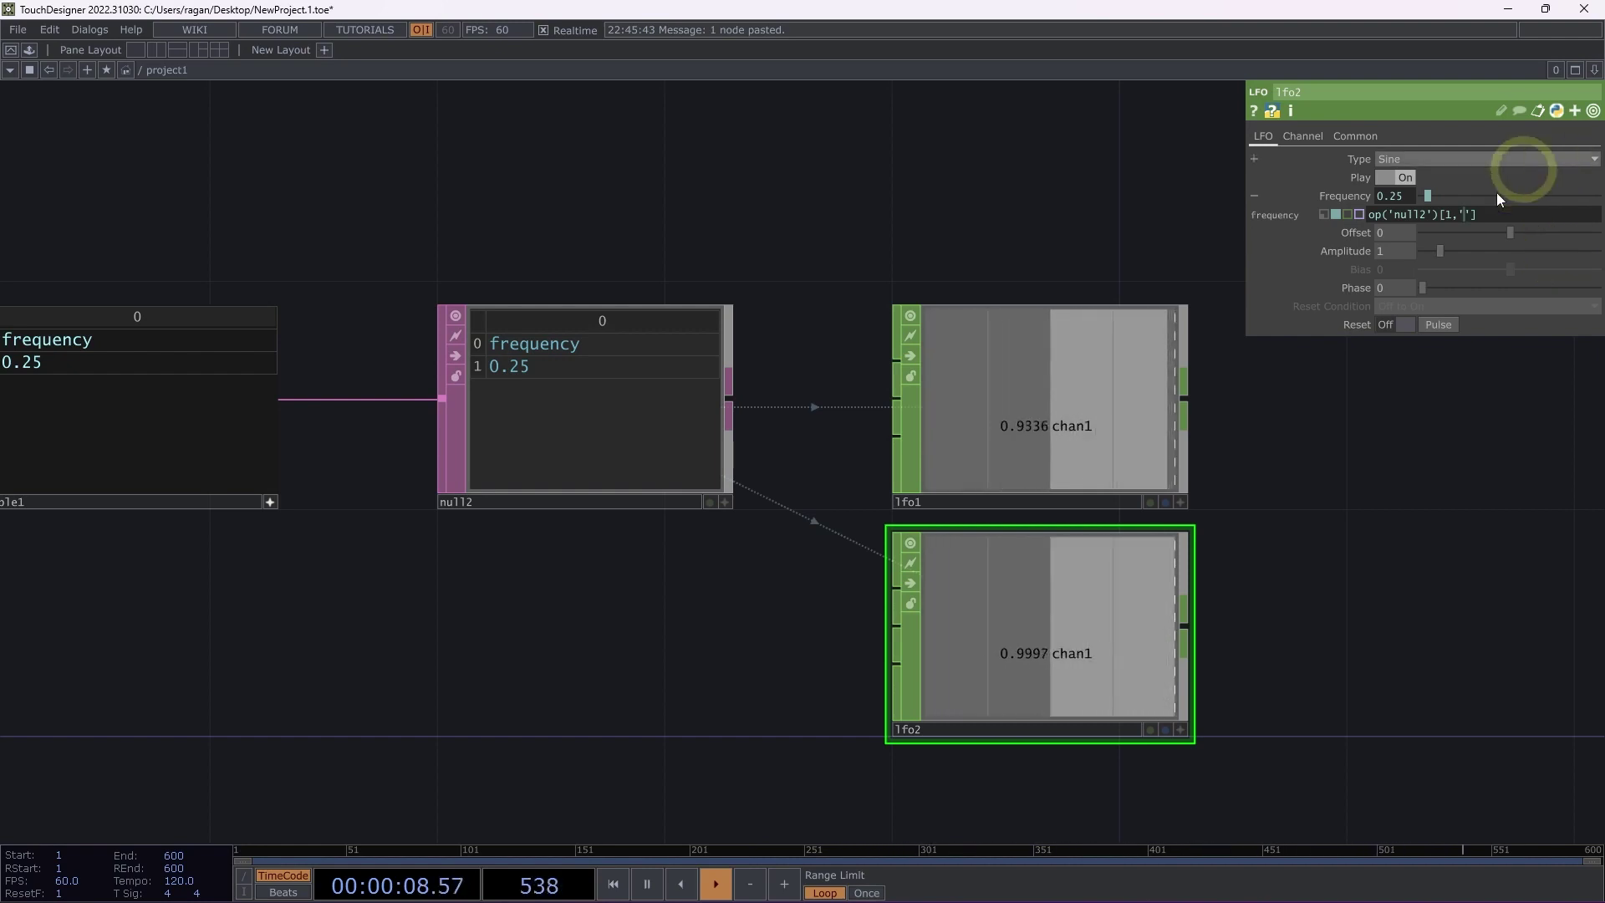
pyautogui.write('freq')
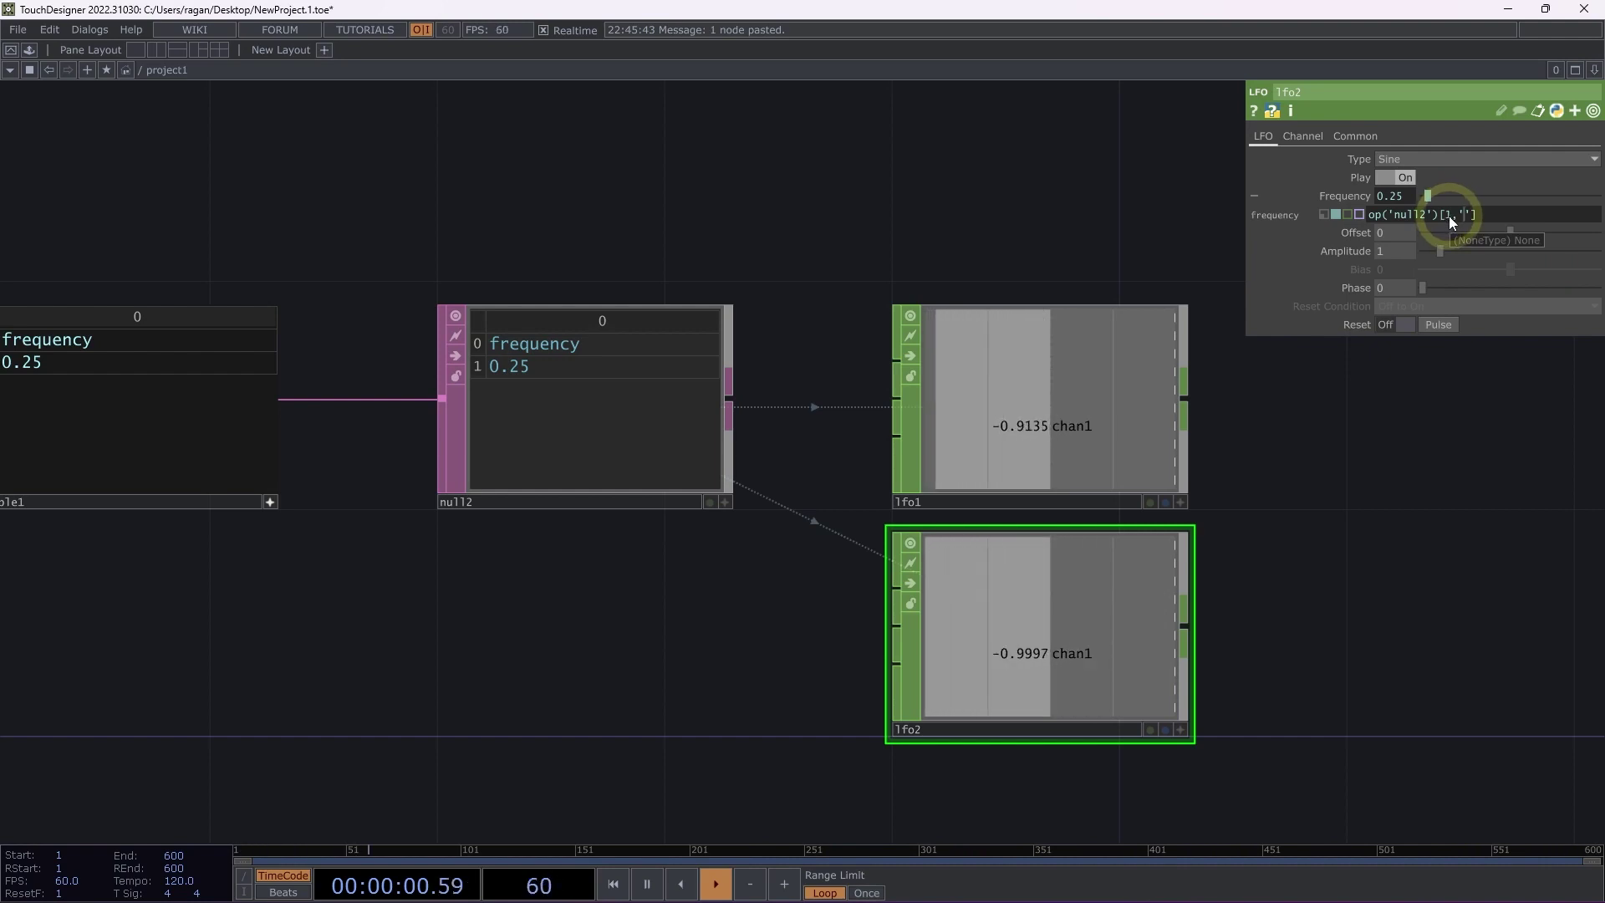
pyautogui.write('uency')
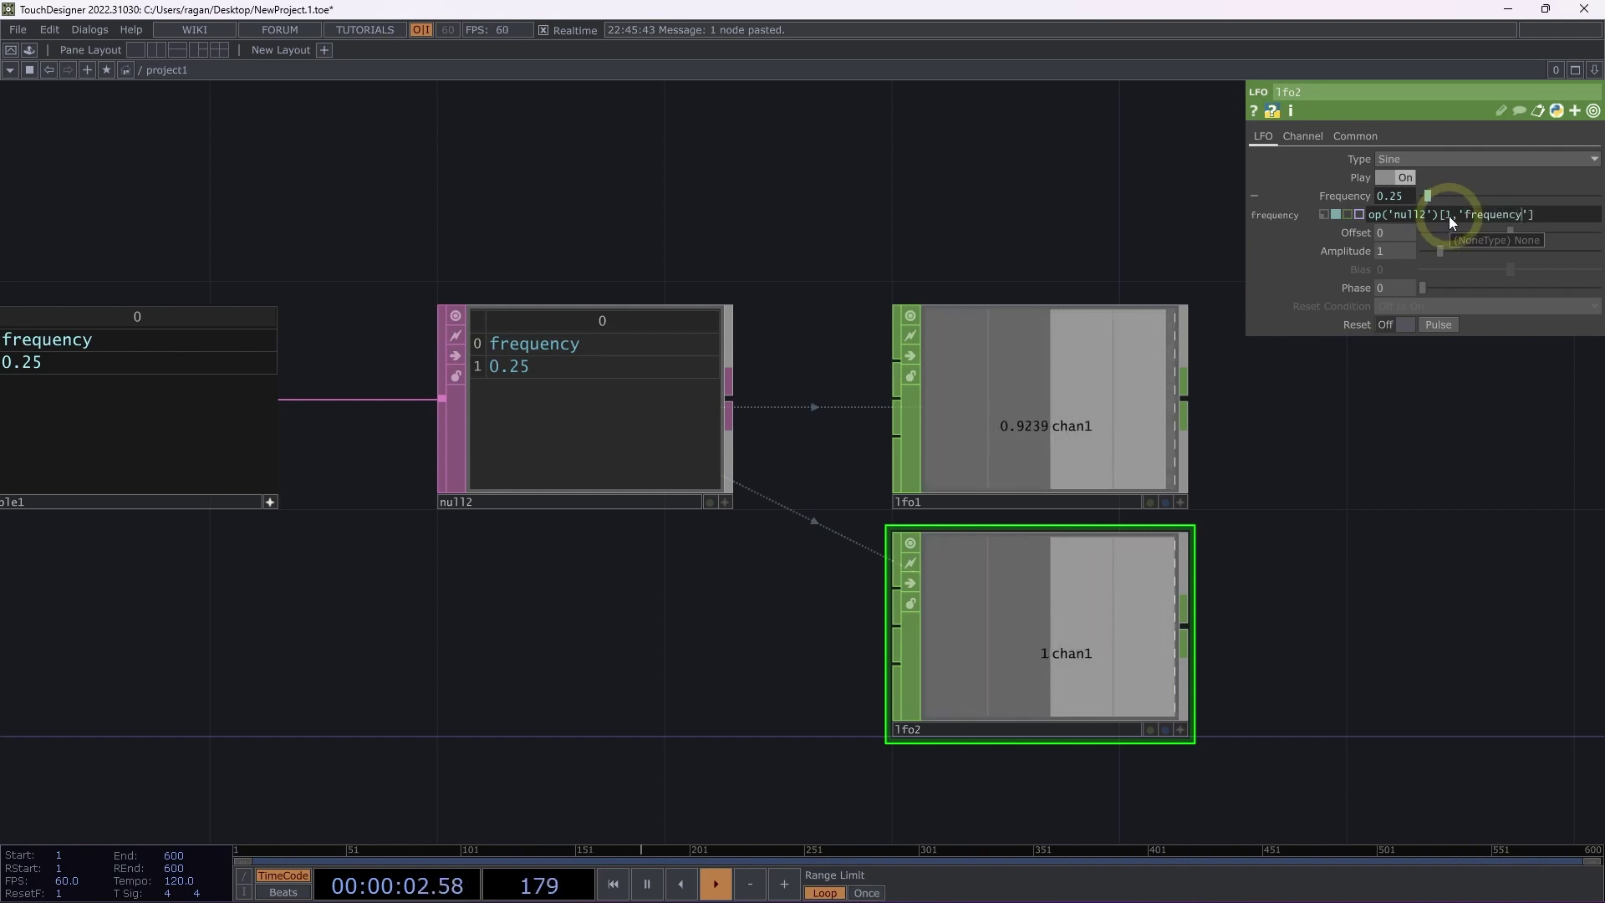
pyautogui.click(1481, 212)
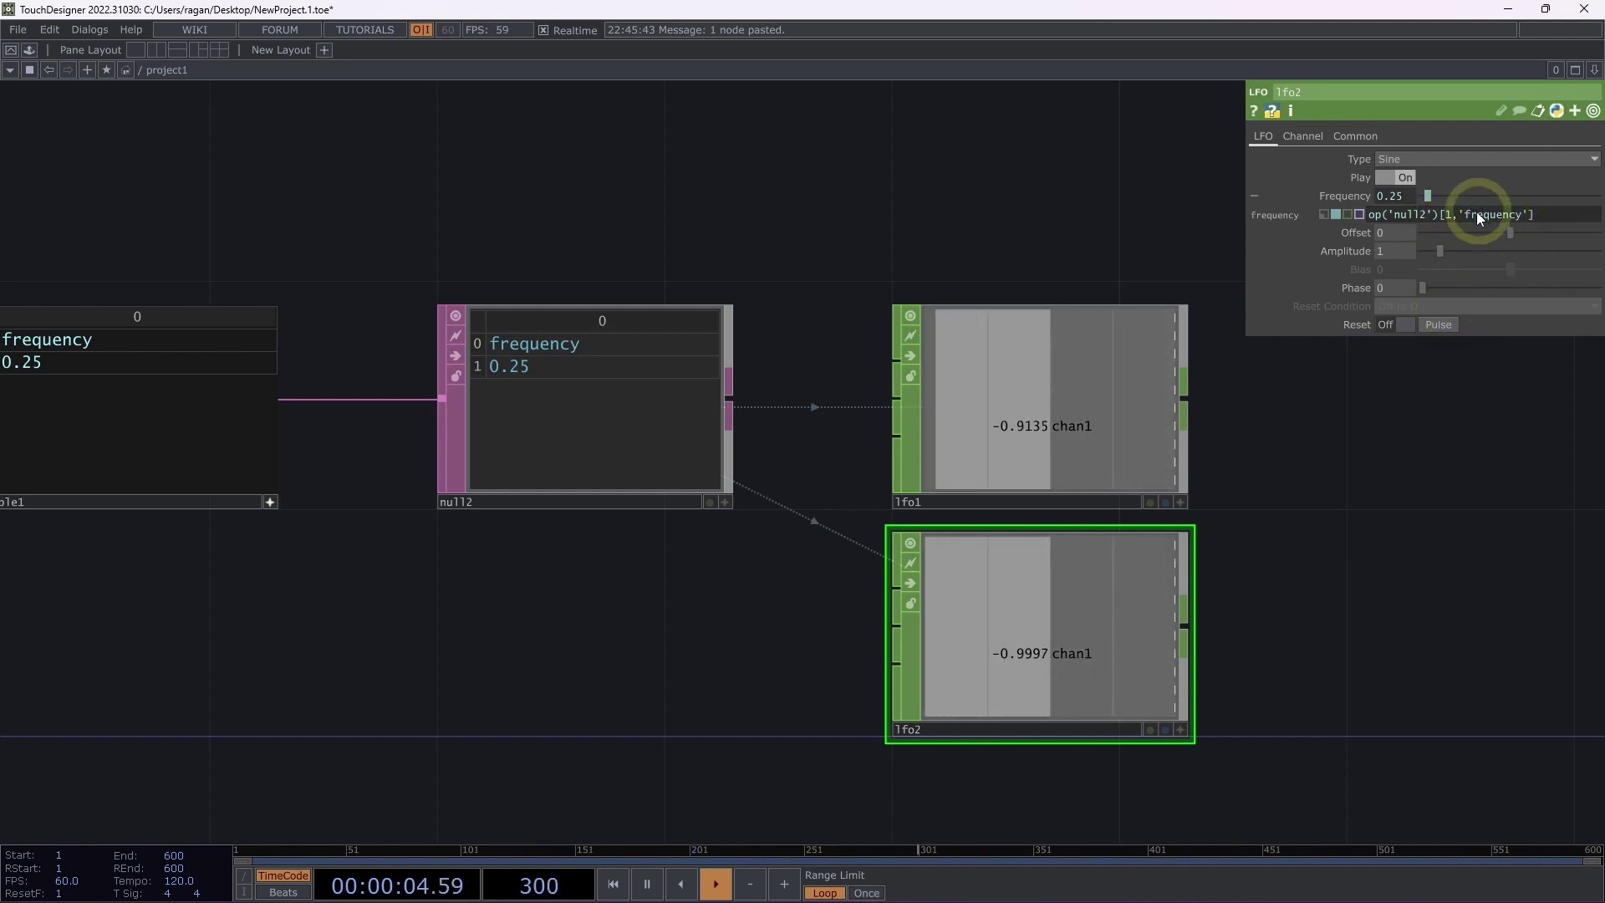
# - Check the frequency label in null2 that lfo2 reads, resolving to 0.25
pyautogui.click(742, 348)
pyautogui.click(547, 334)
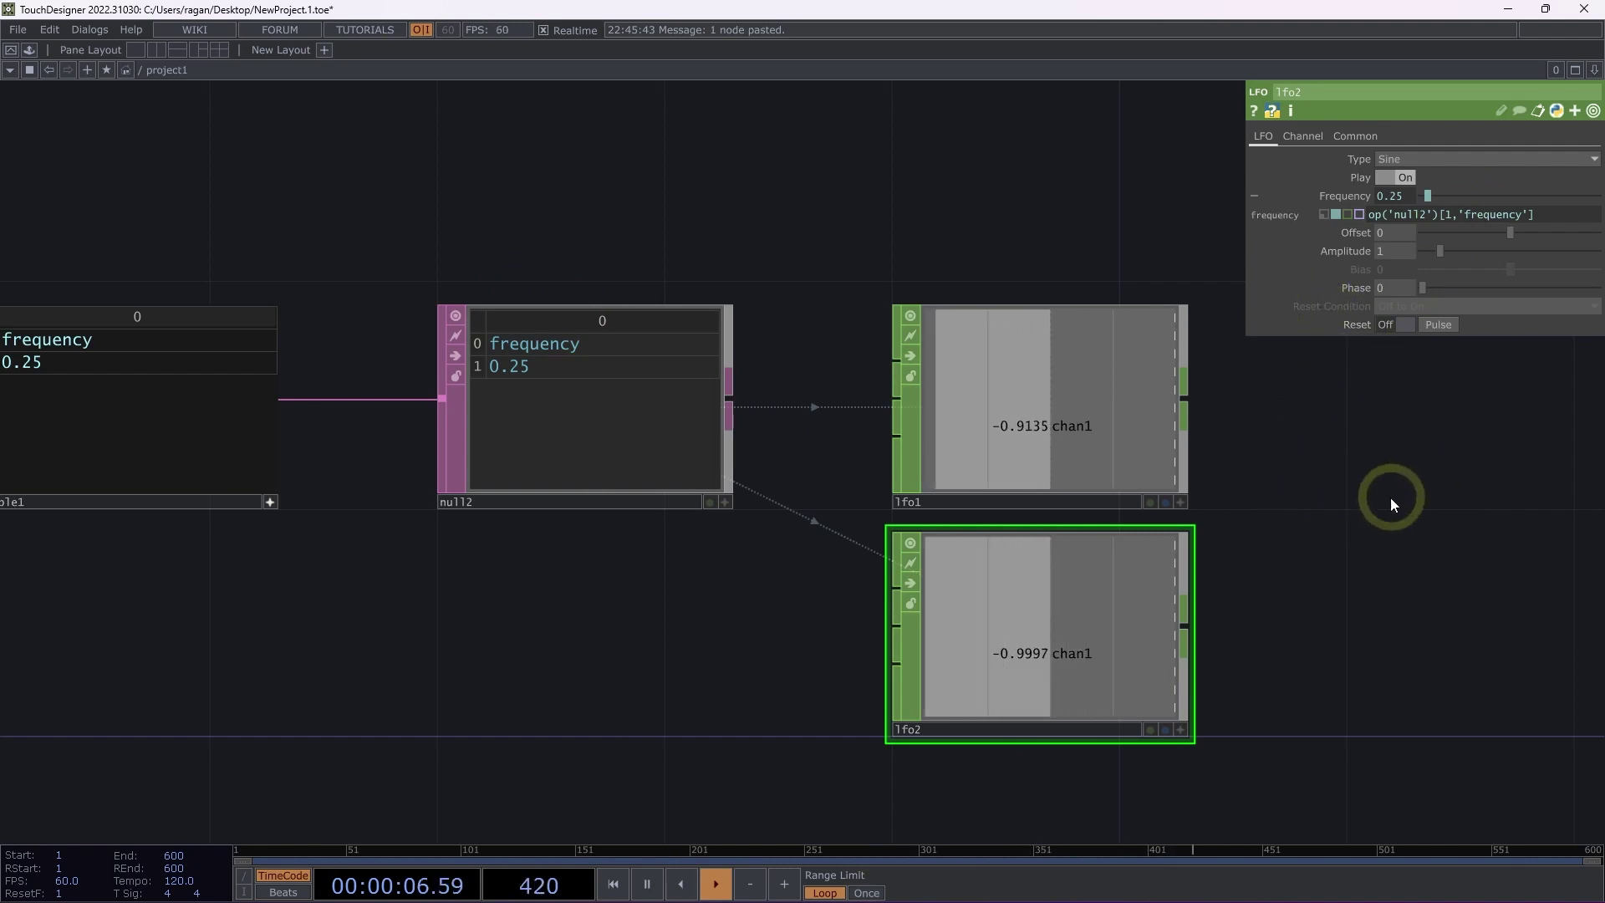
pyautogui.moveTo(1400, 500); pyautogui.dragTo(1084, 479)
pyautogui.scroll(-3, 1085, 479)
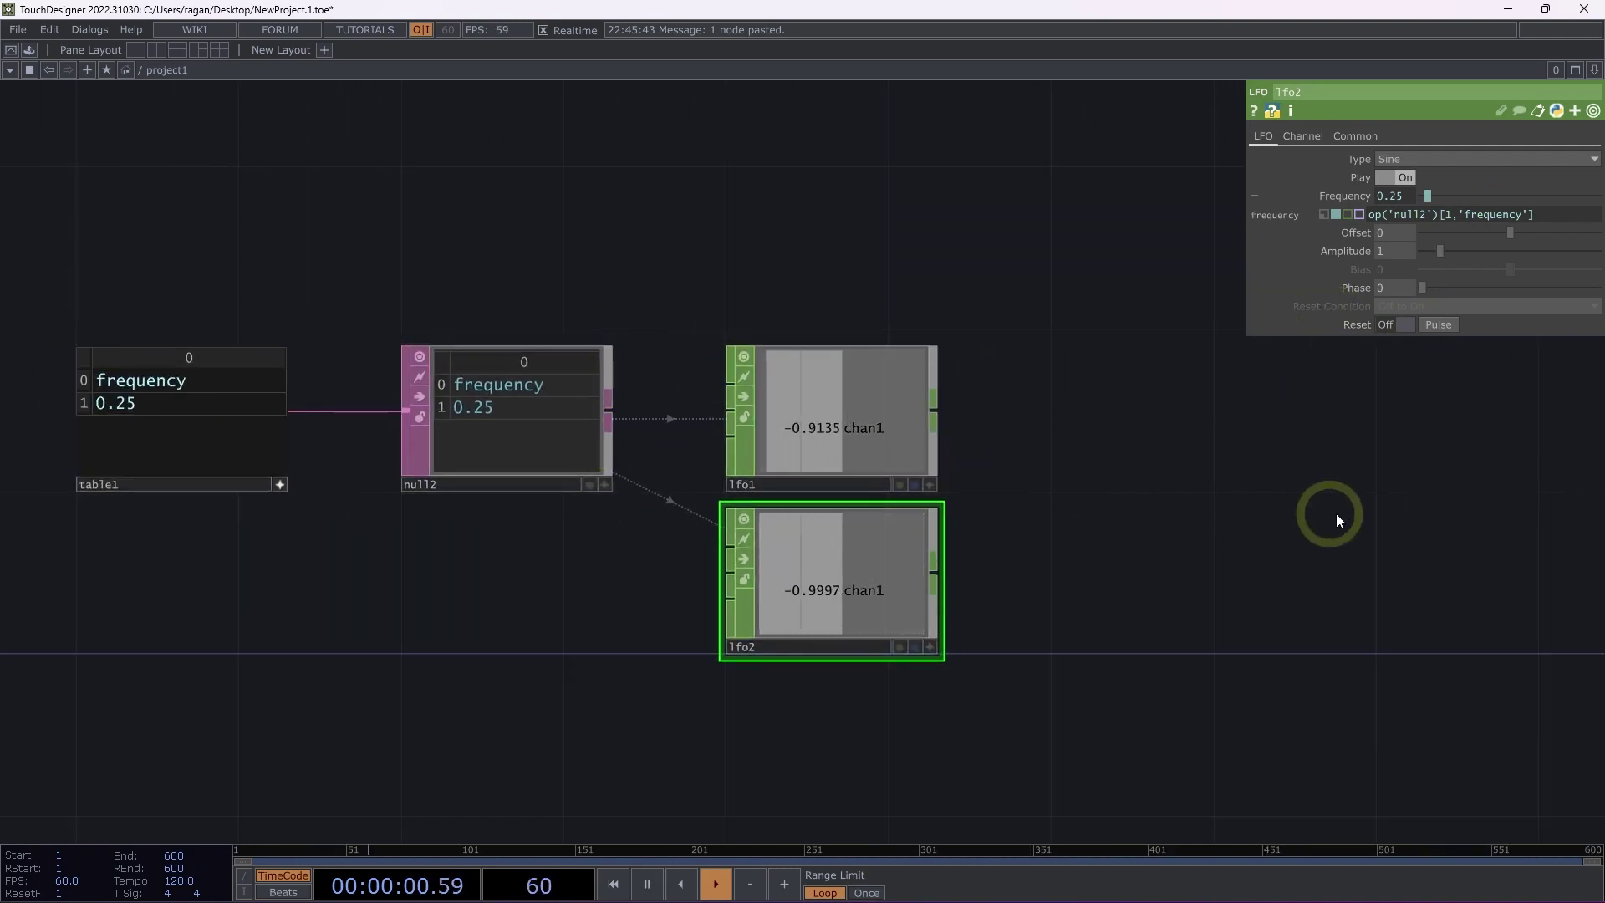
pyautogui.moveTo(1320, 512); pyautogui.dragTo(571, 433)
pyautogui.scroll(2, 590, 414)
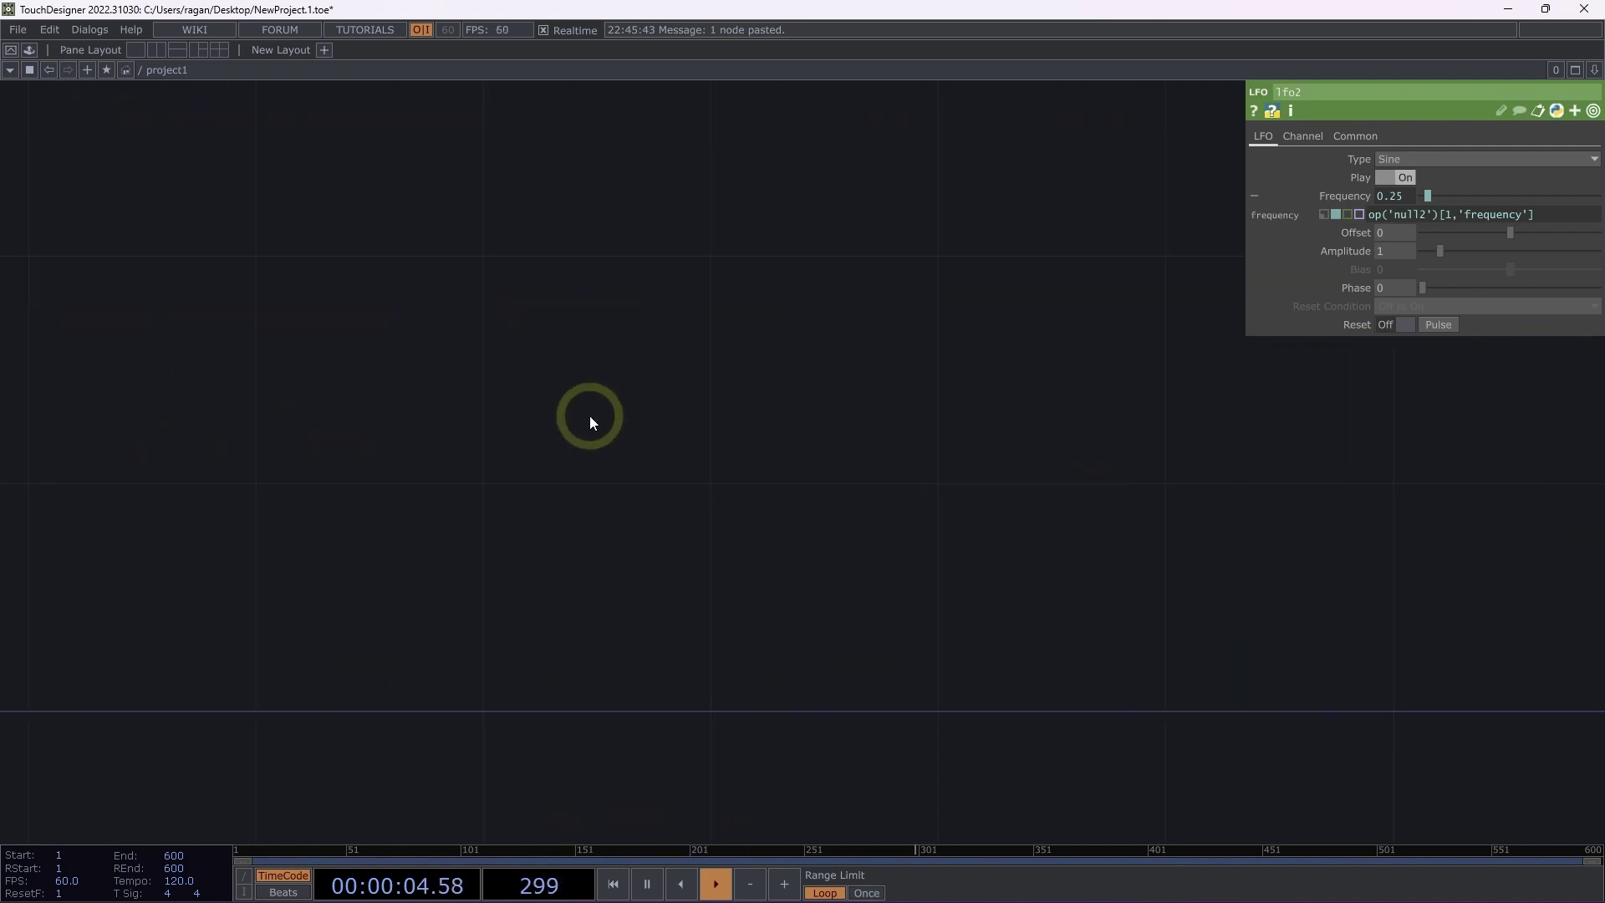
# - Create a Base COMP, base1, in empty network space
pyautogui.press('Tab')
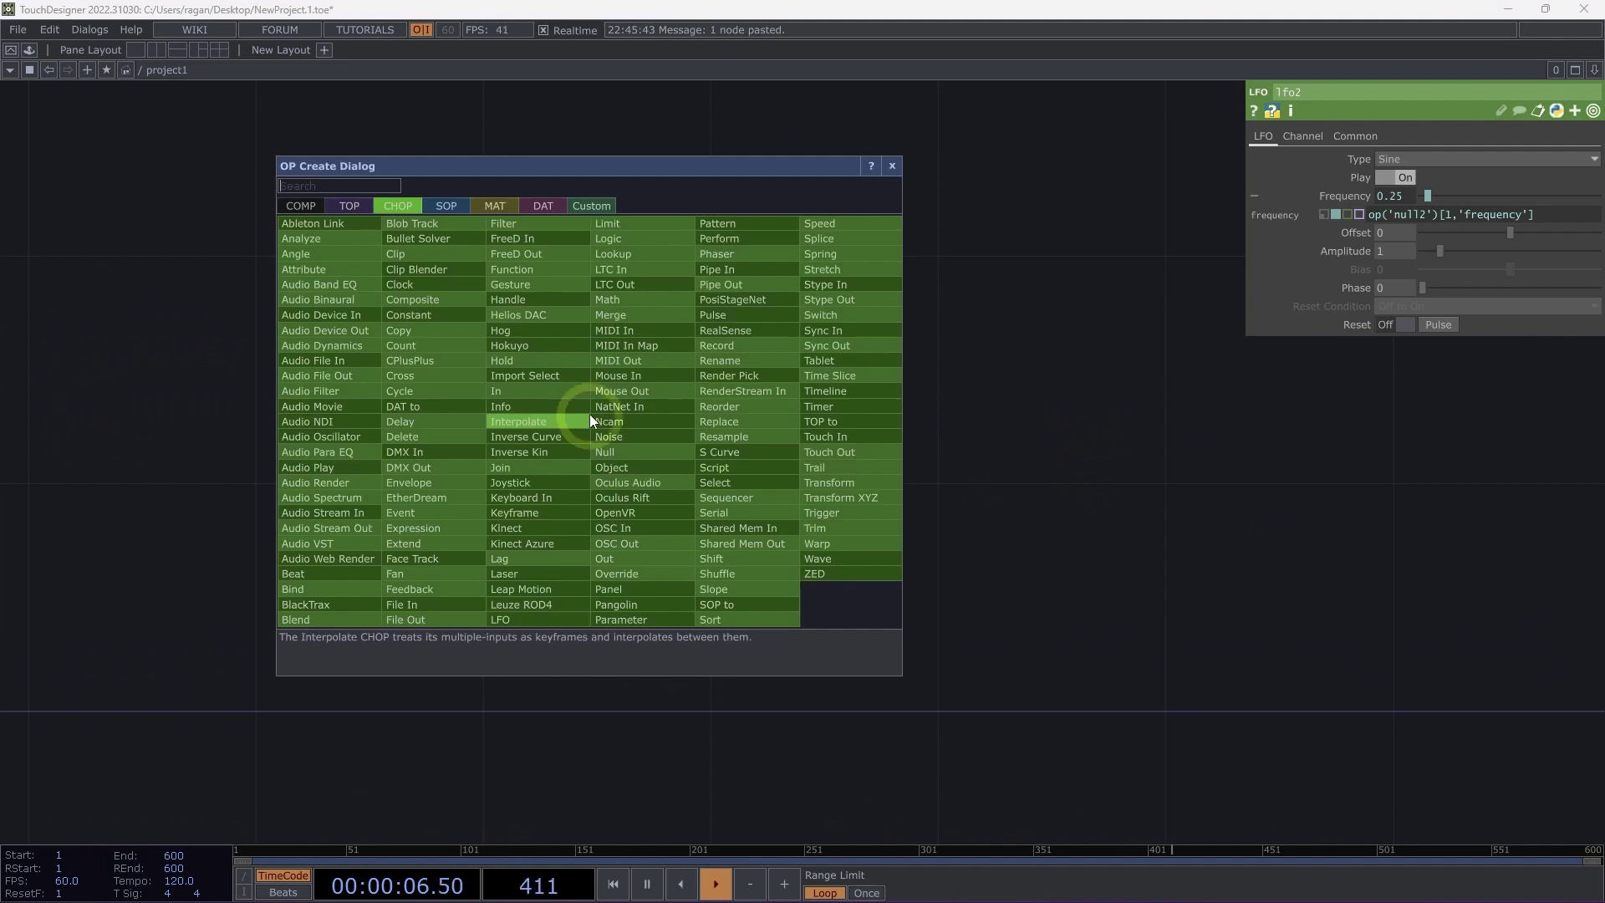
pyautogui.click(301, 205)
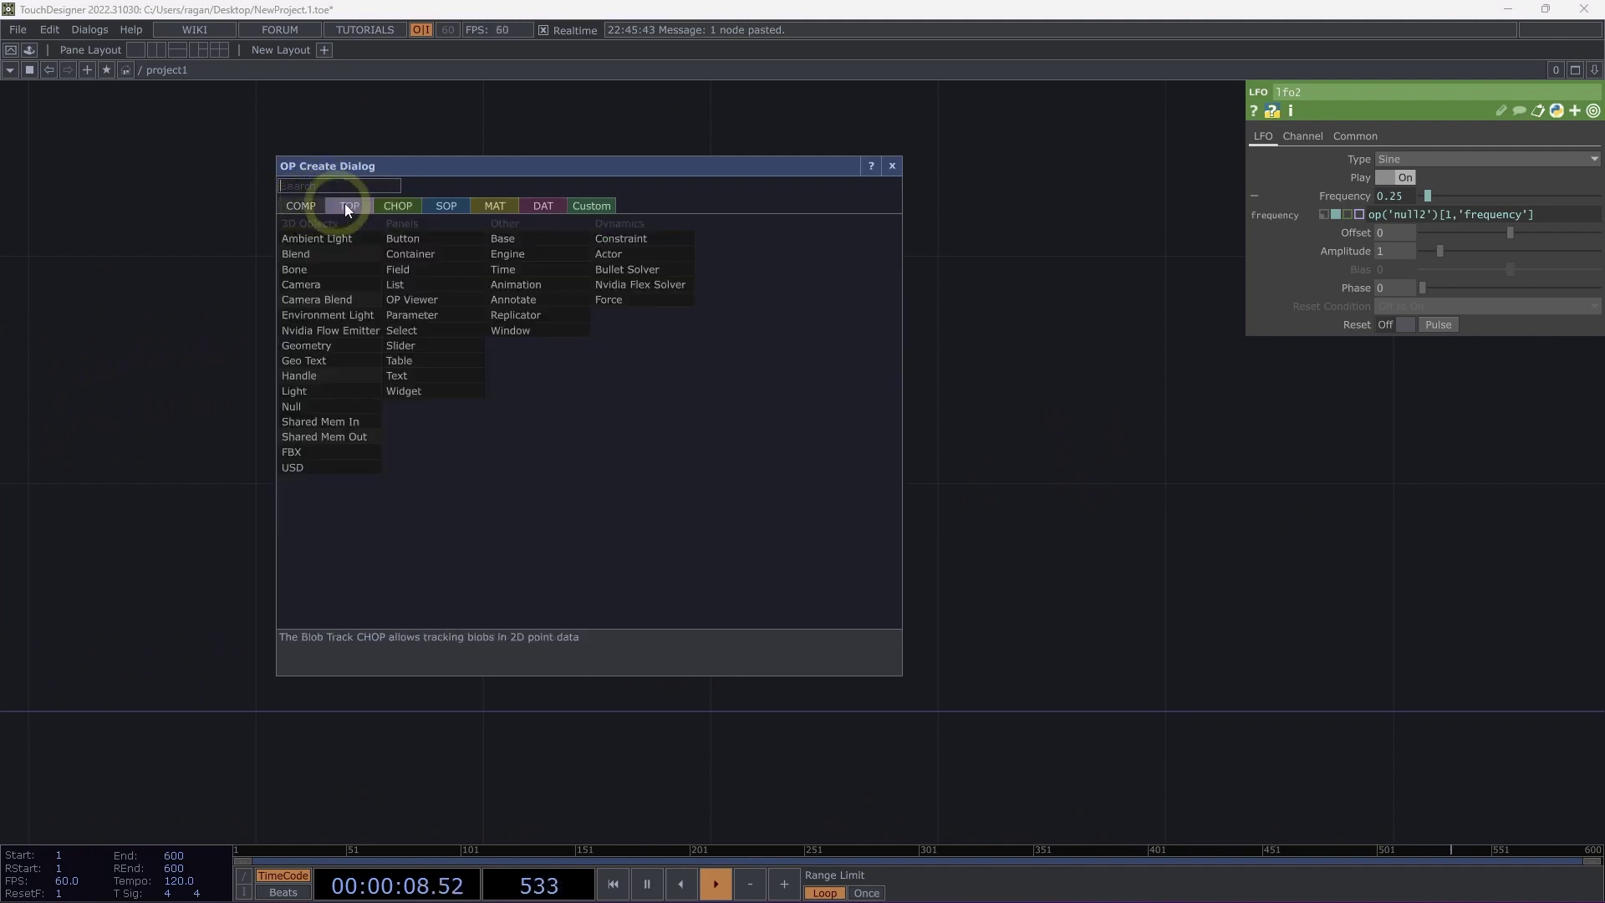
pyautogui.write('b')
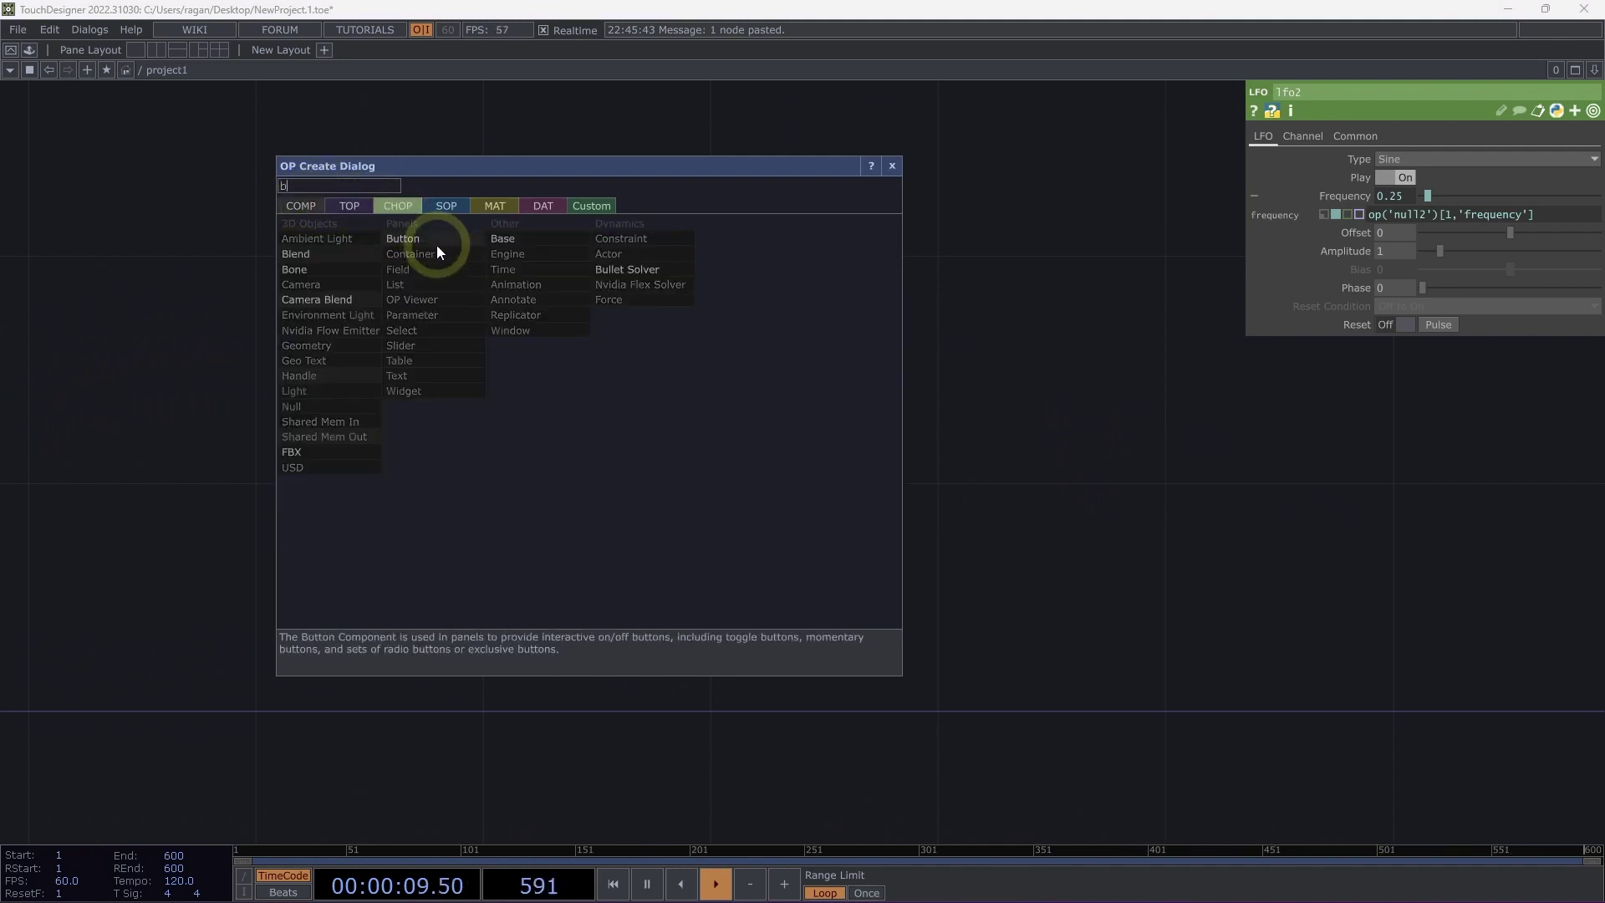
pyautogui.click(506, 240)
pyautogui.click(781, 324)
pyautogui.moveTo(780, 324); pyautogui.dragTo(889, 348)
# - Customize base1 with an RGB parameter 'My Color' and view its Custom page
pyautogui.rightClick(890, 347)
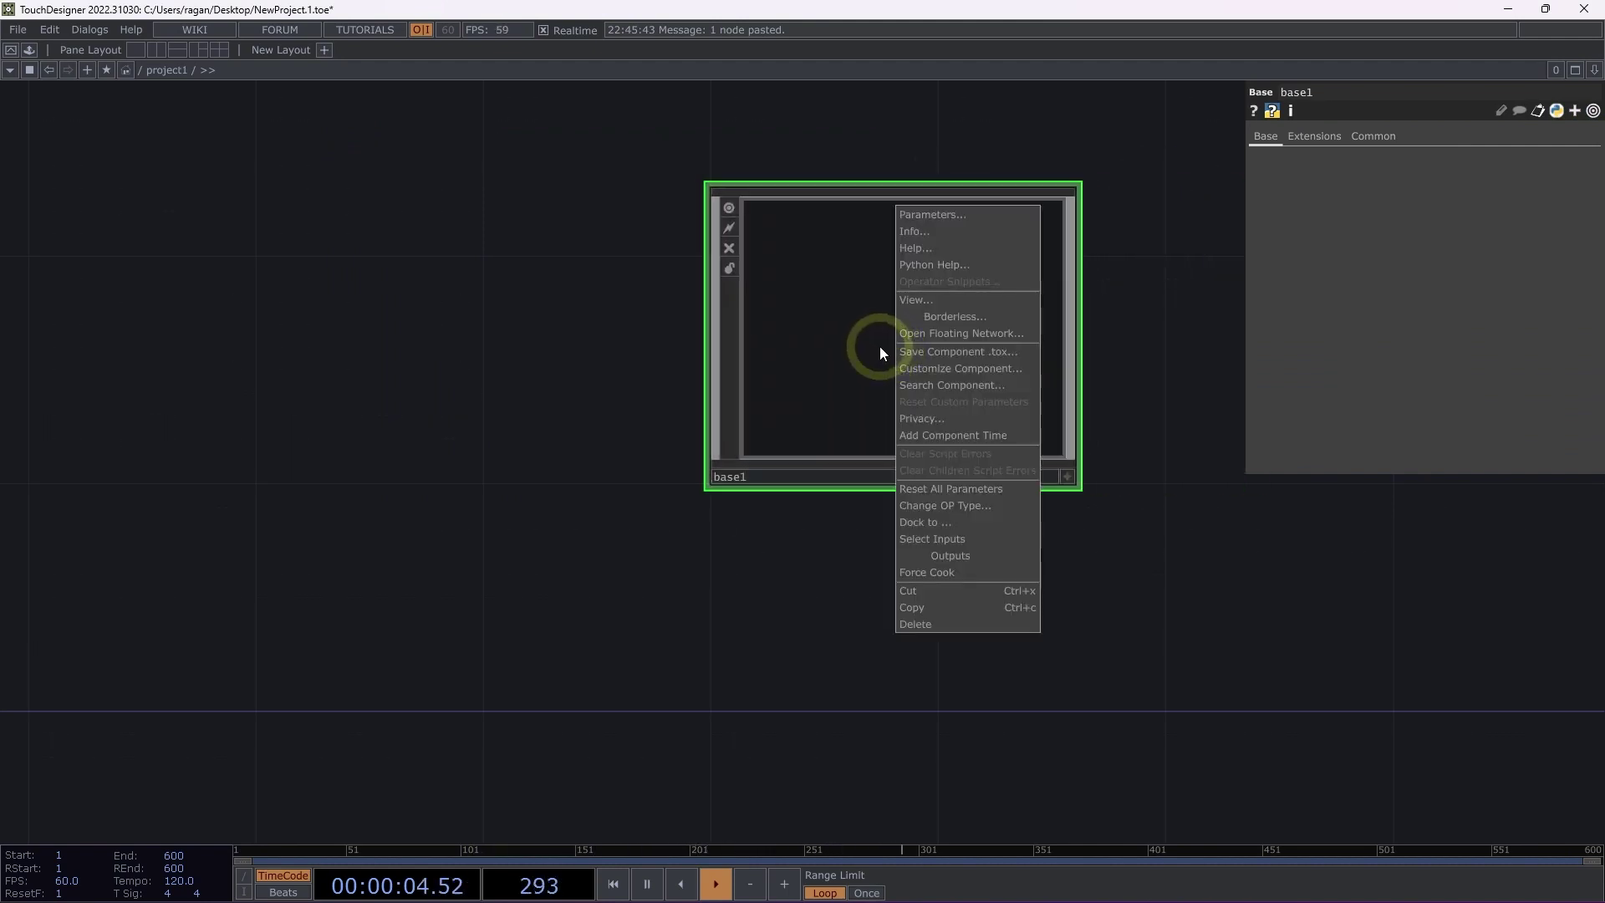
pyautogui.click(942, 369)
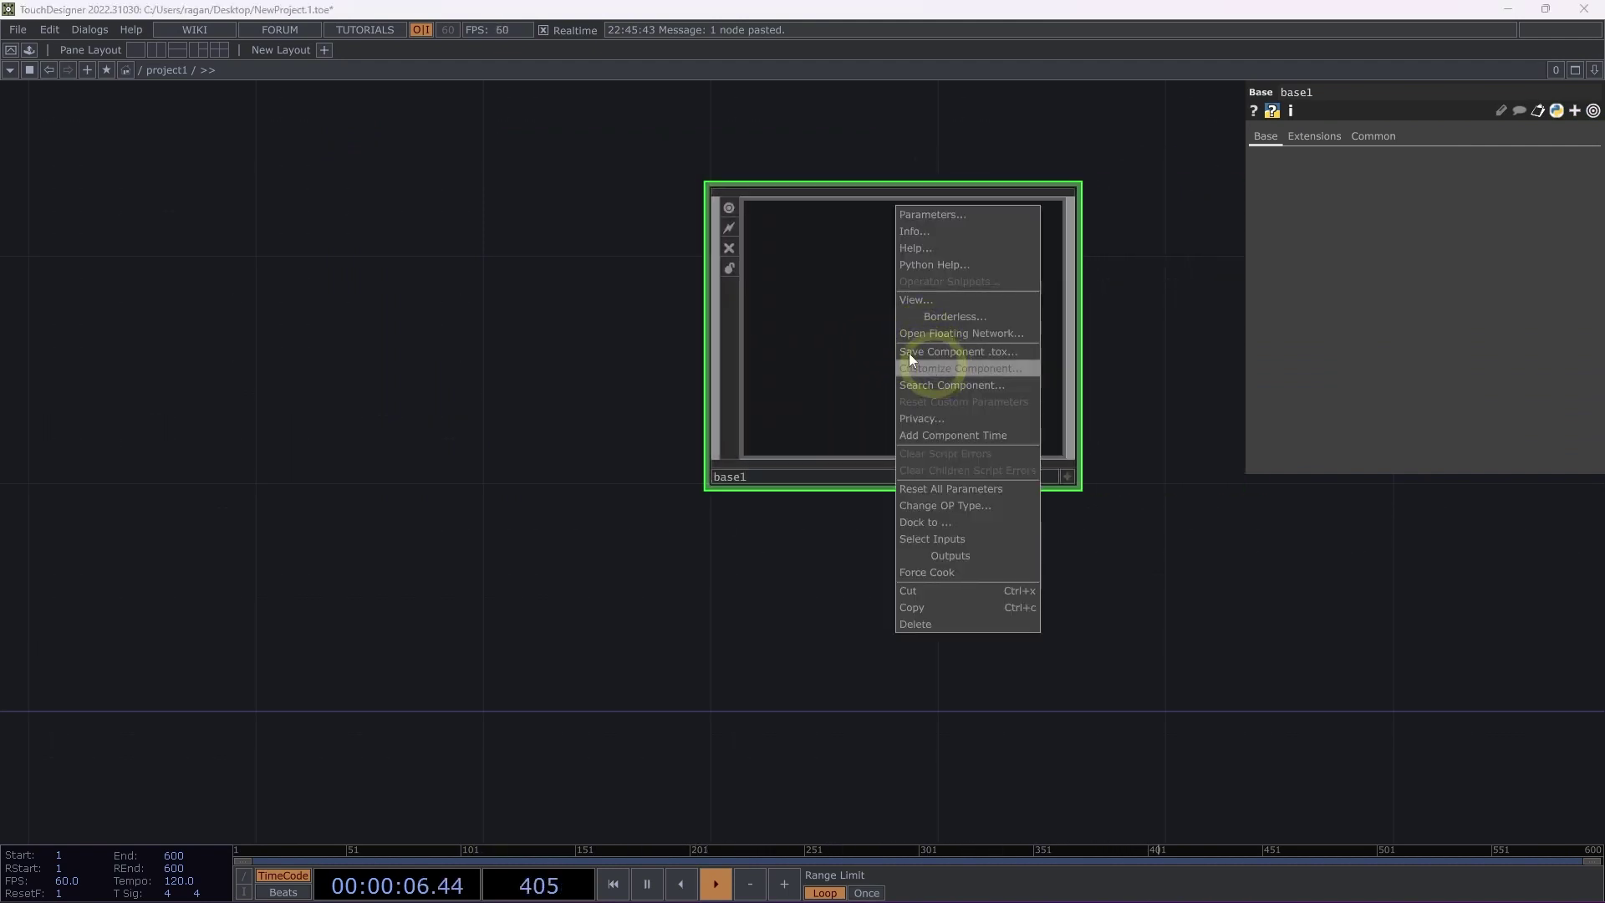
pyautogui.click(880, 161)
pyautogui.write('My Color')
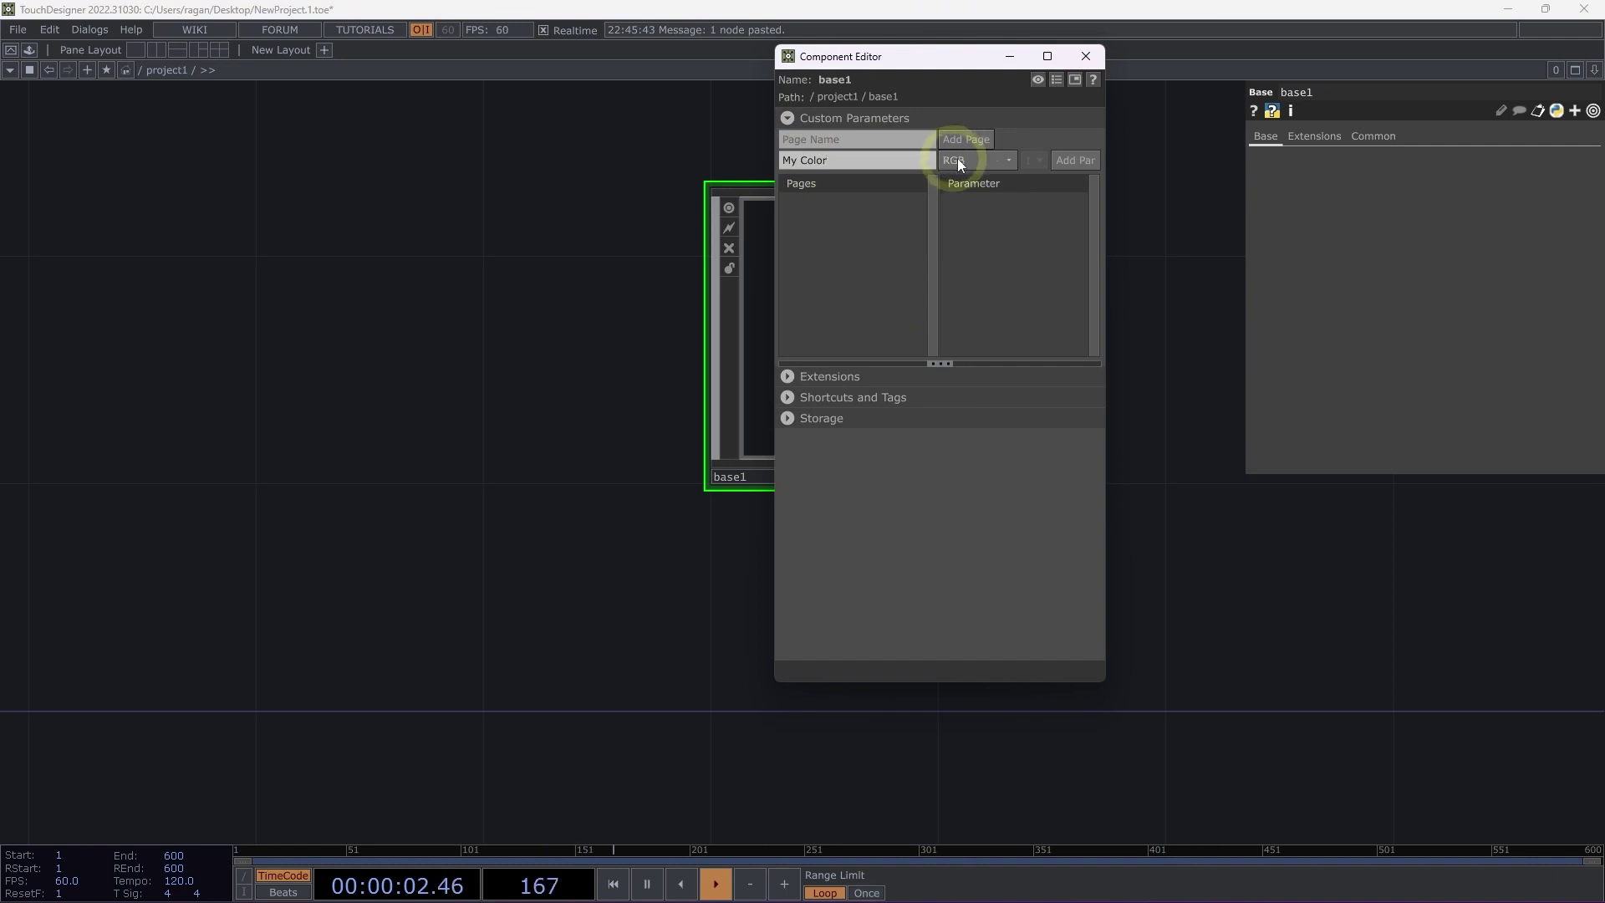
pyautogui.click(1076, 160)
pyautogui.click(1086, 56)
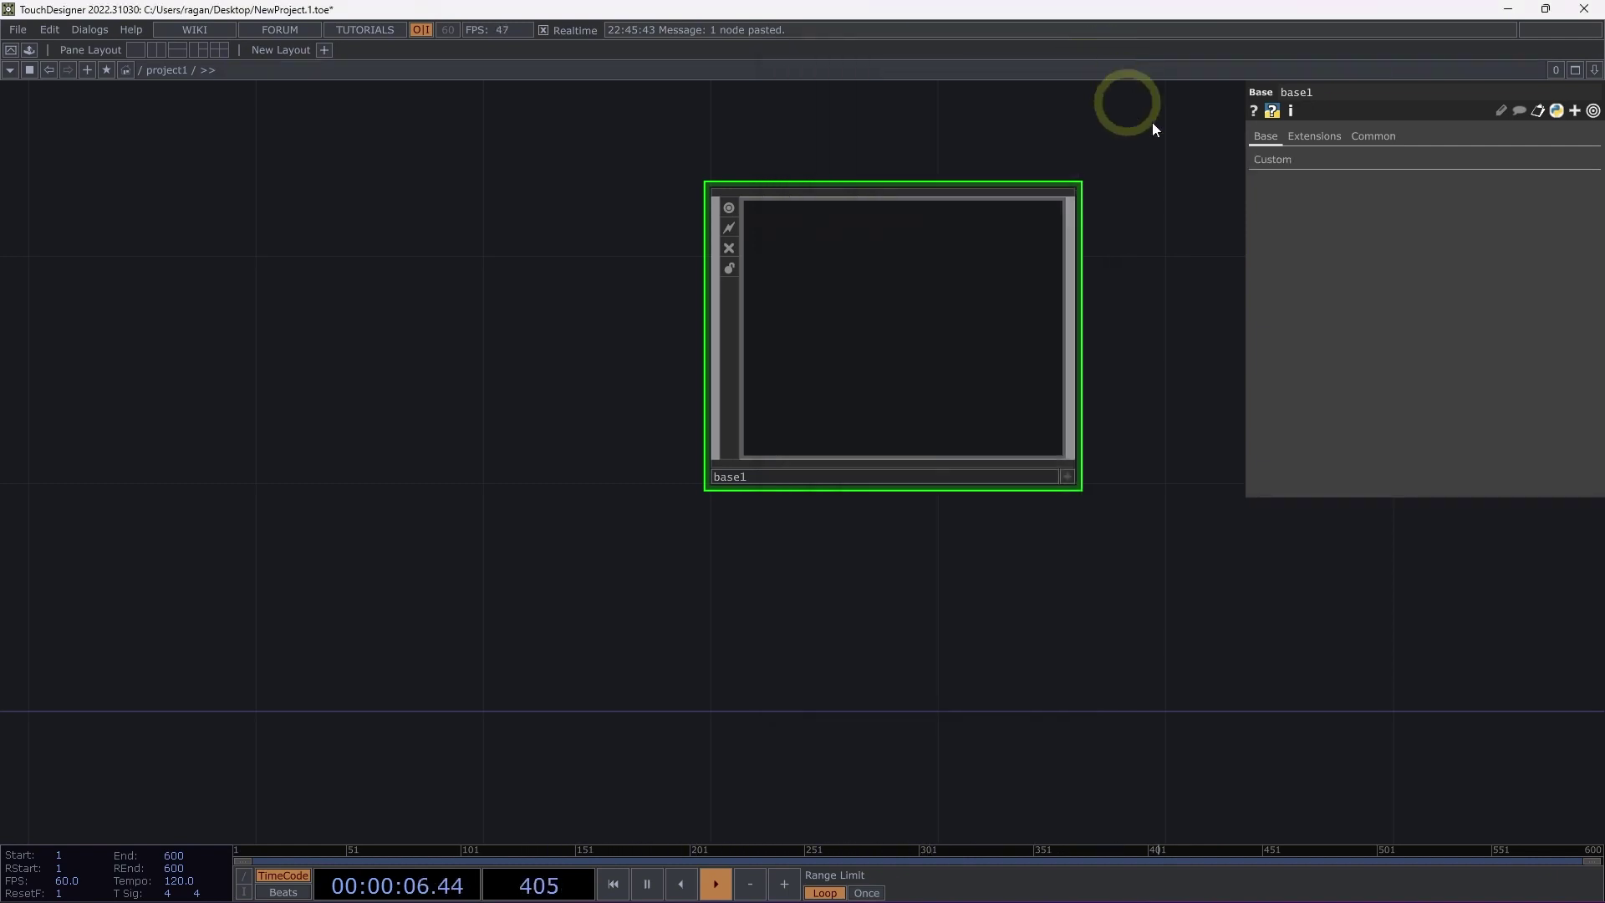
pyautogui.click(1275, 159)
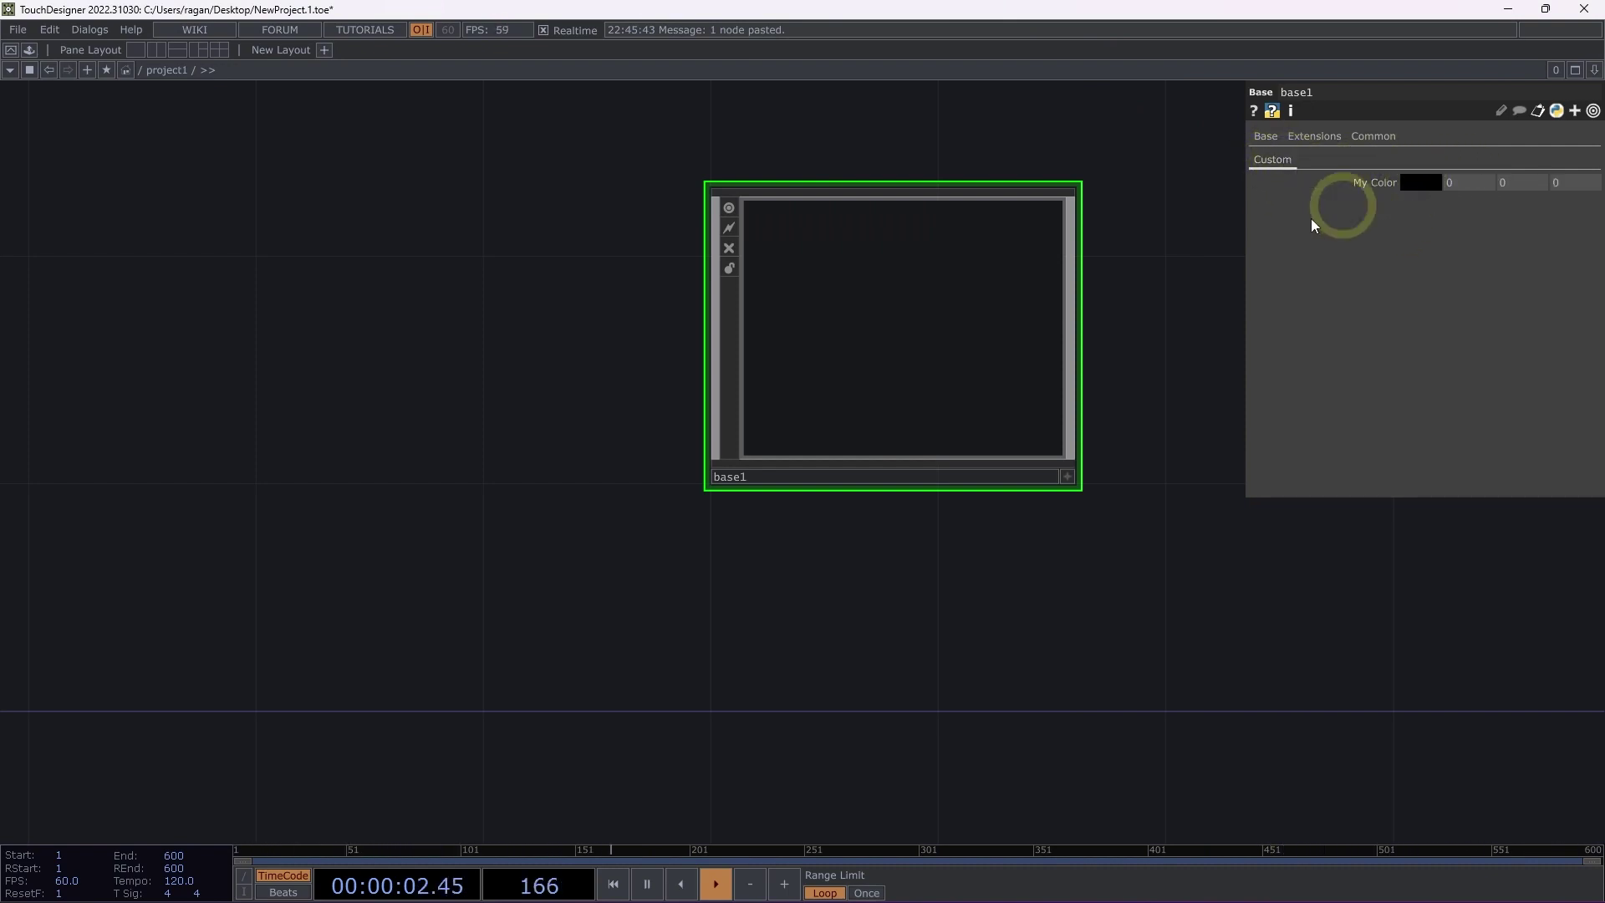
# - Create a white Constant TOP, constant2
pyautogui.doubleClick(351, 394)
pyautogui.write('con')
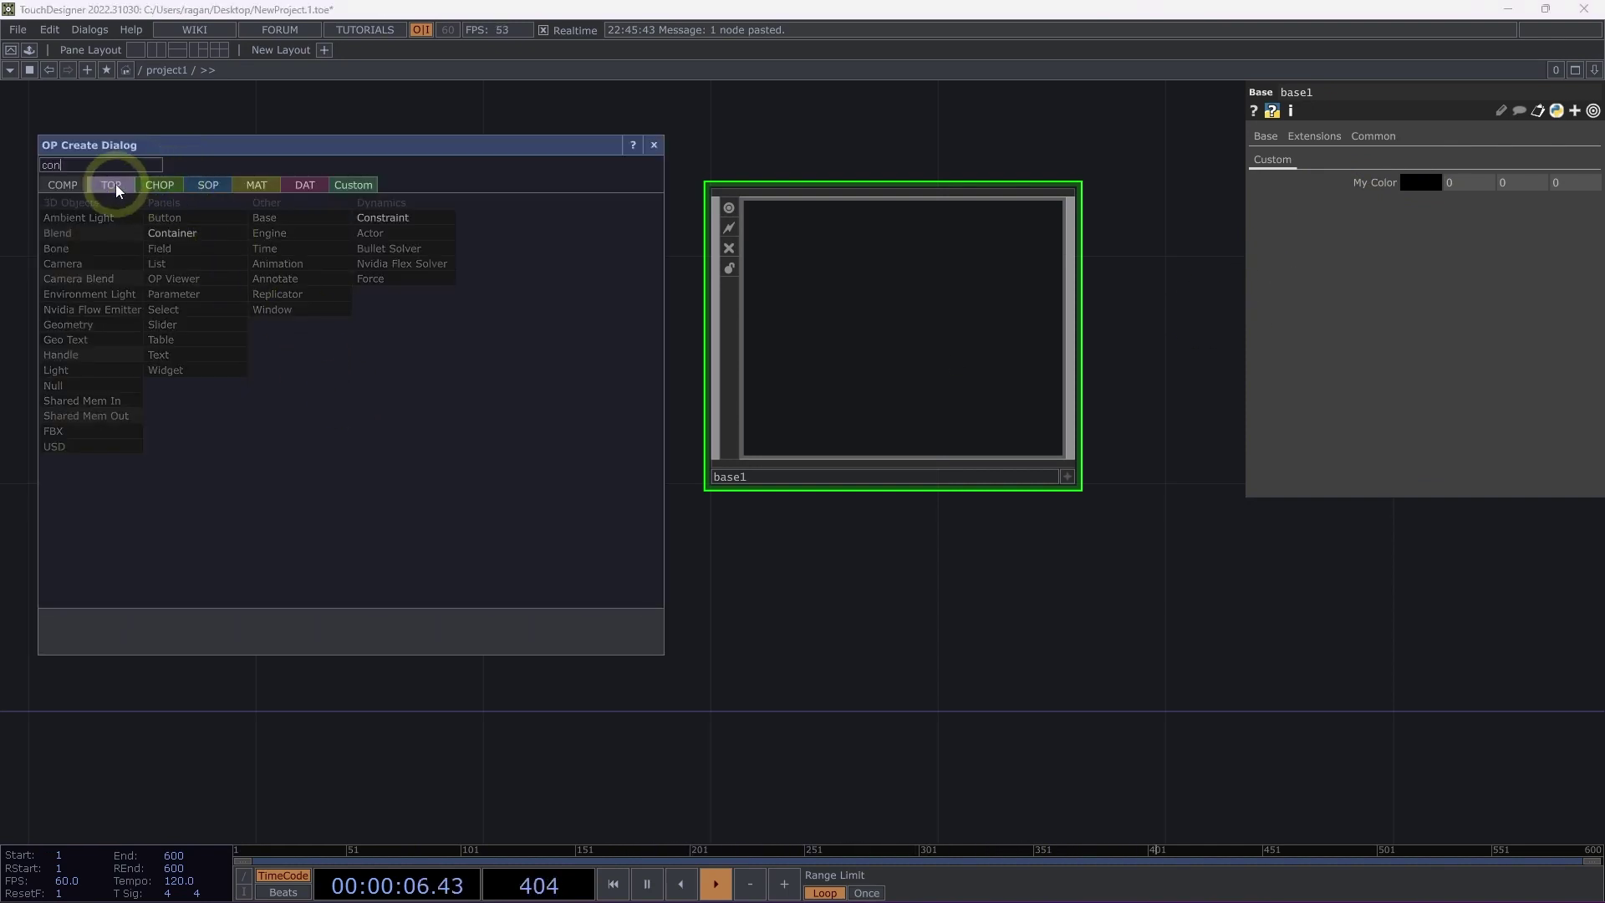
pyautogui.click(115, 184)
pyautogui.click(95, 388)
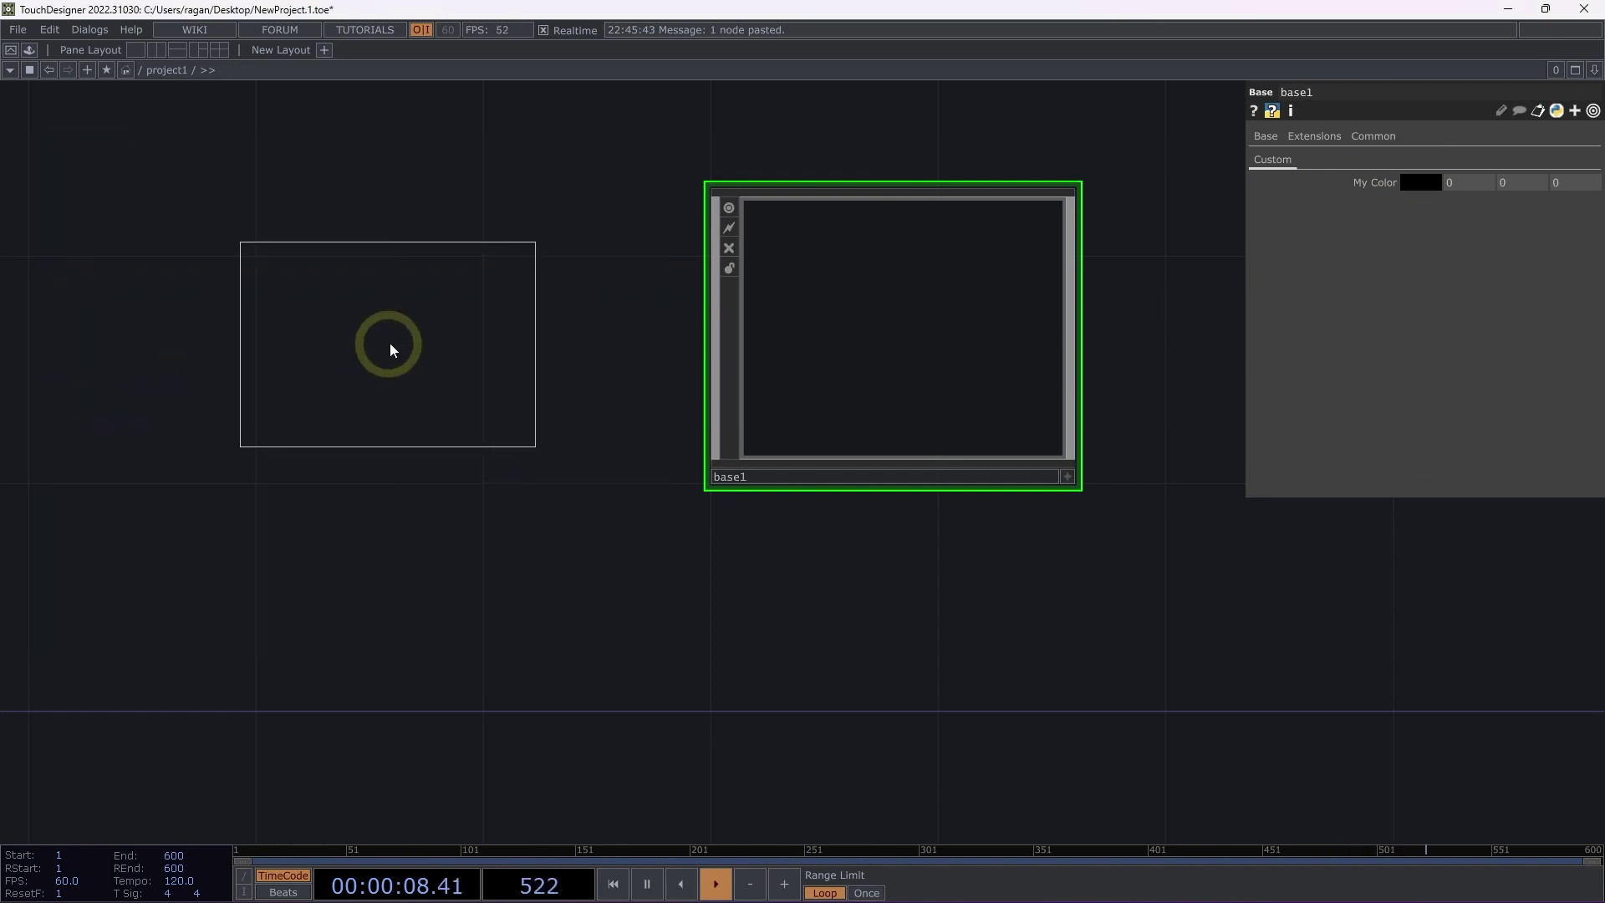
pyautogui.click(388, 343)
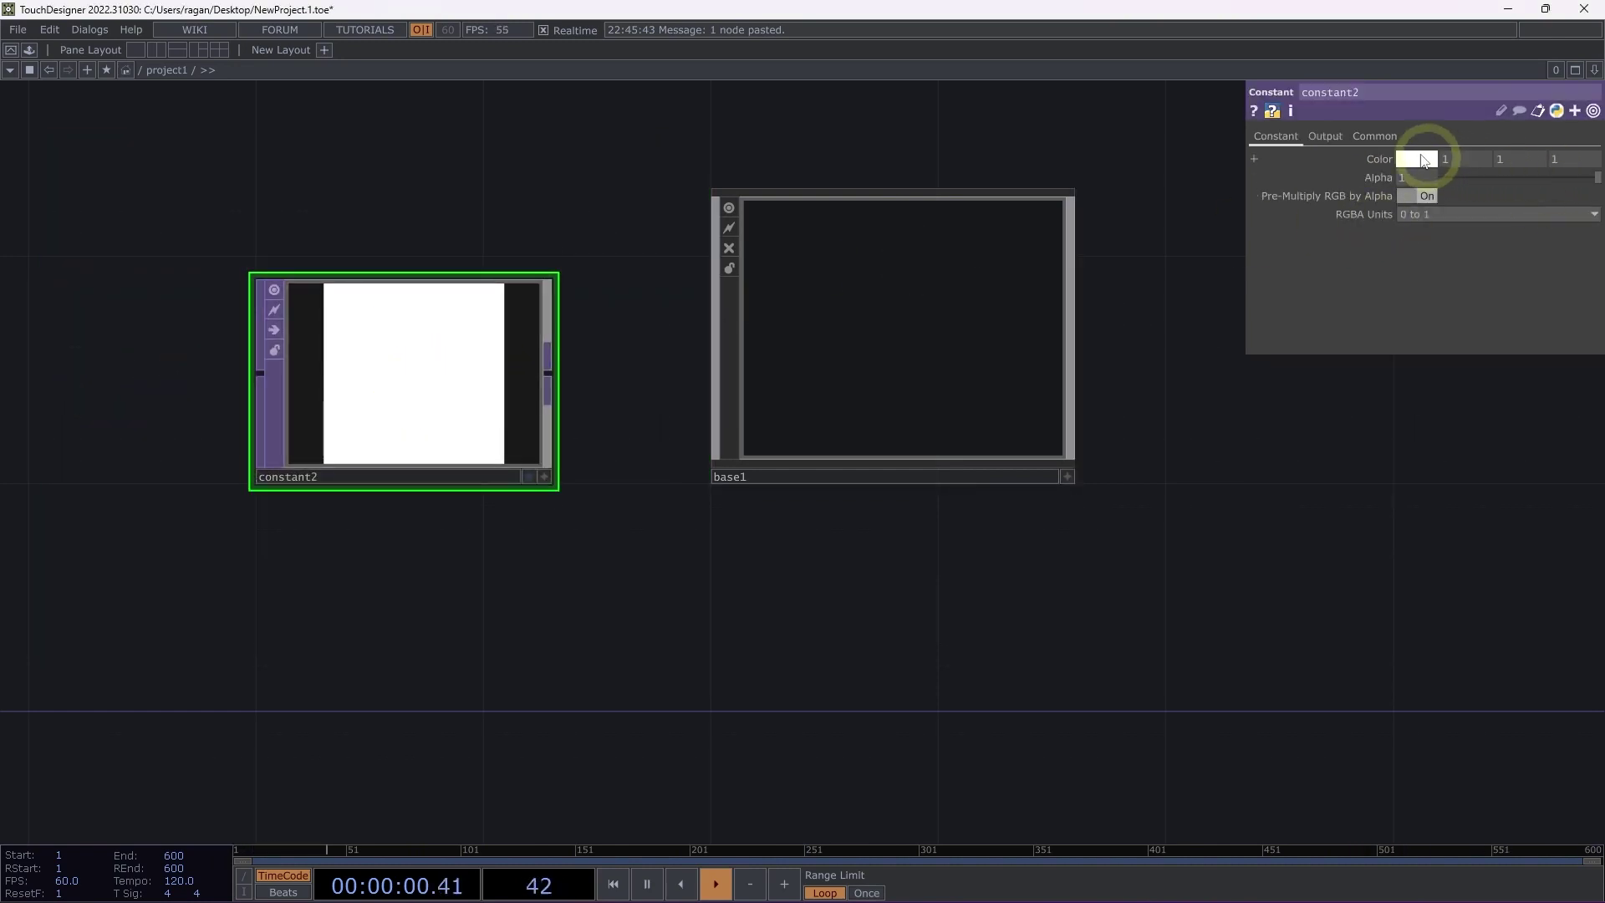
# - Bind base1's My Color to constant2's Color via op('constant2').par.colorr/g/b
pyautogui.click(1377, 158)
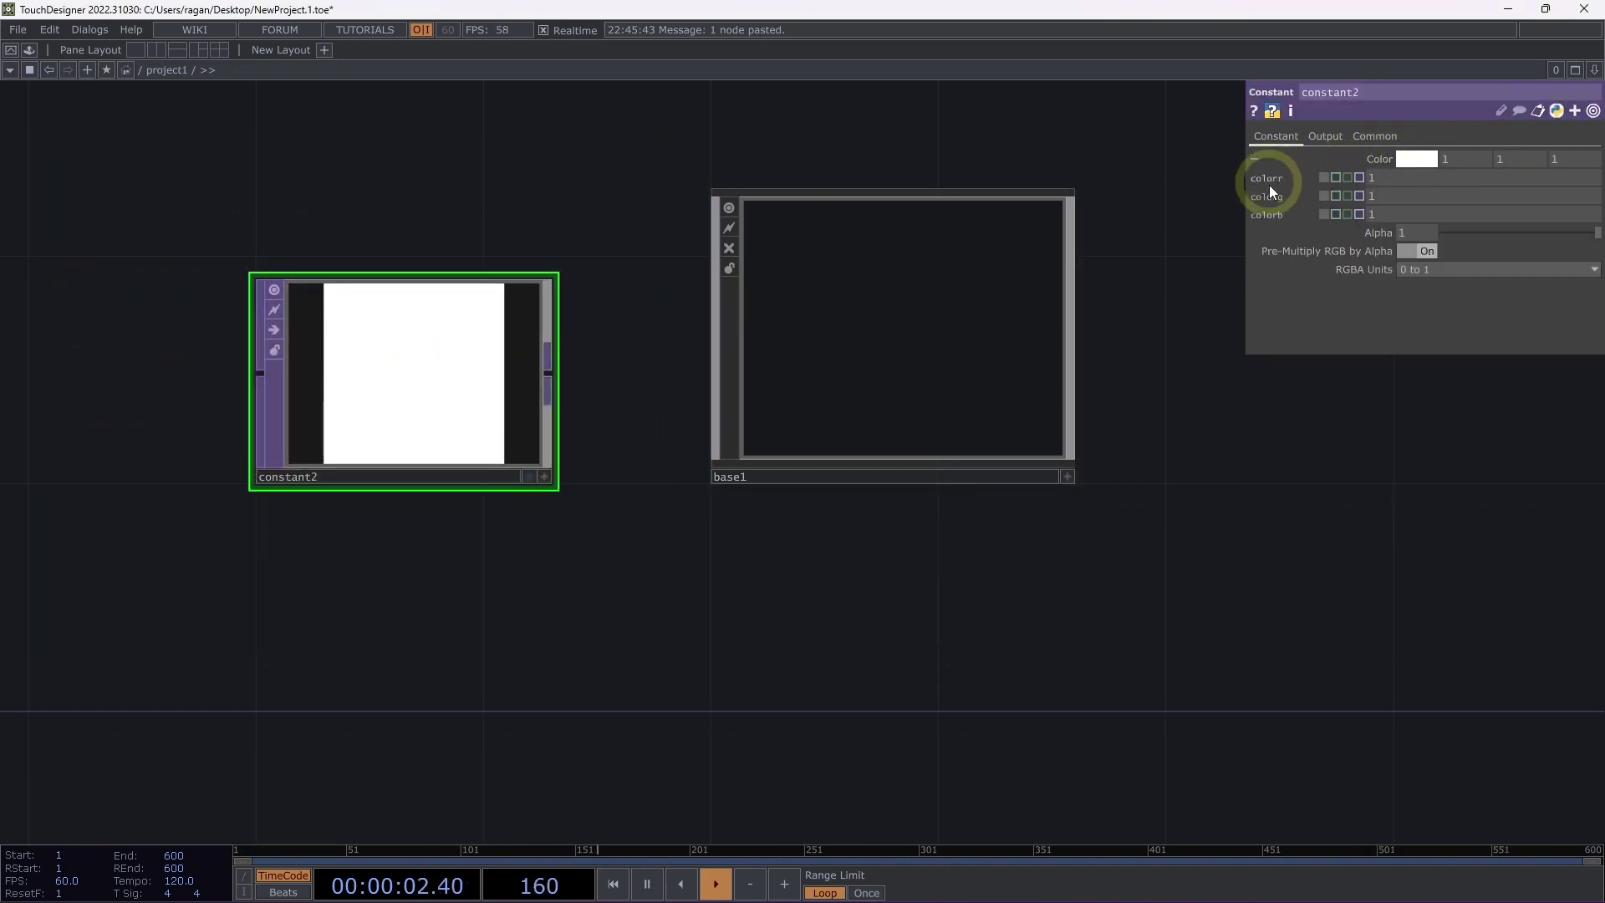
pyautogui.click(1380, 157)
pyautogui.click(995, 246)
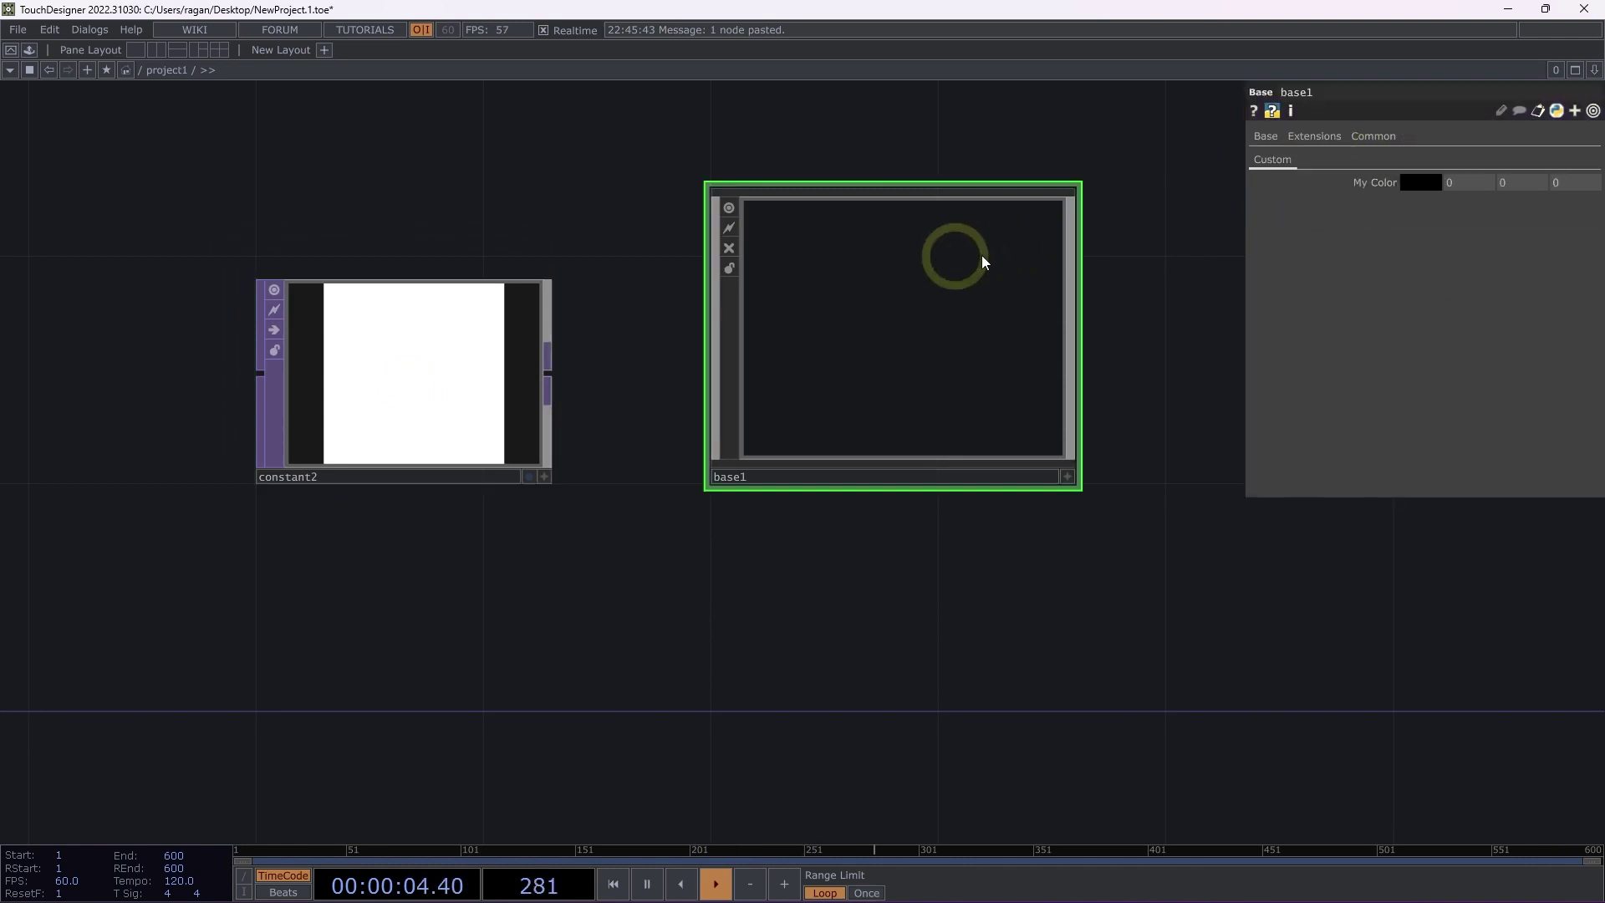
pyautogui.click(1371, 183)
pyautogui.click(1375, 181)
pyautogui.click(376, 346)
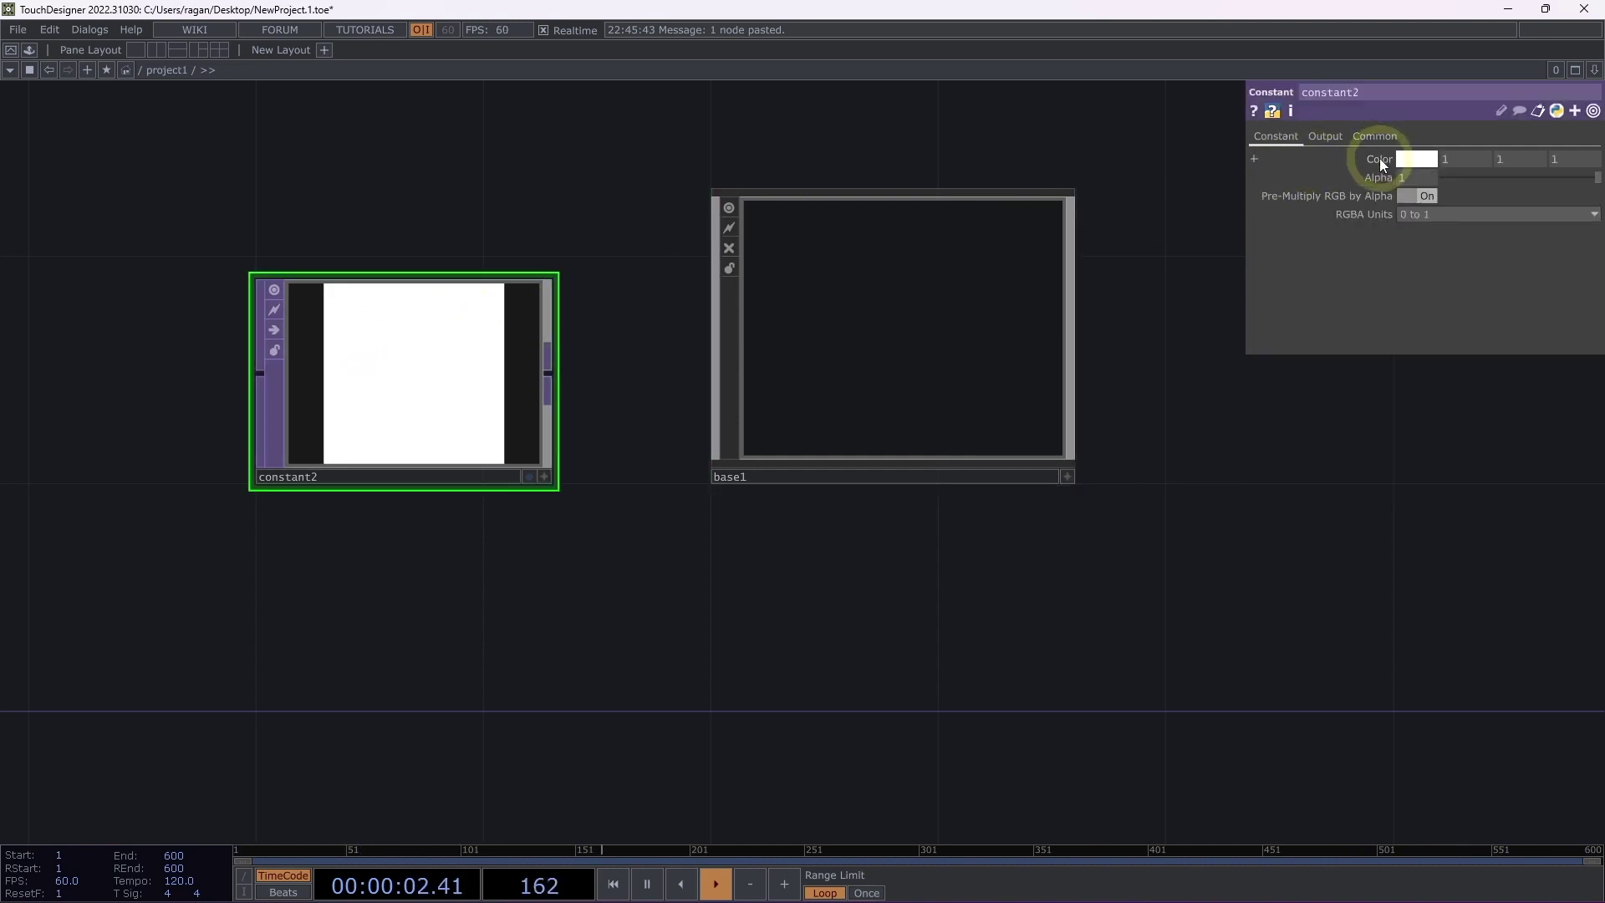
pyautogui.click(940, 264)
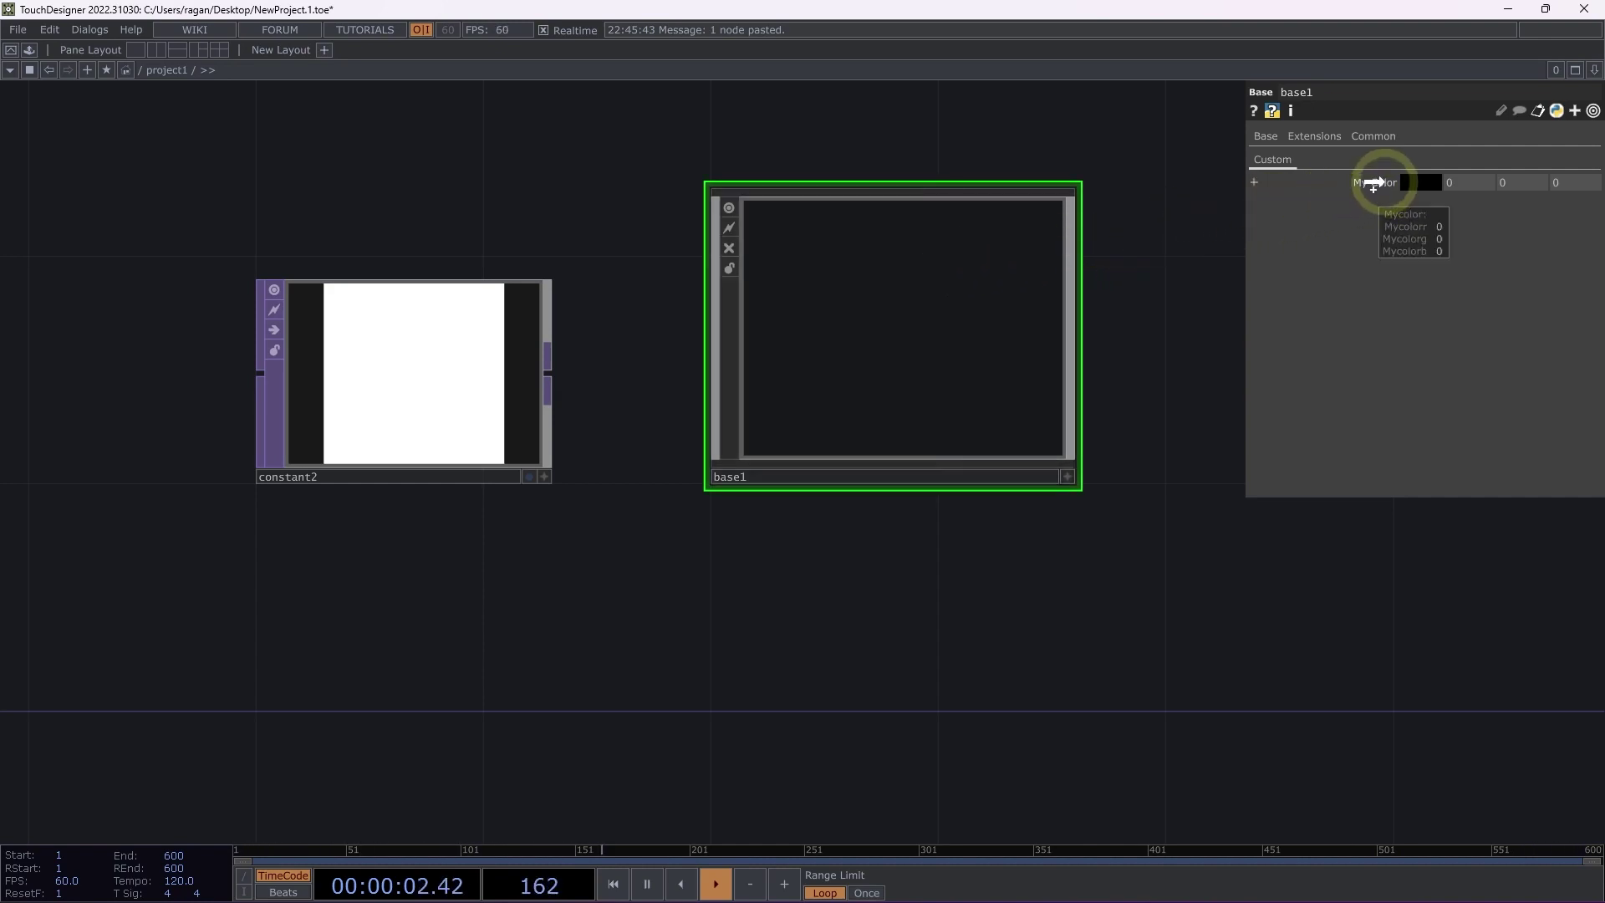
pyautogui.moveTo(1374, 182); pyautogui.dragTo(1379, 184)
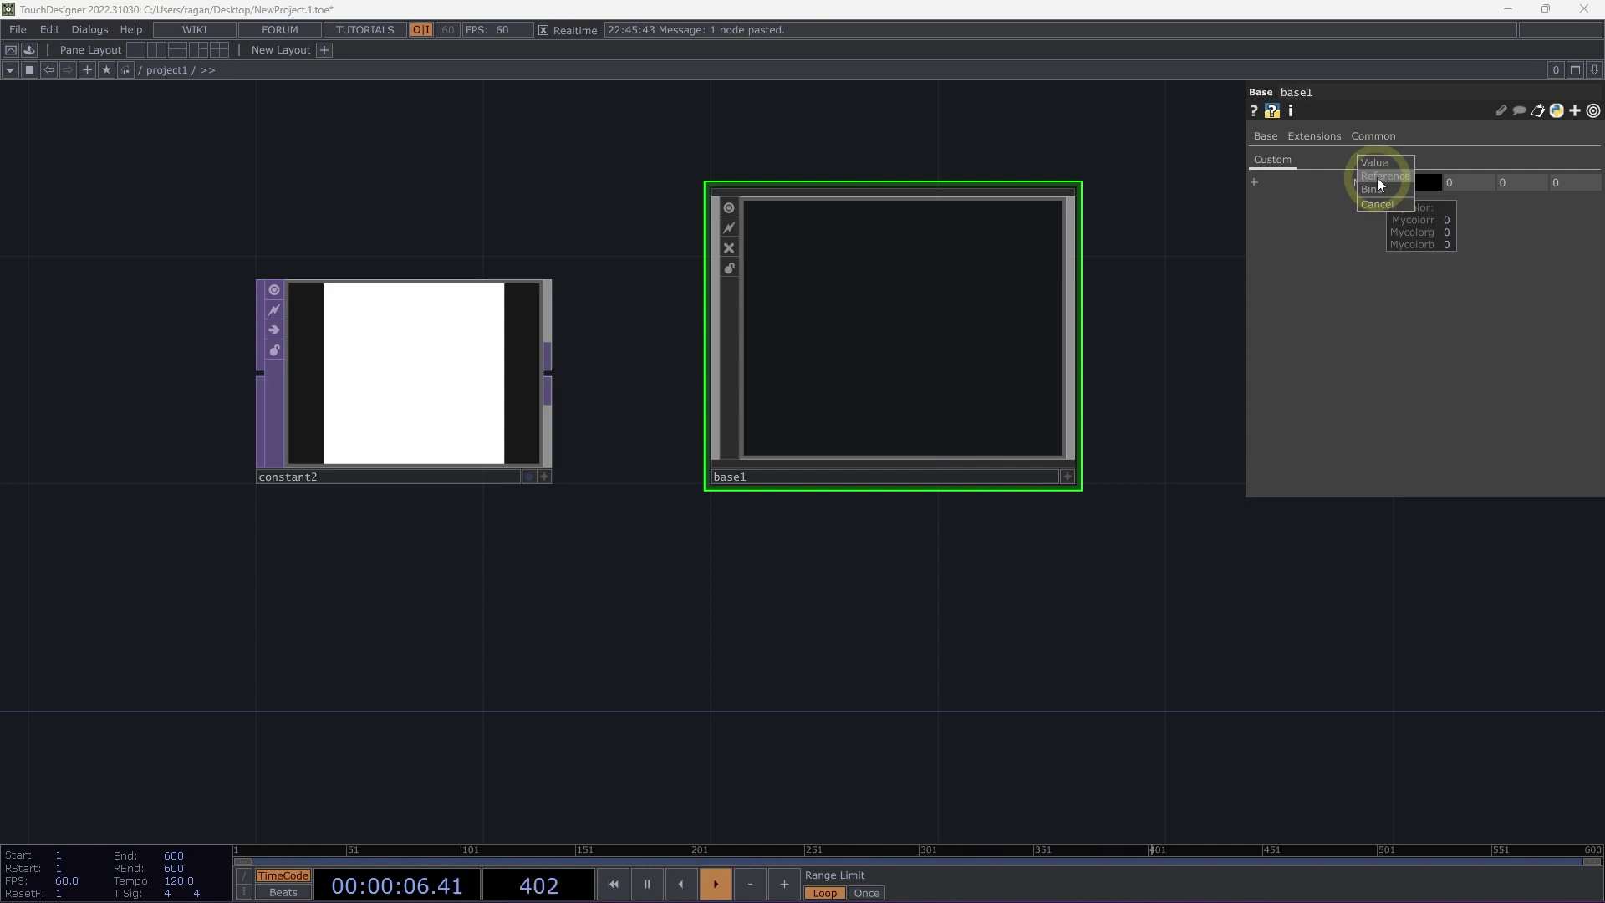
pyautogui.click(1377, 187)
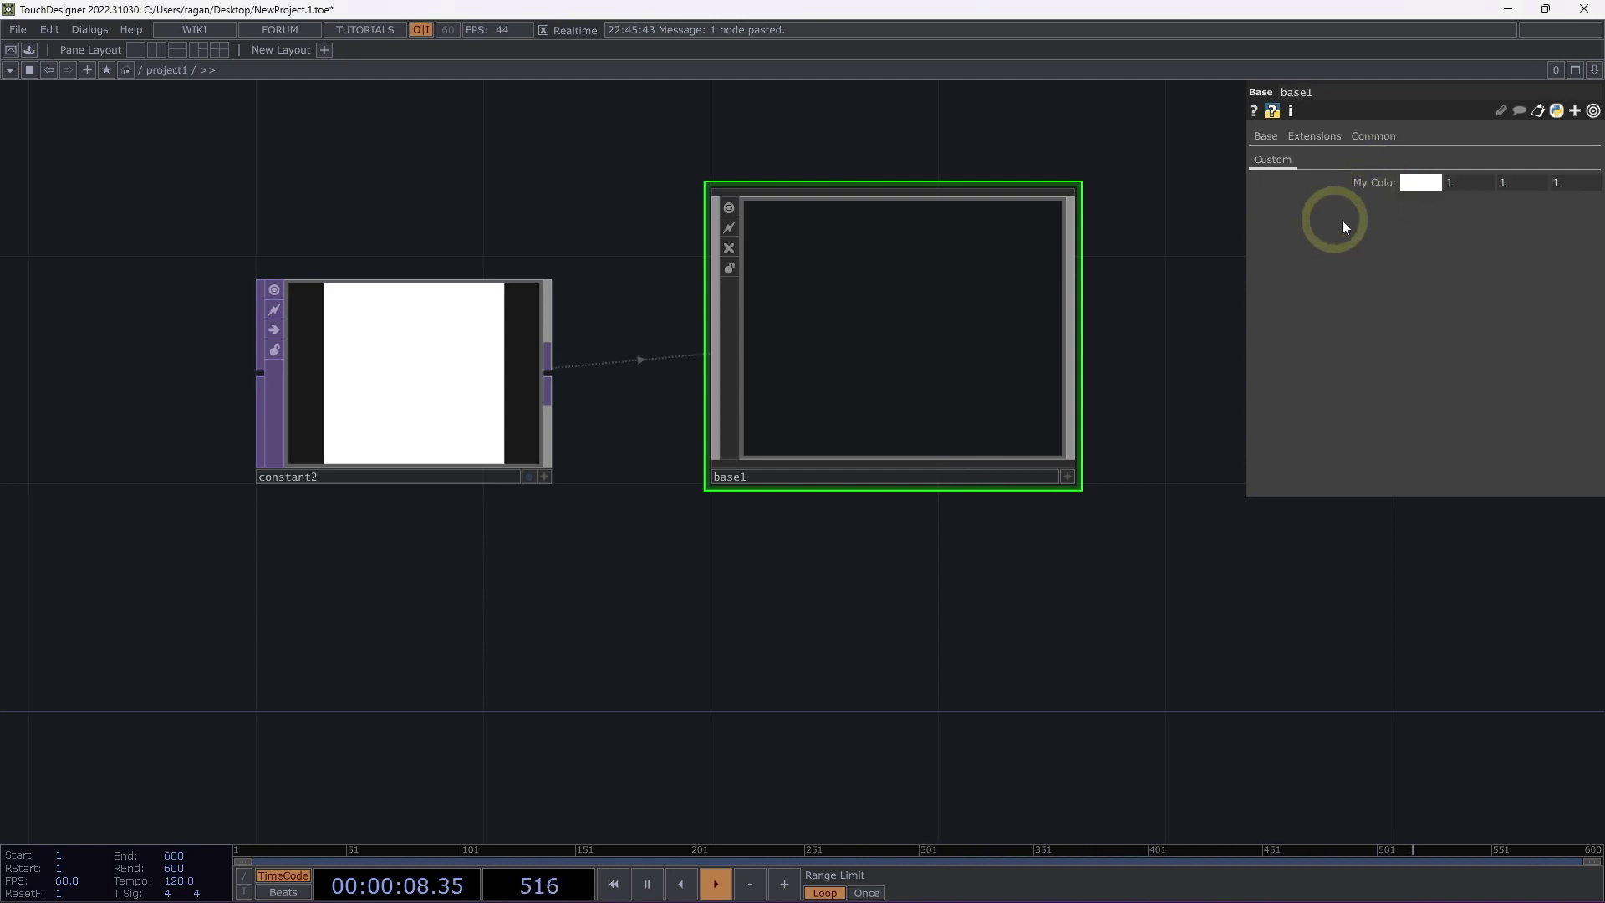
pyautogui.click(1366, 183)
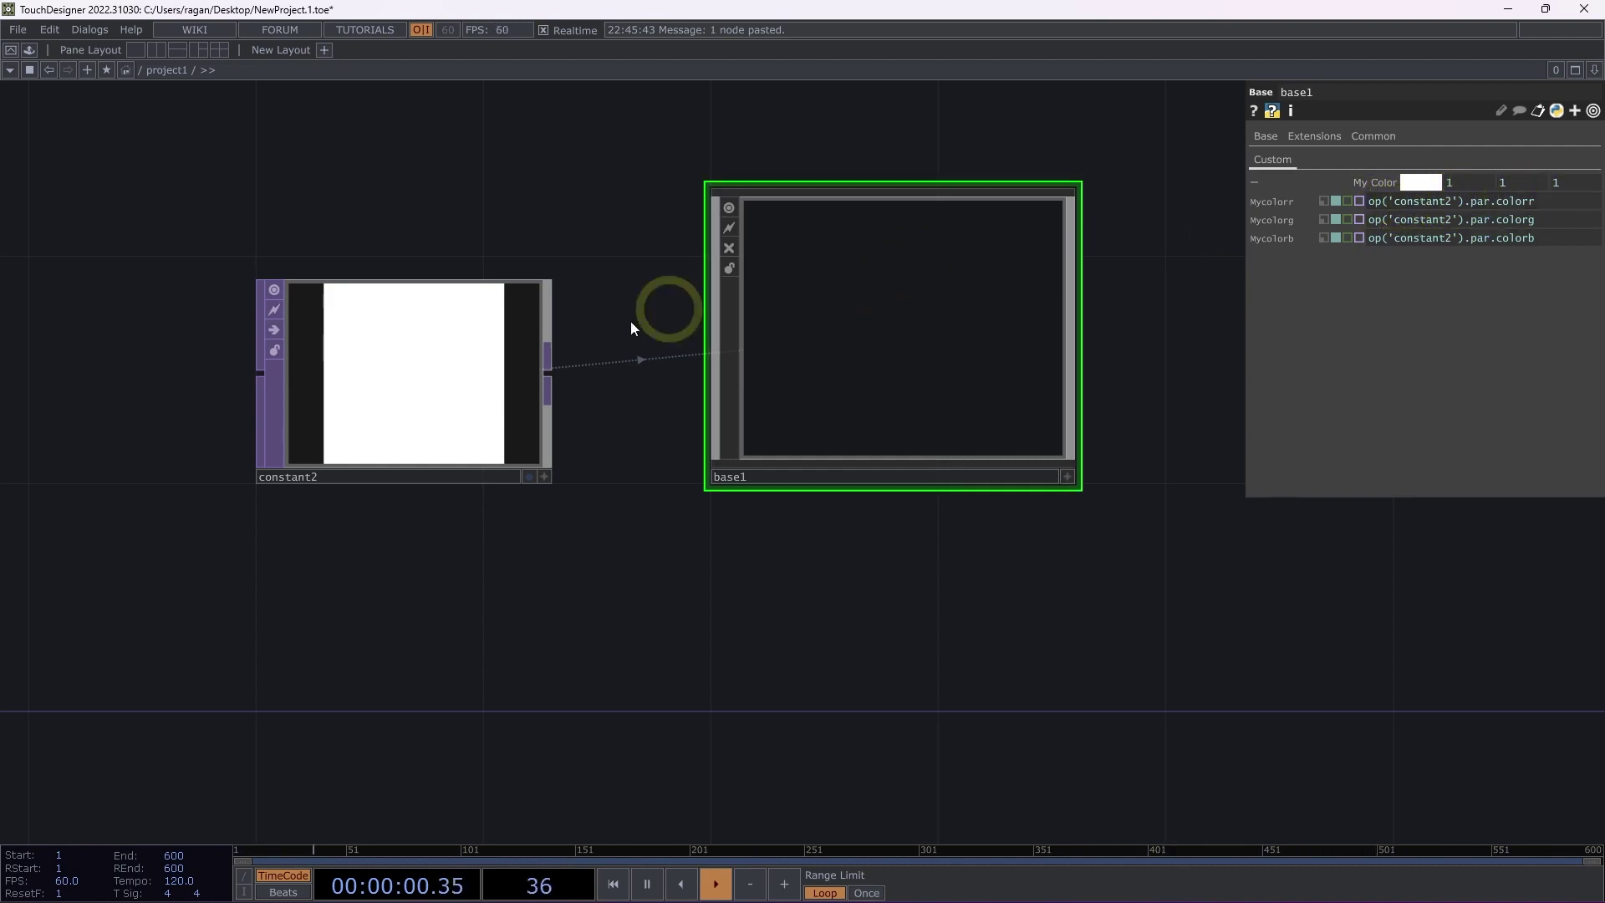
# - Change constant2's Color to orange and watch base1's My Color follow
pyautogui.click(468, 356)
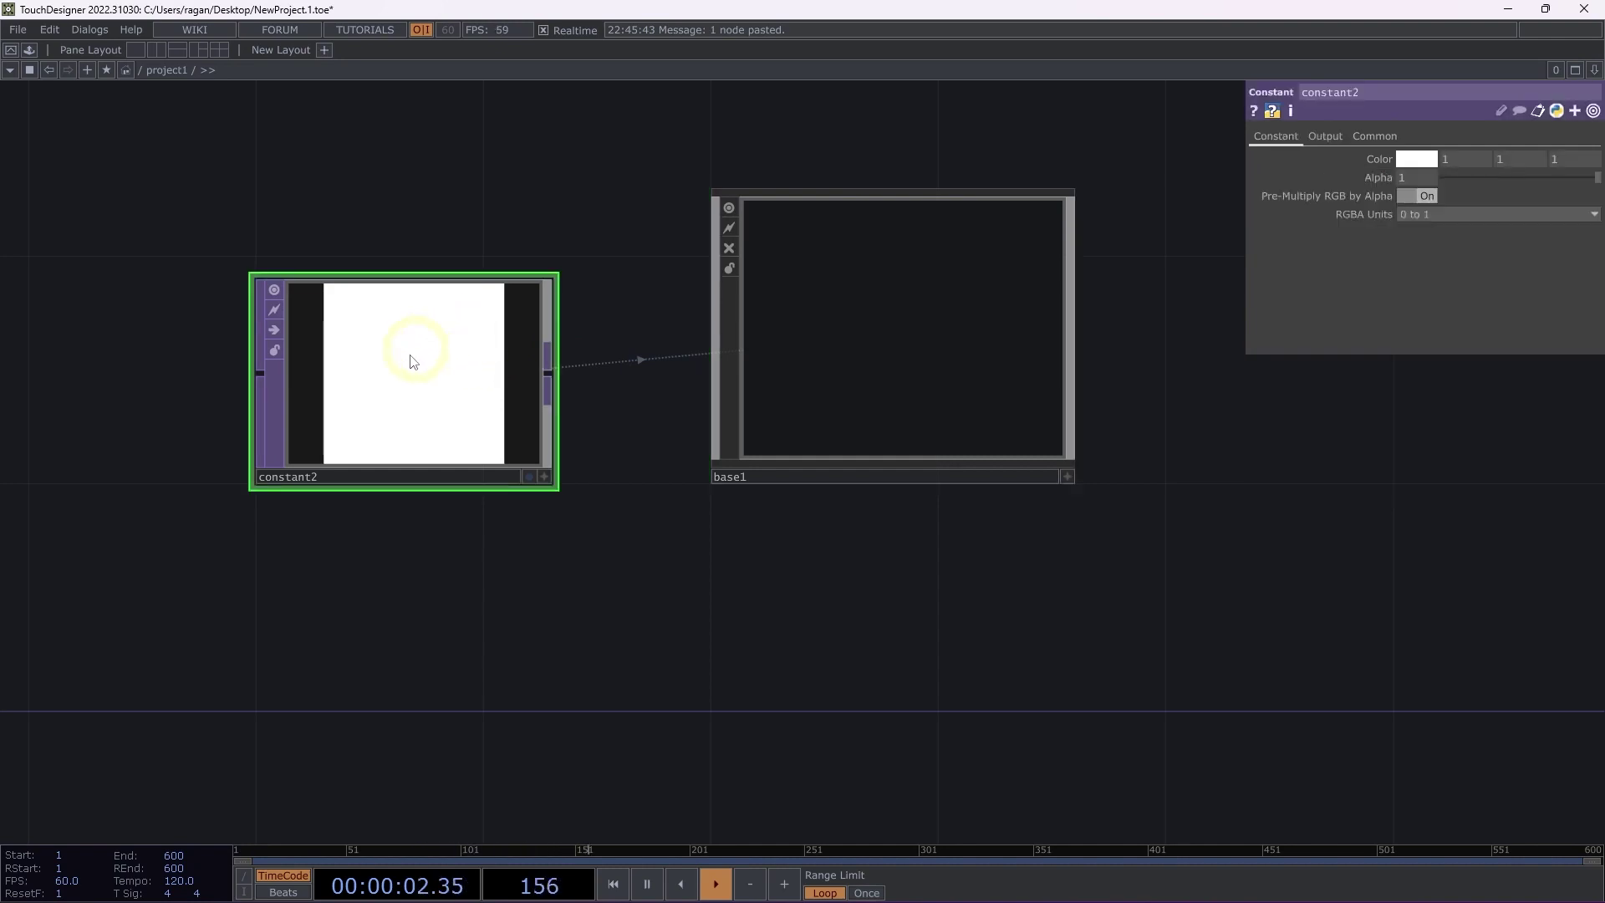
pyautogui.click(1383, 161)
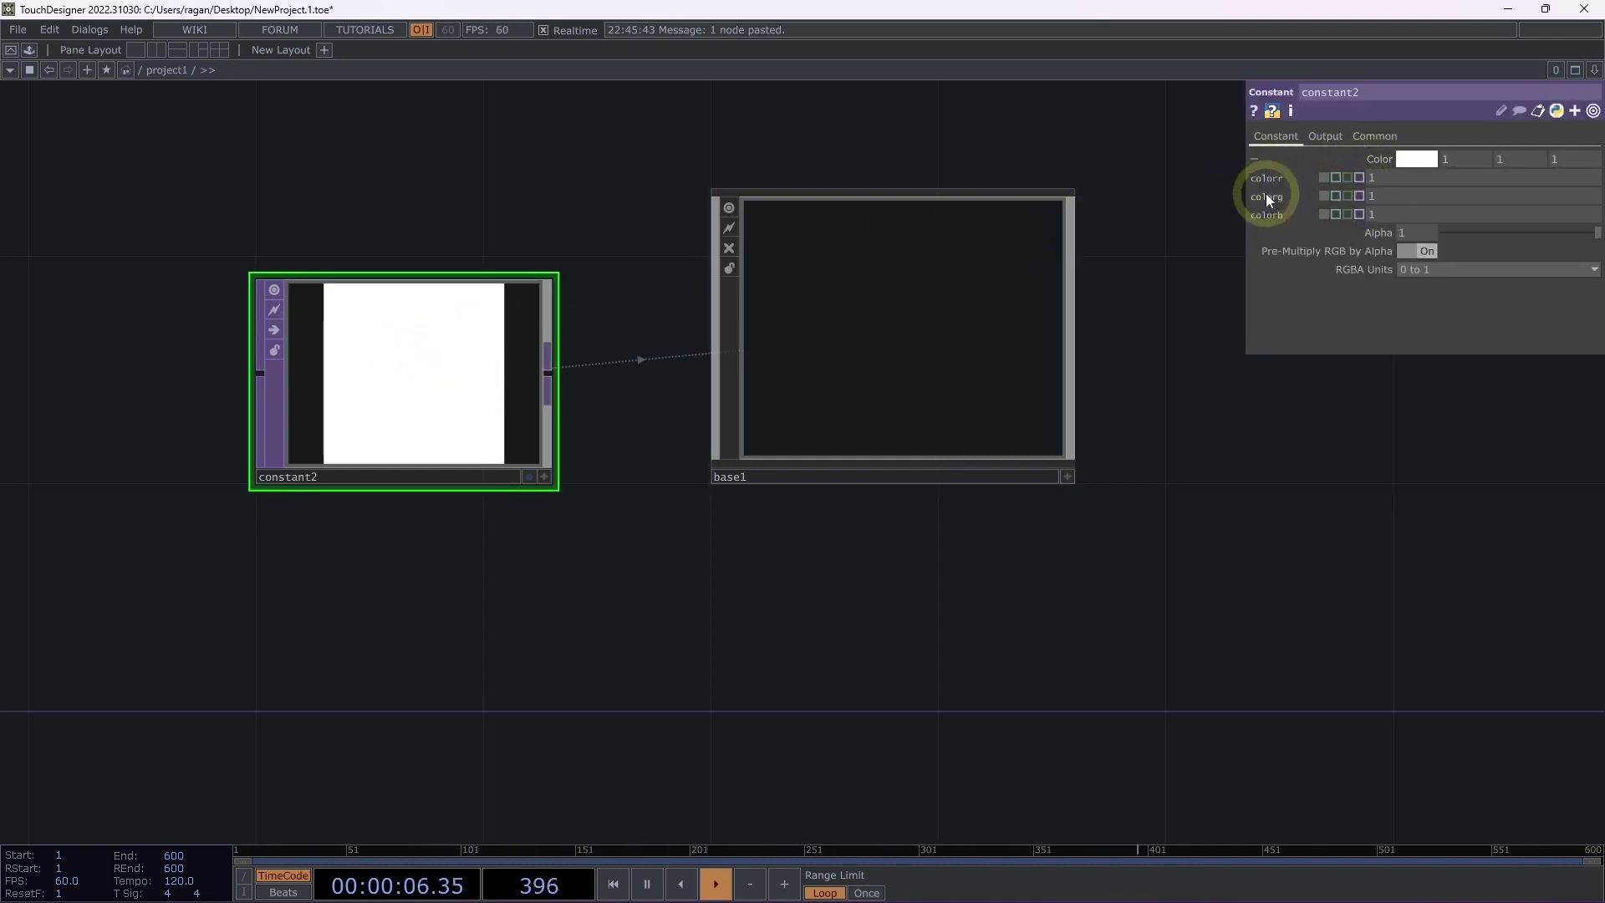
pyautogui.click(950, 309)
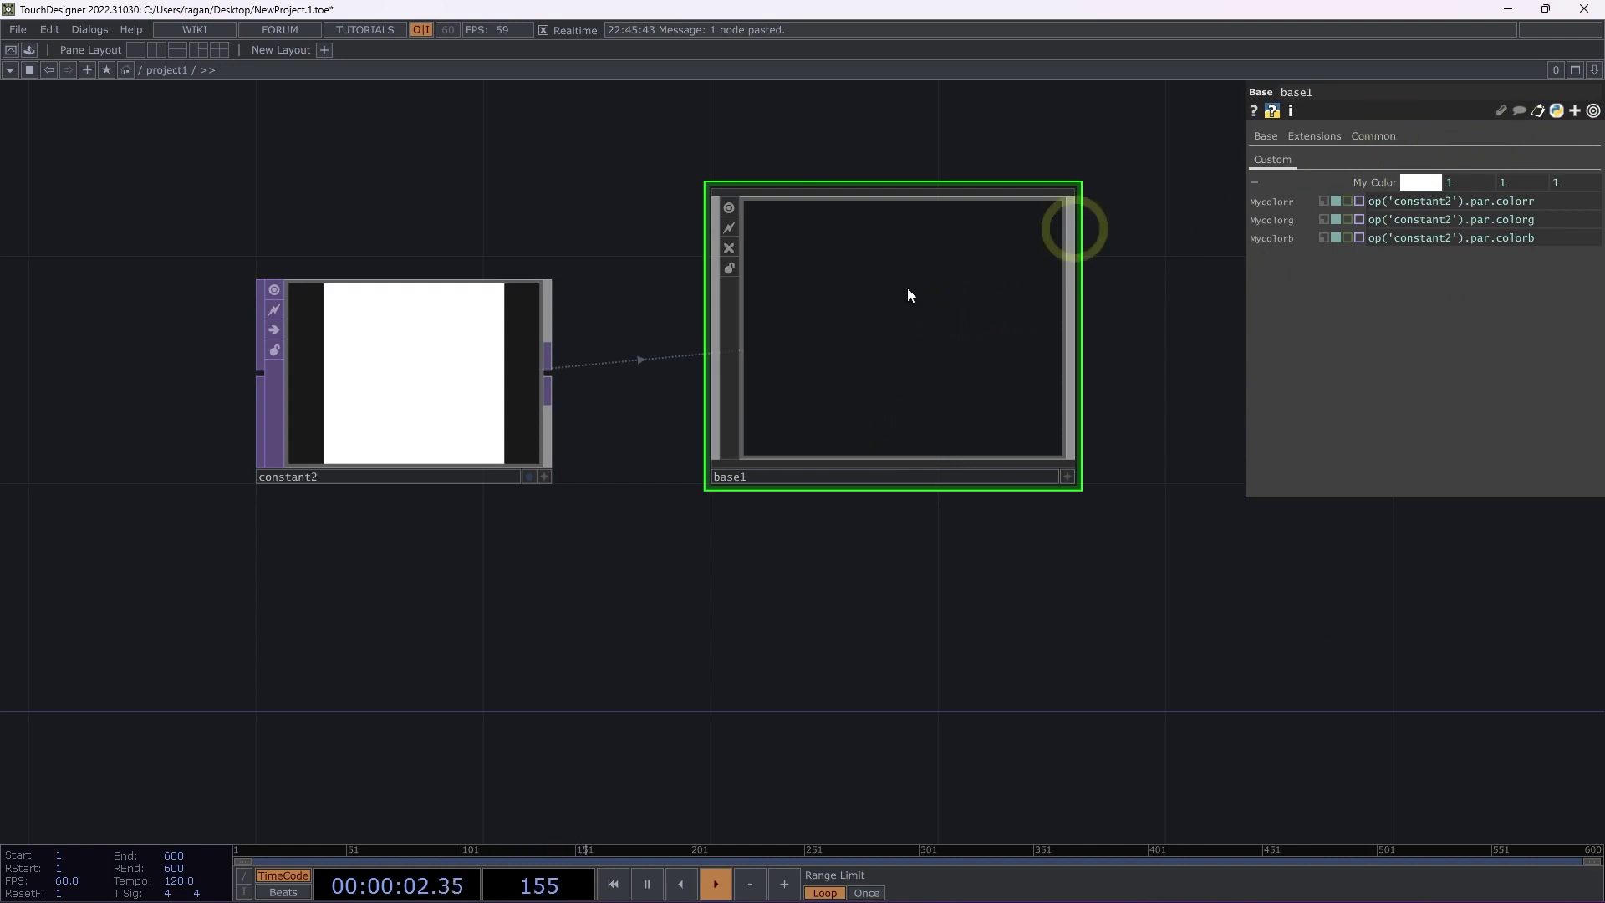
pyautogui.click(432, 443)
pyautogui.click(1430, 160)
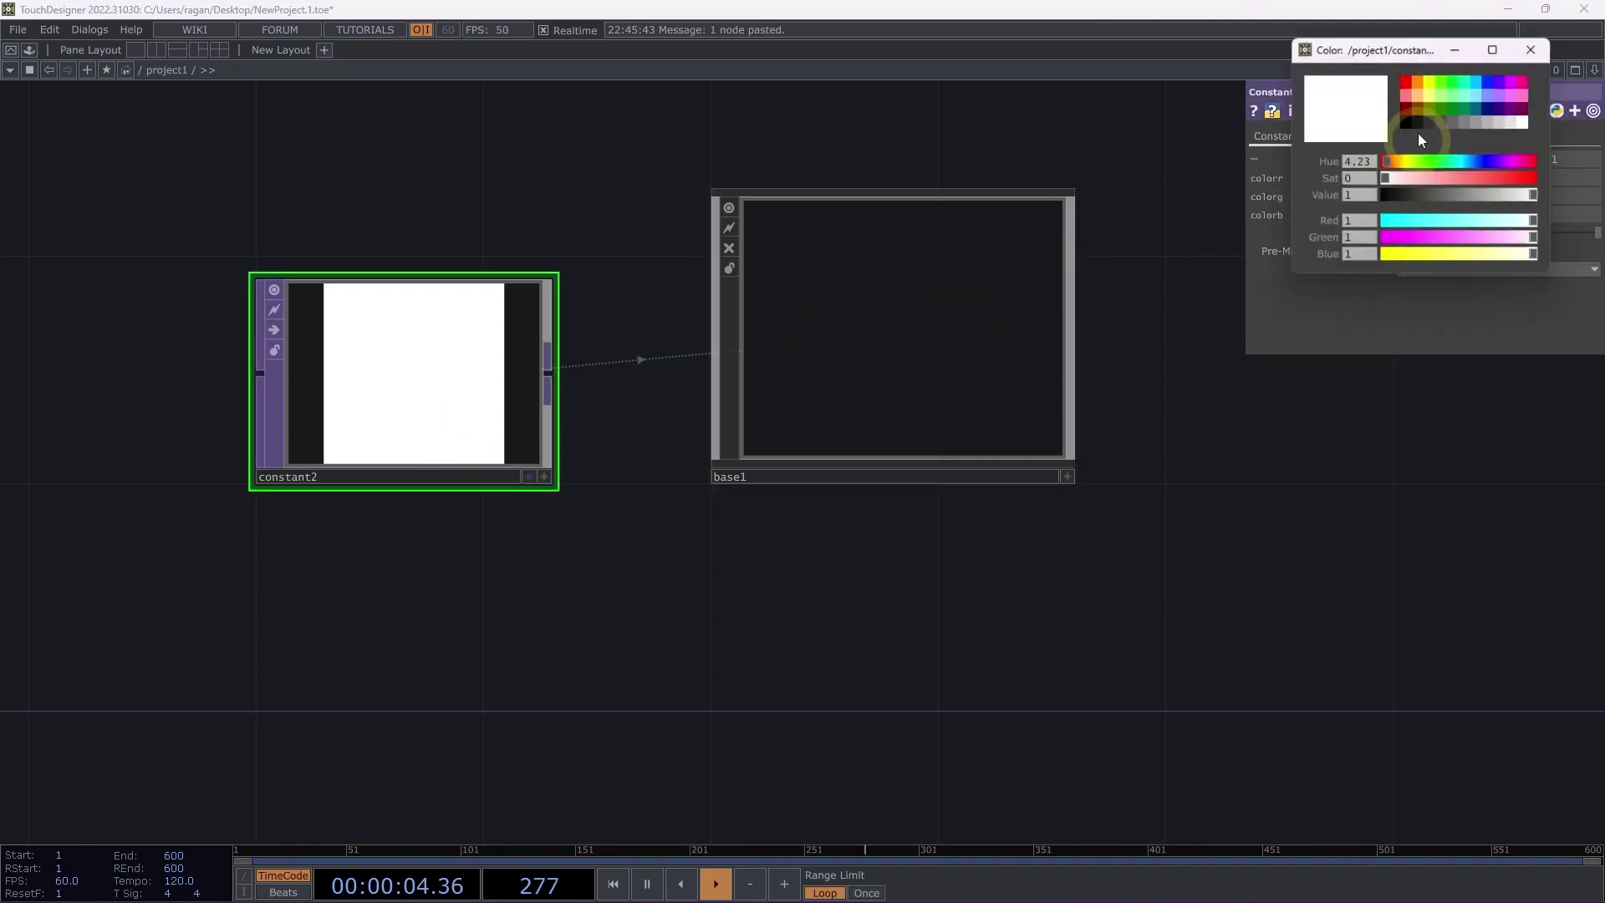
pyautogui.click(1422, 83)
pyautogui.click(866, 244)
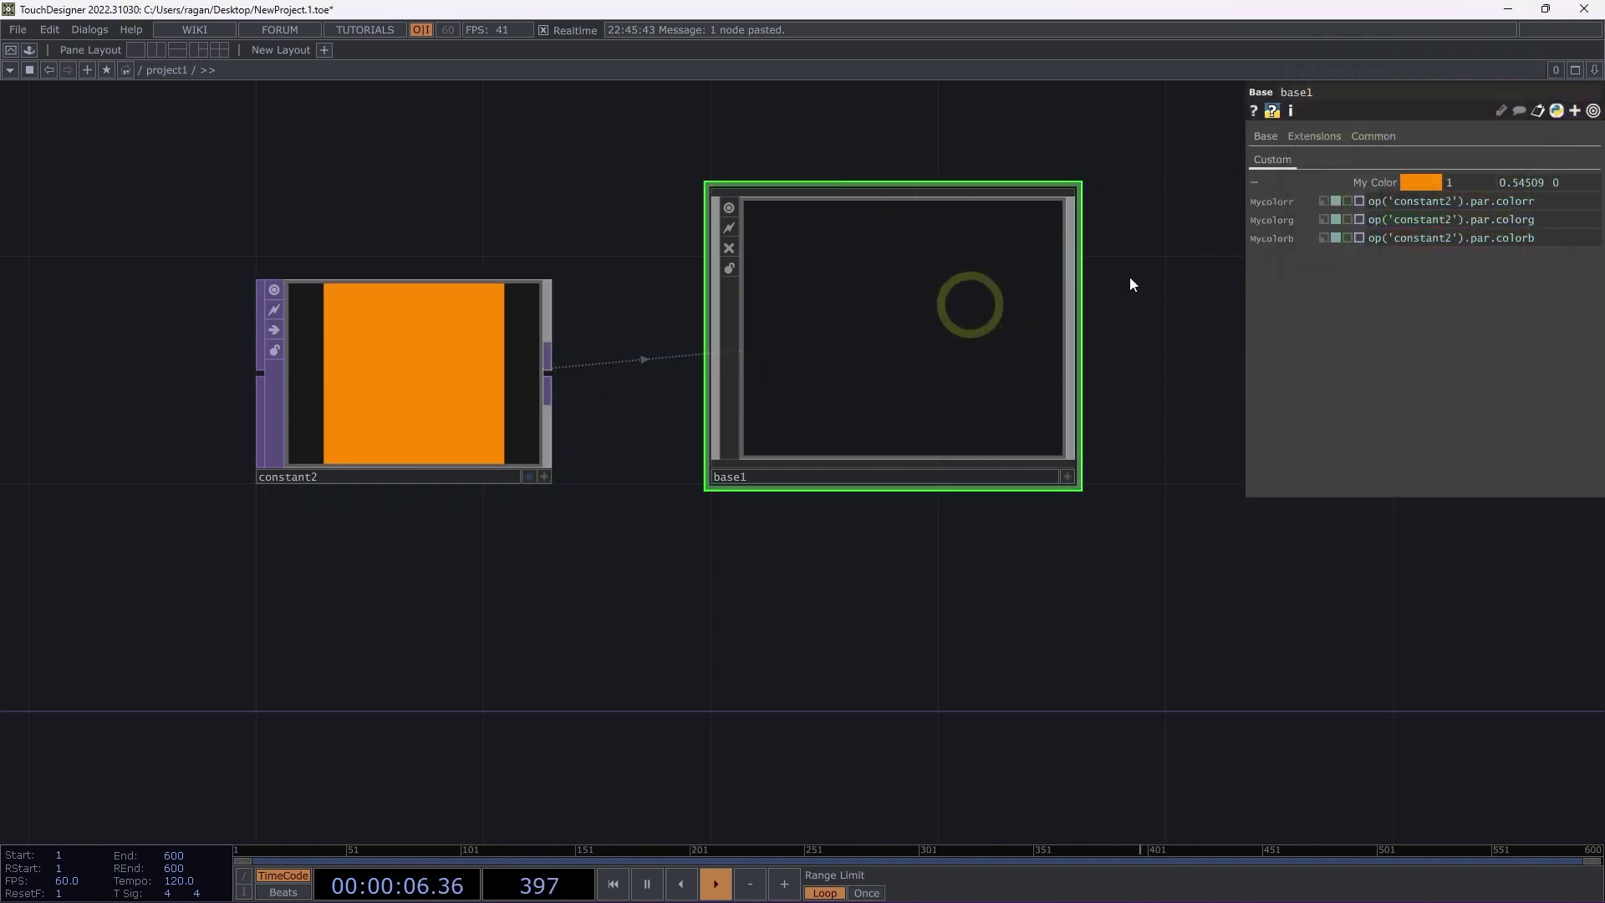
# - Set base1's My Color directly to magenta (1, 0, 0.5529412), breaking the link
pyautogui.click(1423, 180)
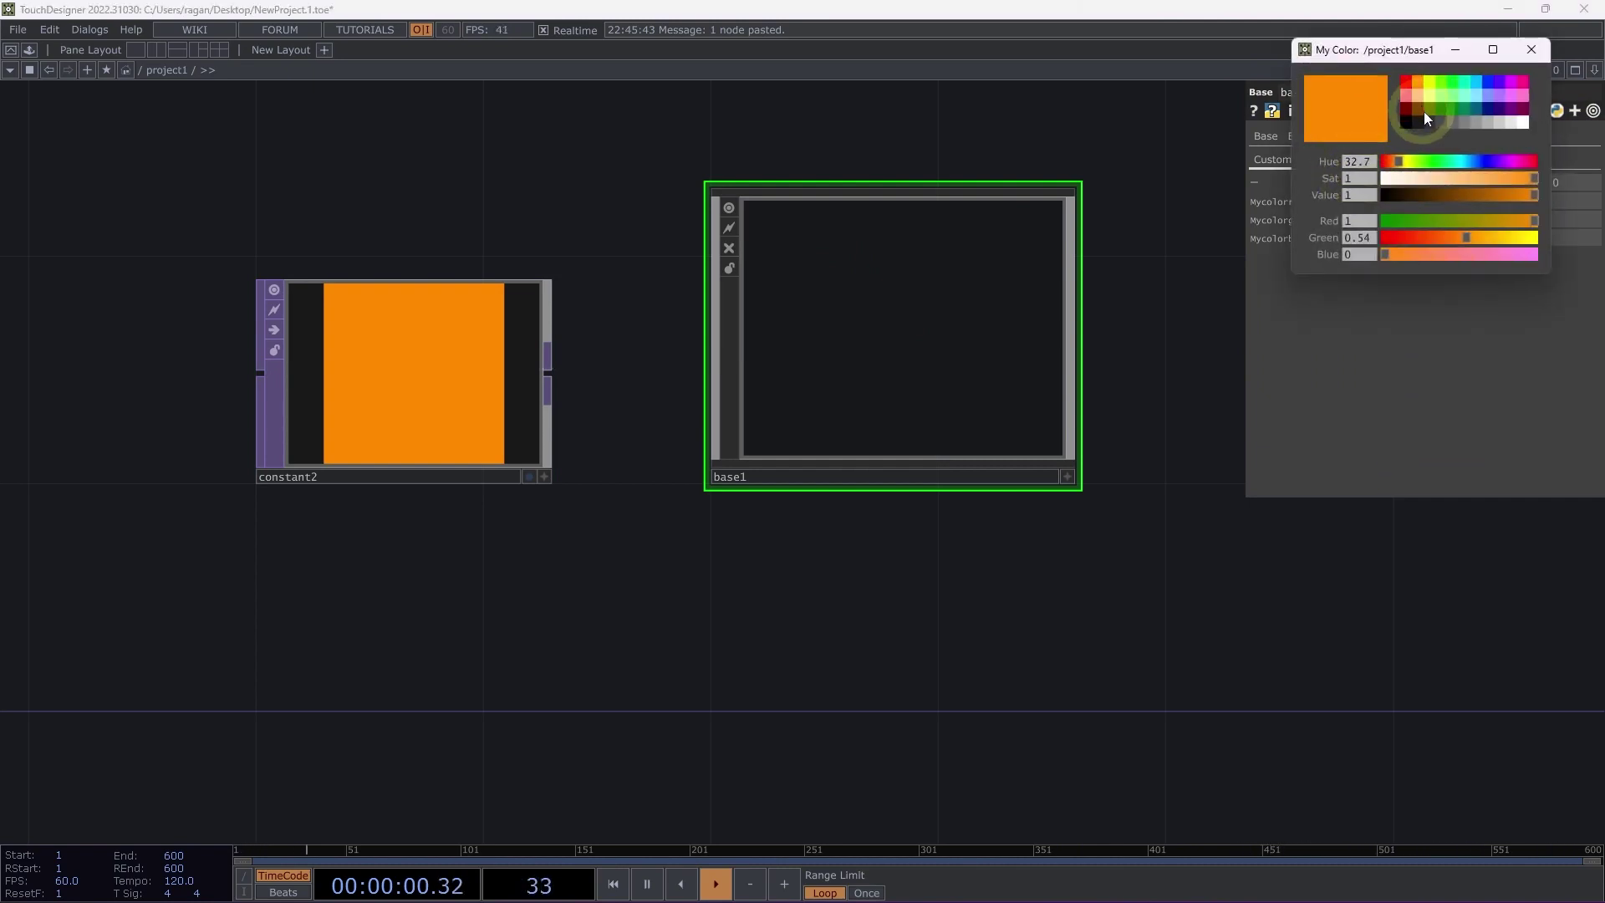
pyautogui.click(1527, 81)
pyautogui.click(1531, 49)
pyautogui.click(786, 288)
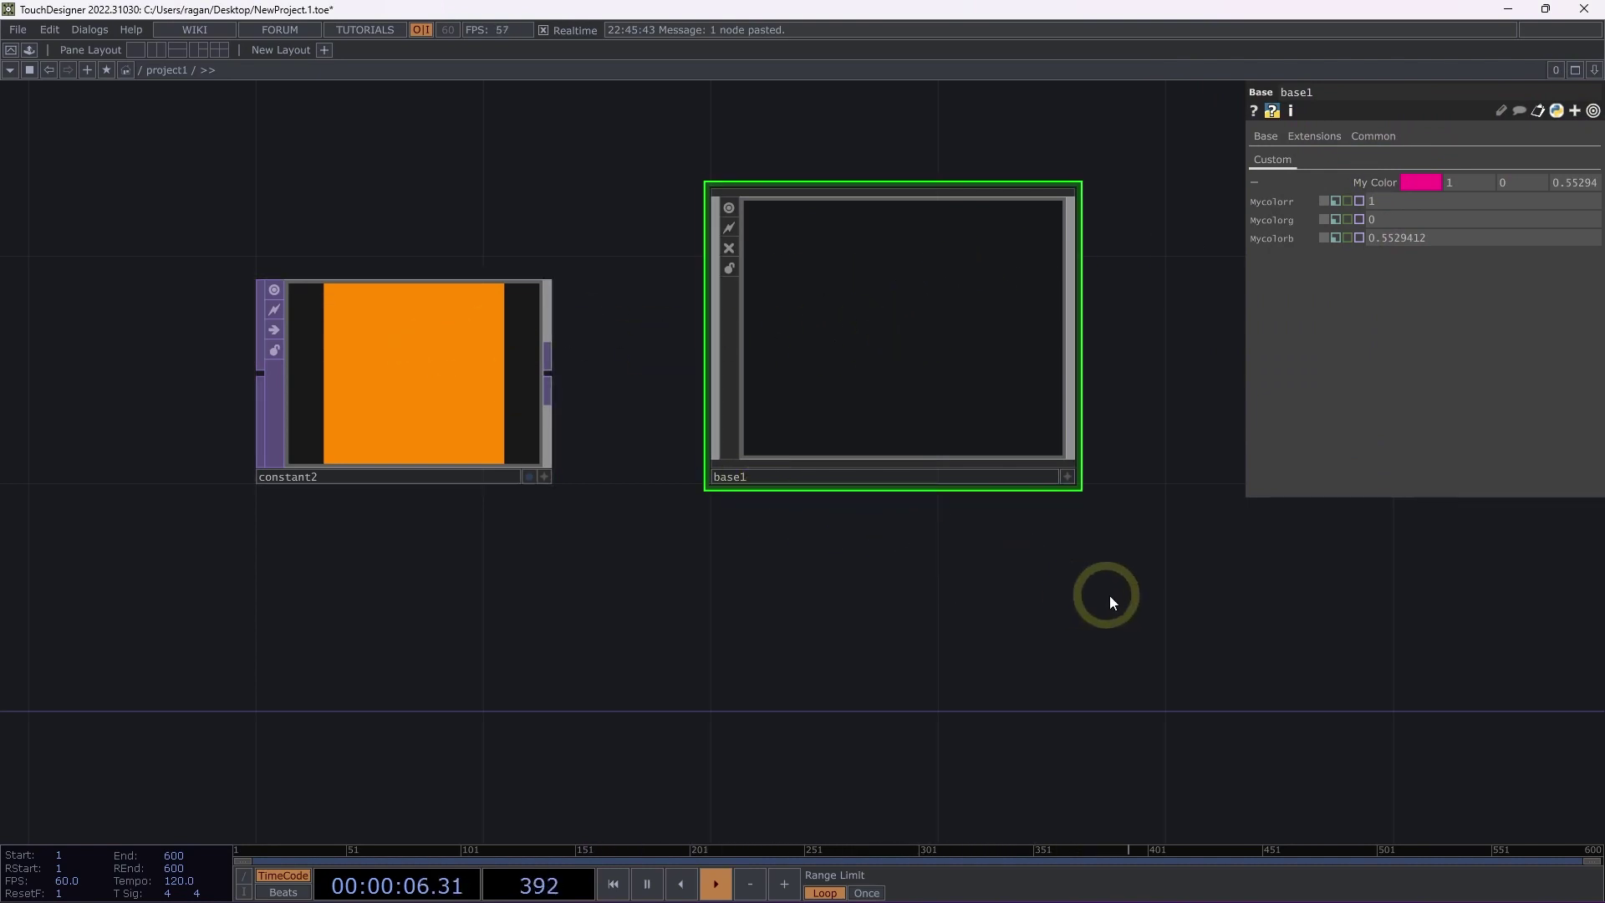
pyautogui.moveTo(1172, 590); pyautogui.dragTo(427, 580)
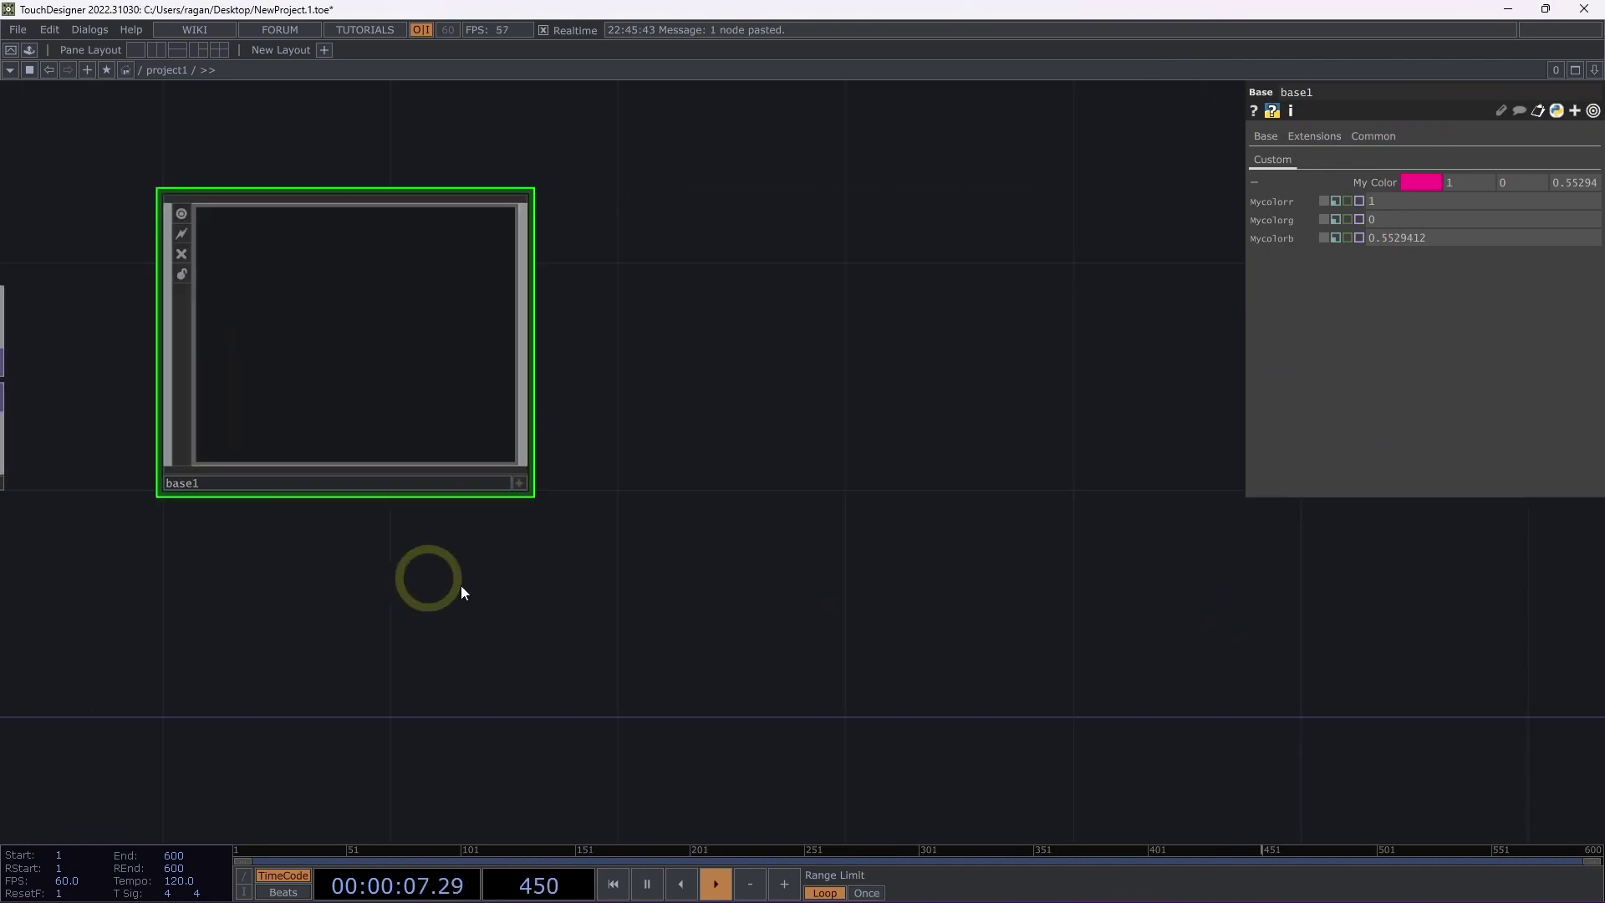
pyautogui.doubleClick(717, 503)
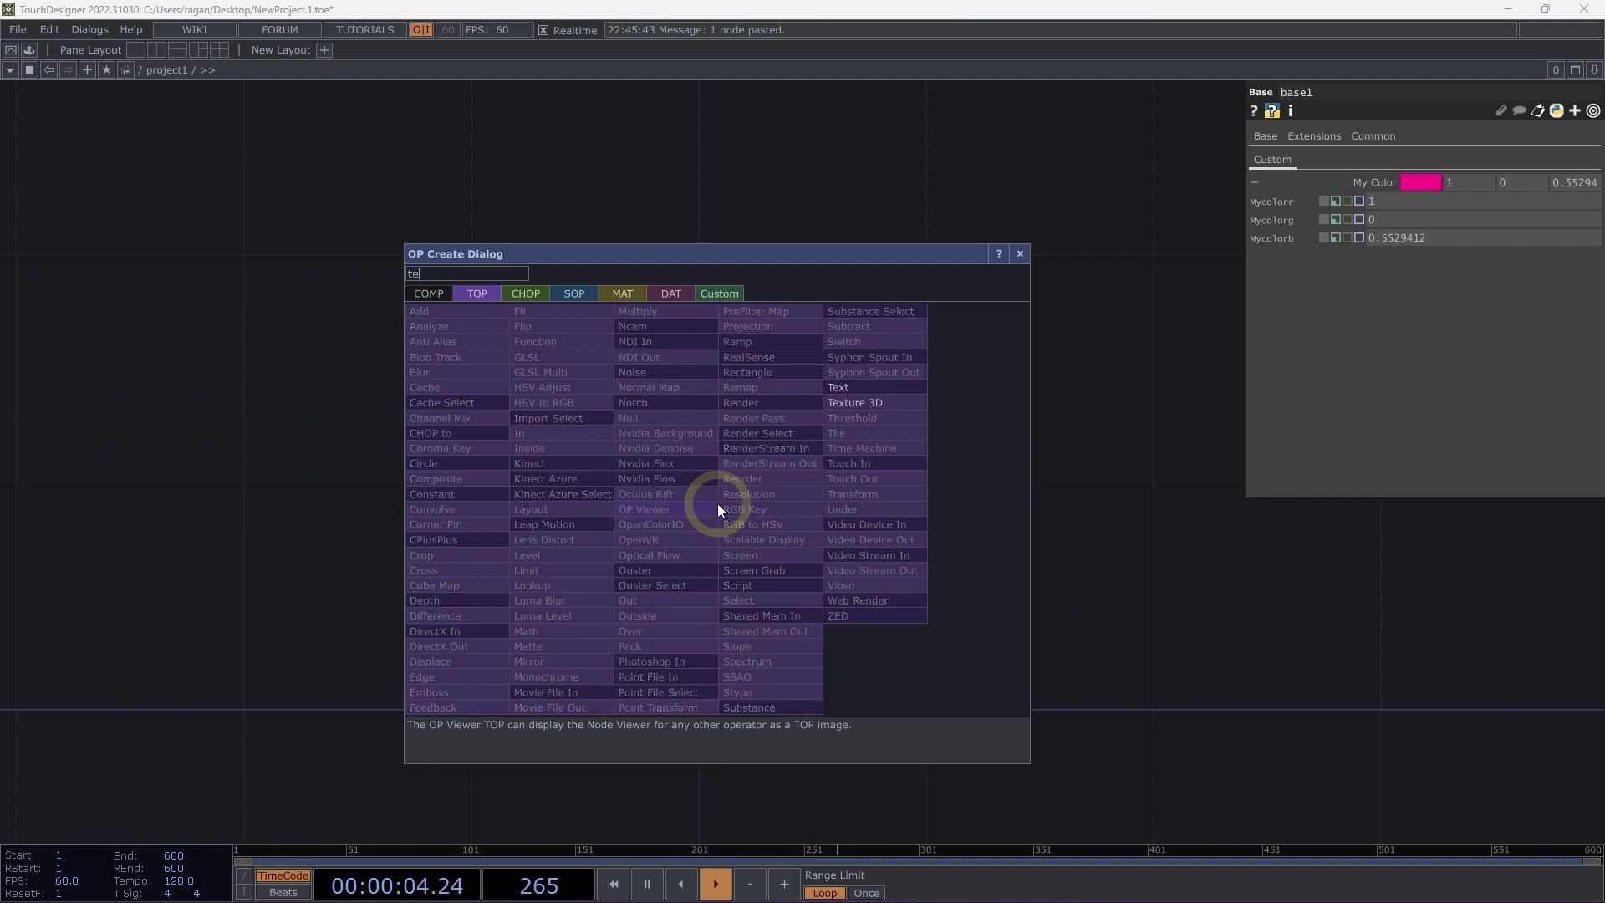
pyautogui.click(851, 379)
pyautogui.click(765, 369)
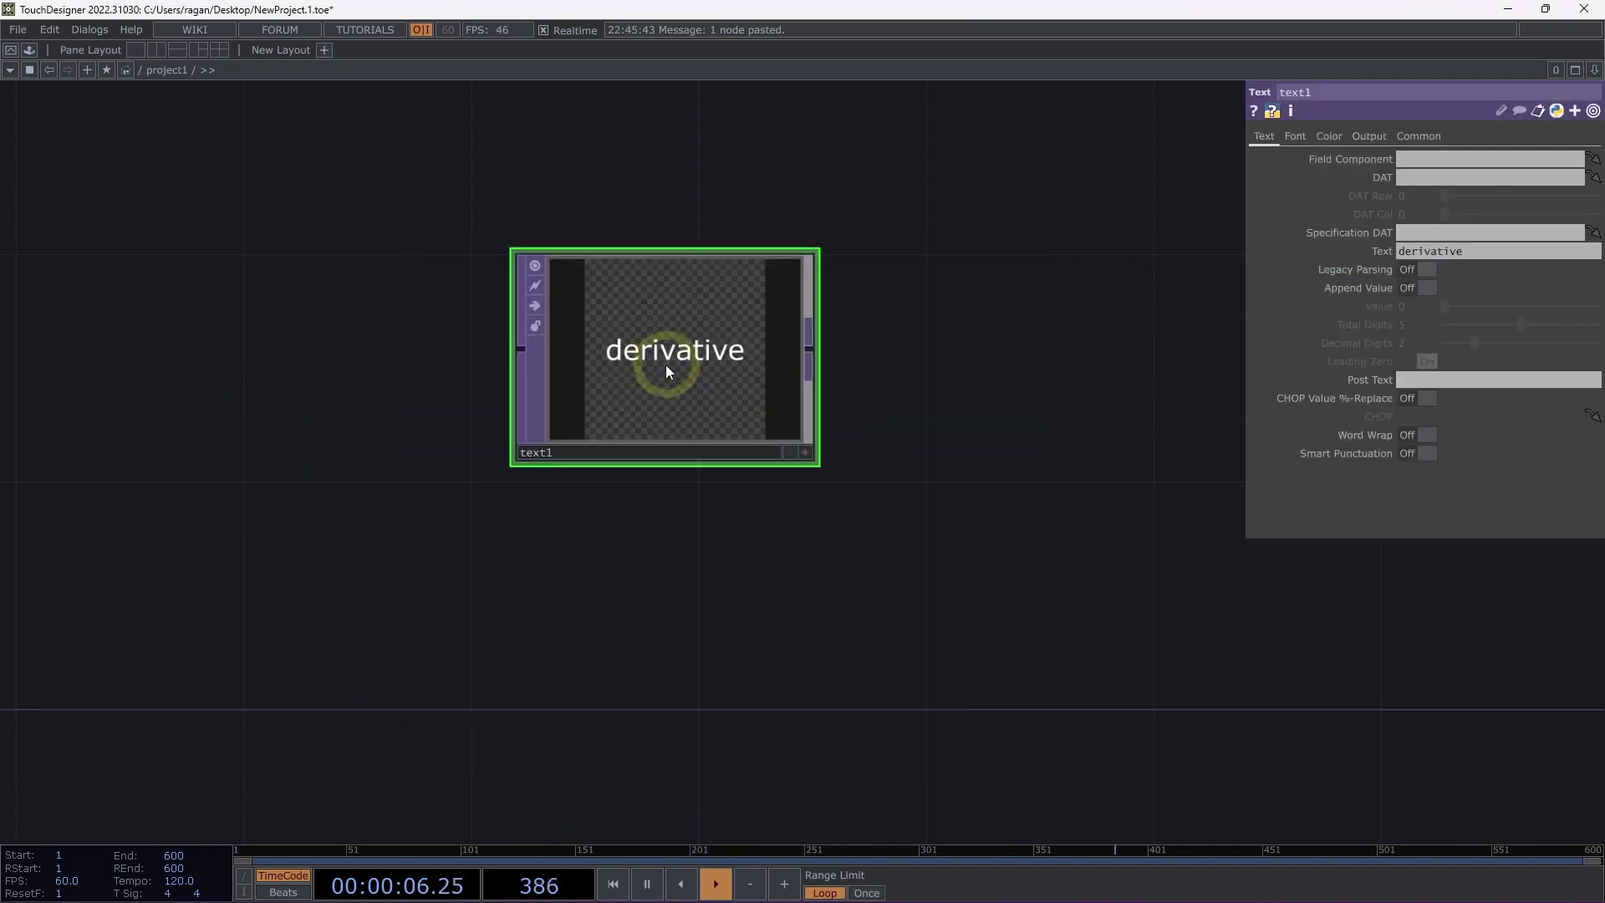
pyautogui.moveTo(692, 616); pyautogui.dragTo(711, 459)
pyautogui.press('Tab')
pyautogui.write('te')
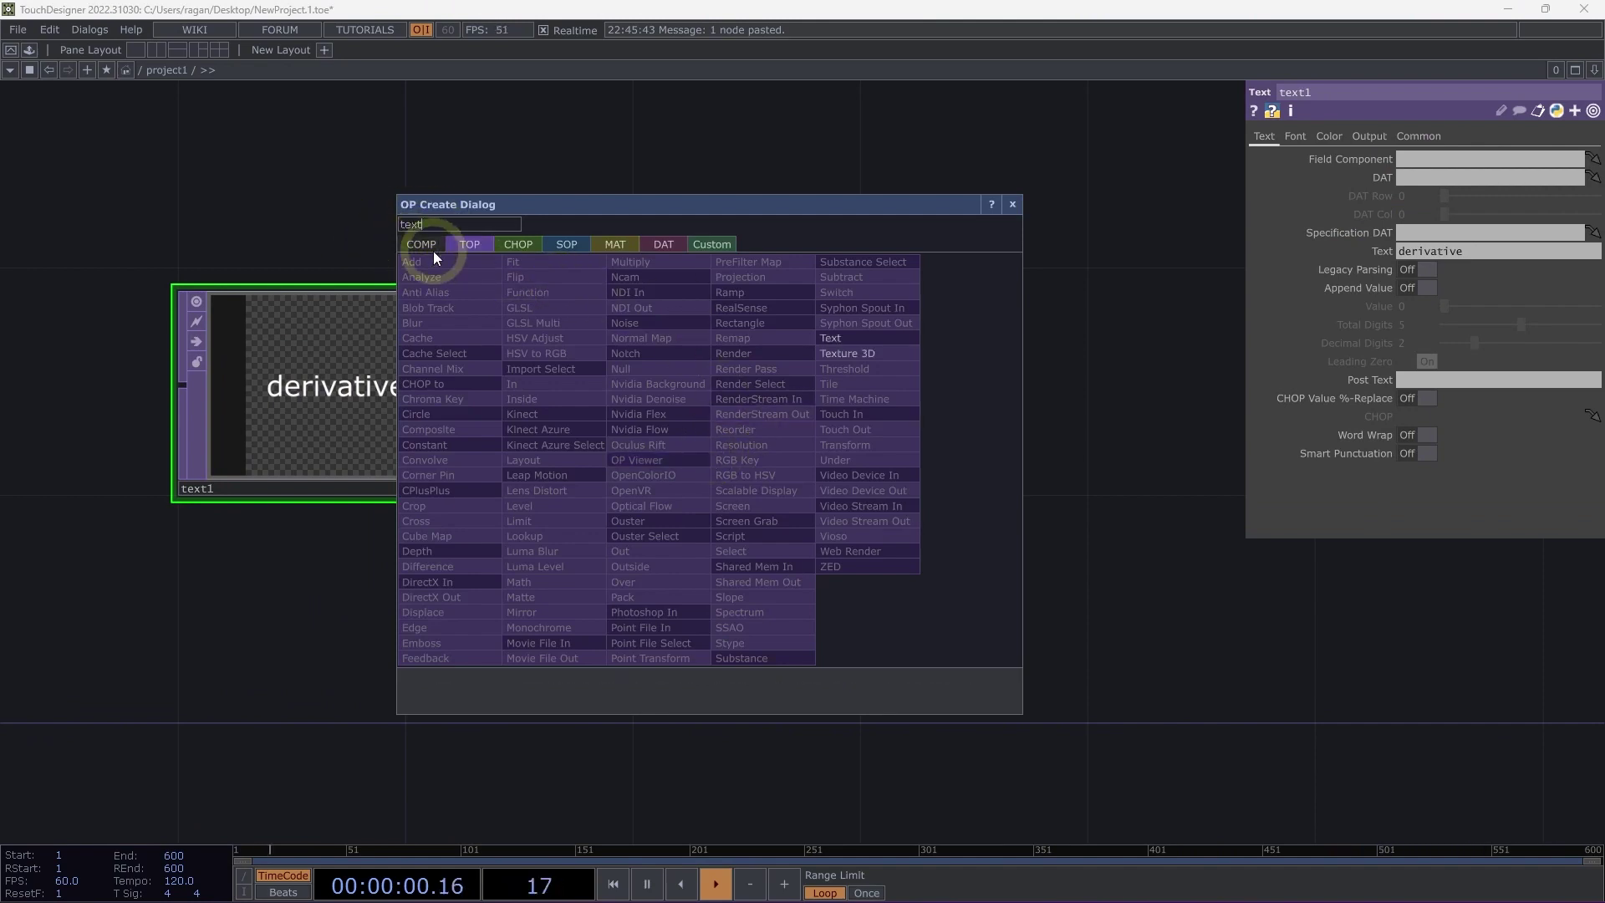
pyautogui.click(431, 247)
pyautogui.write('xt')
pyautogui.click(515, 413)
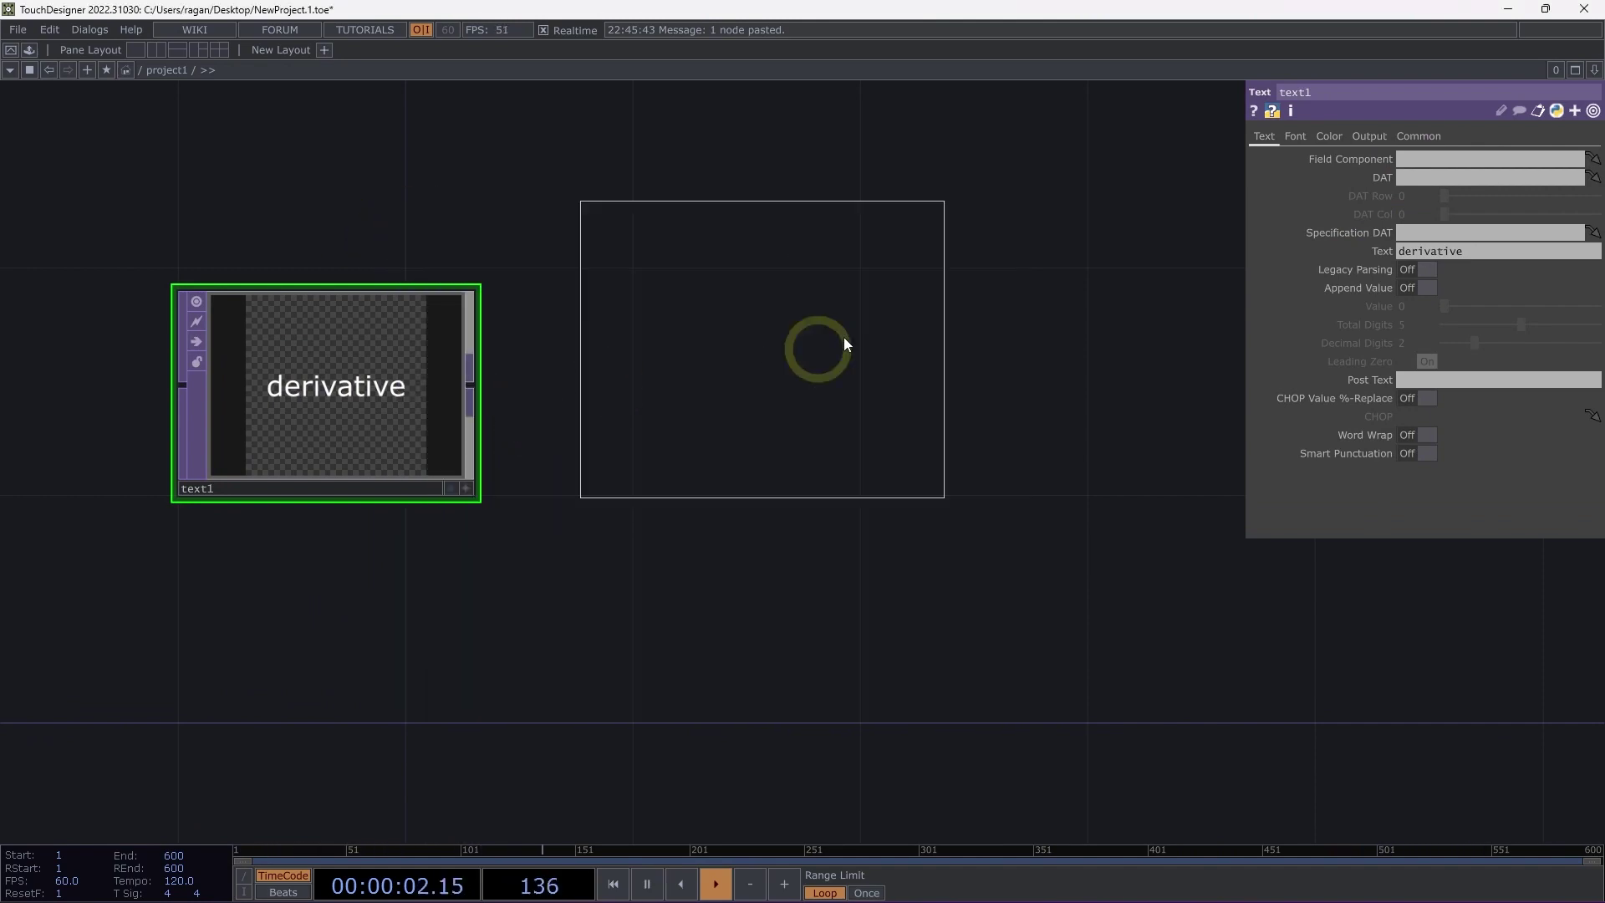
pyautogui.click(824, 343)
pyautogui.click(365, 393)
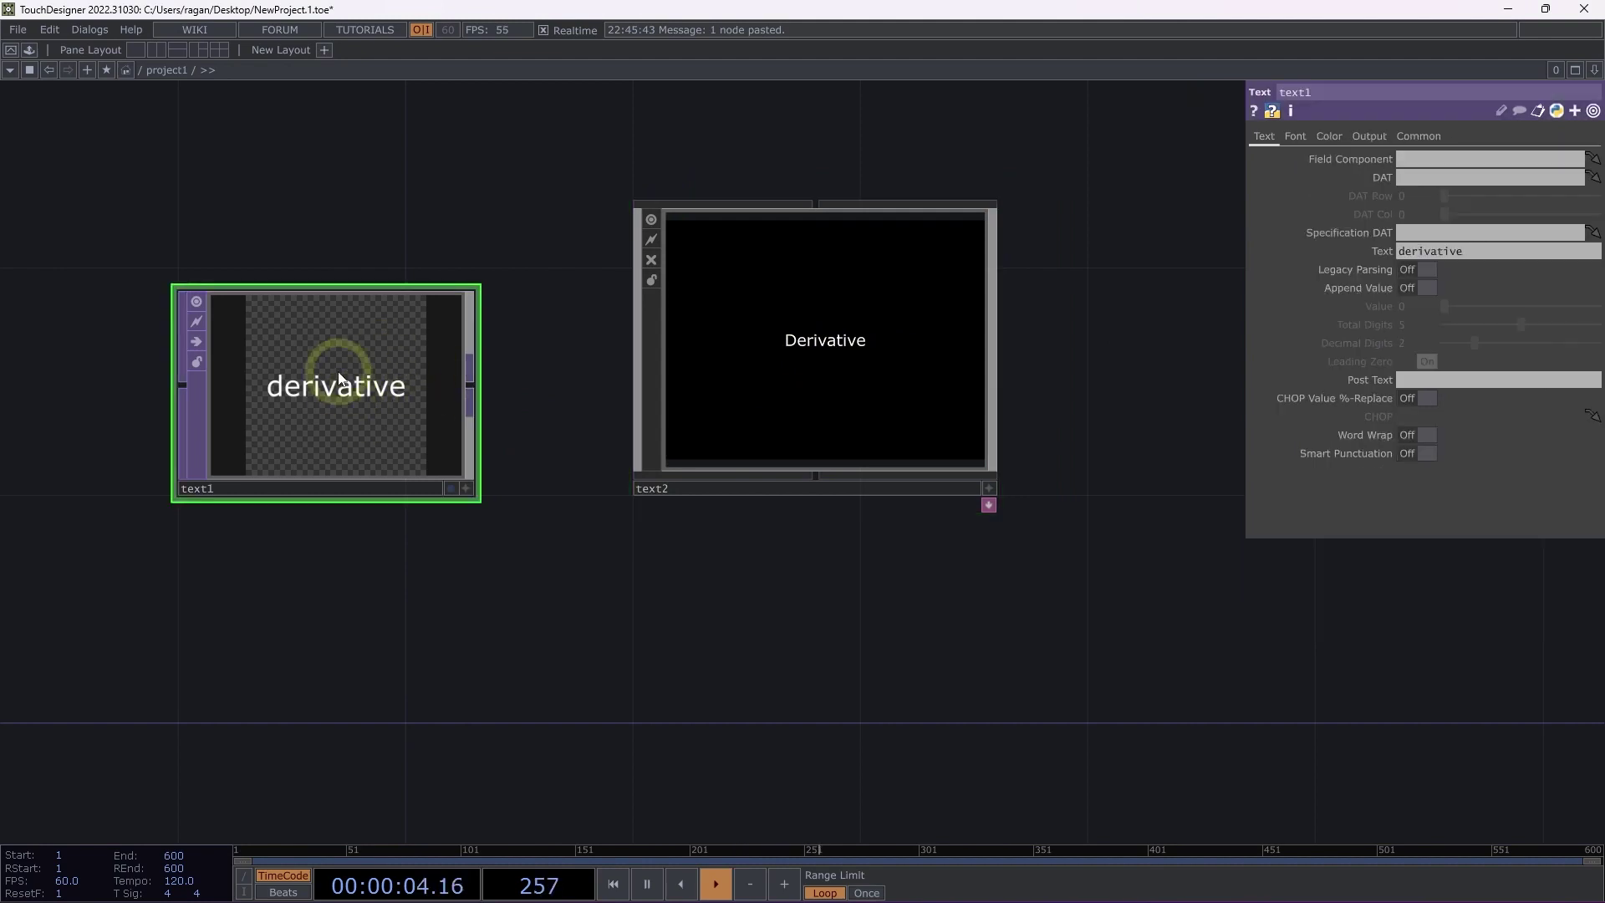
pyautogui.click(1329, 137)
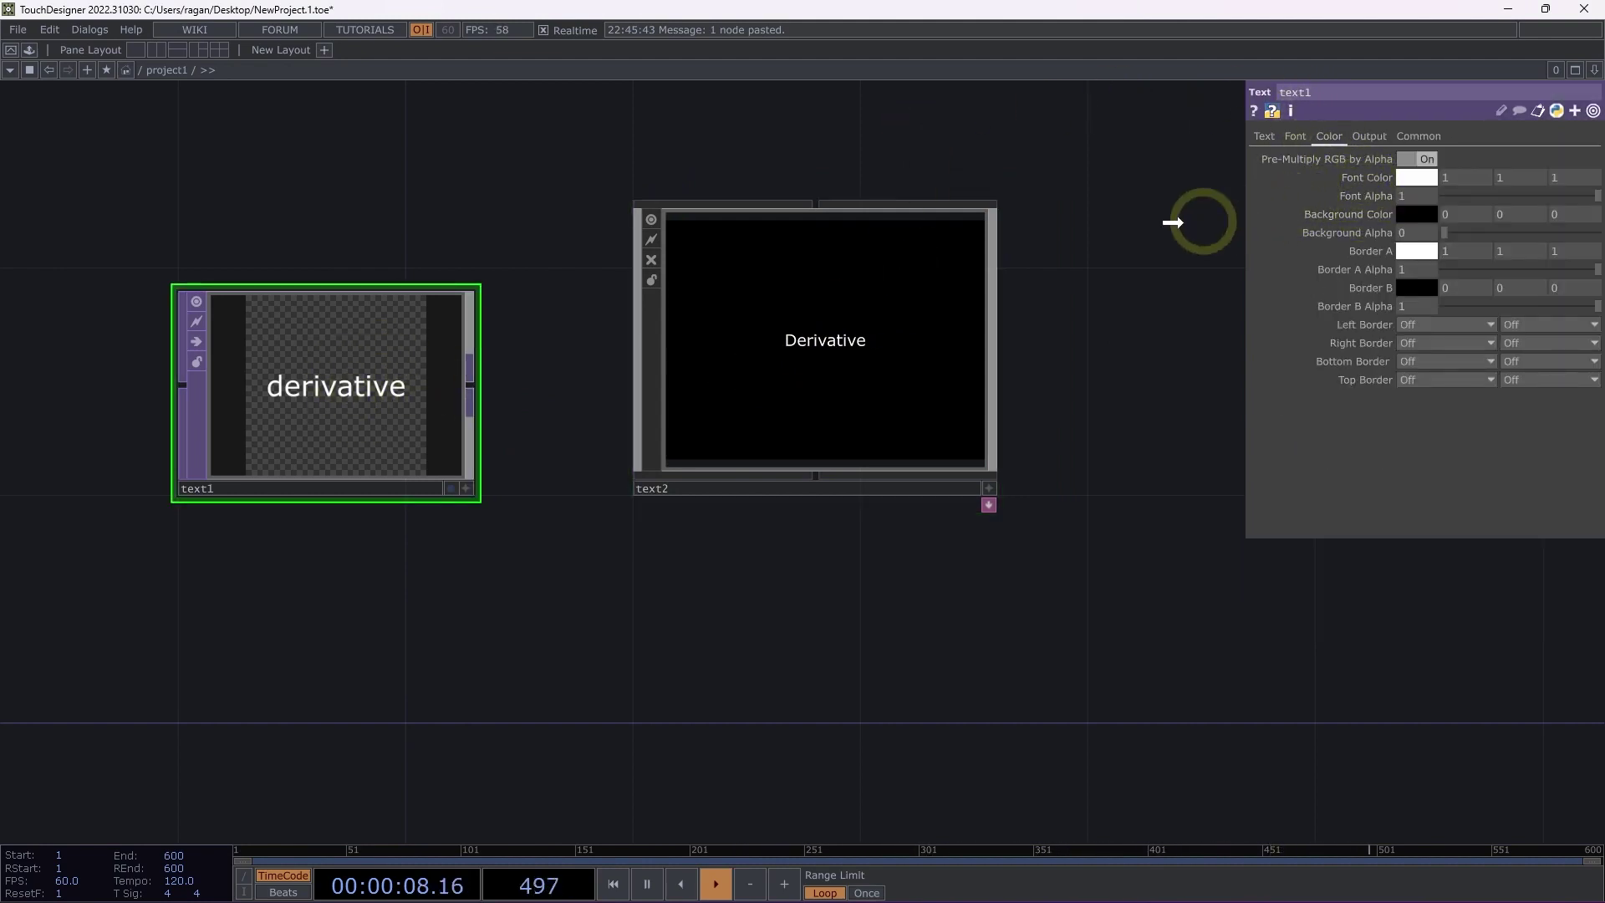
pyautogui.click(870, 330)
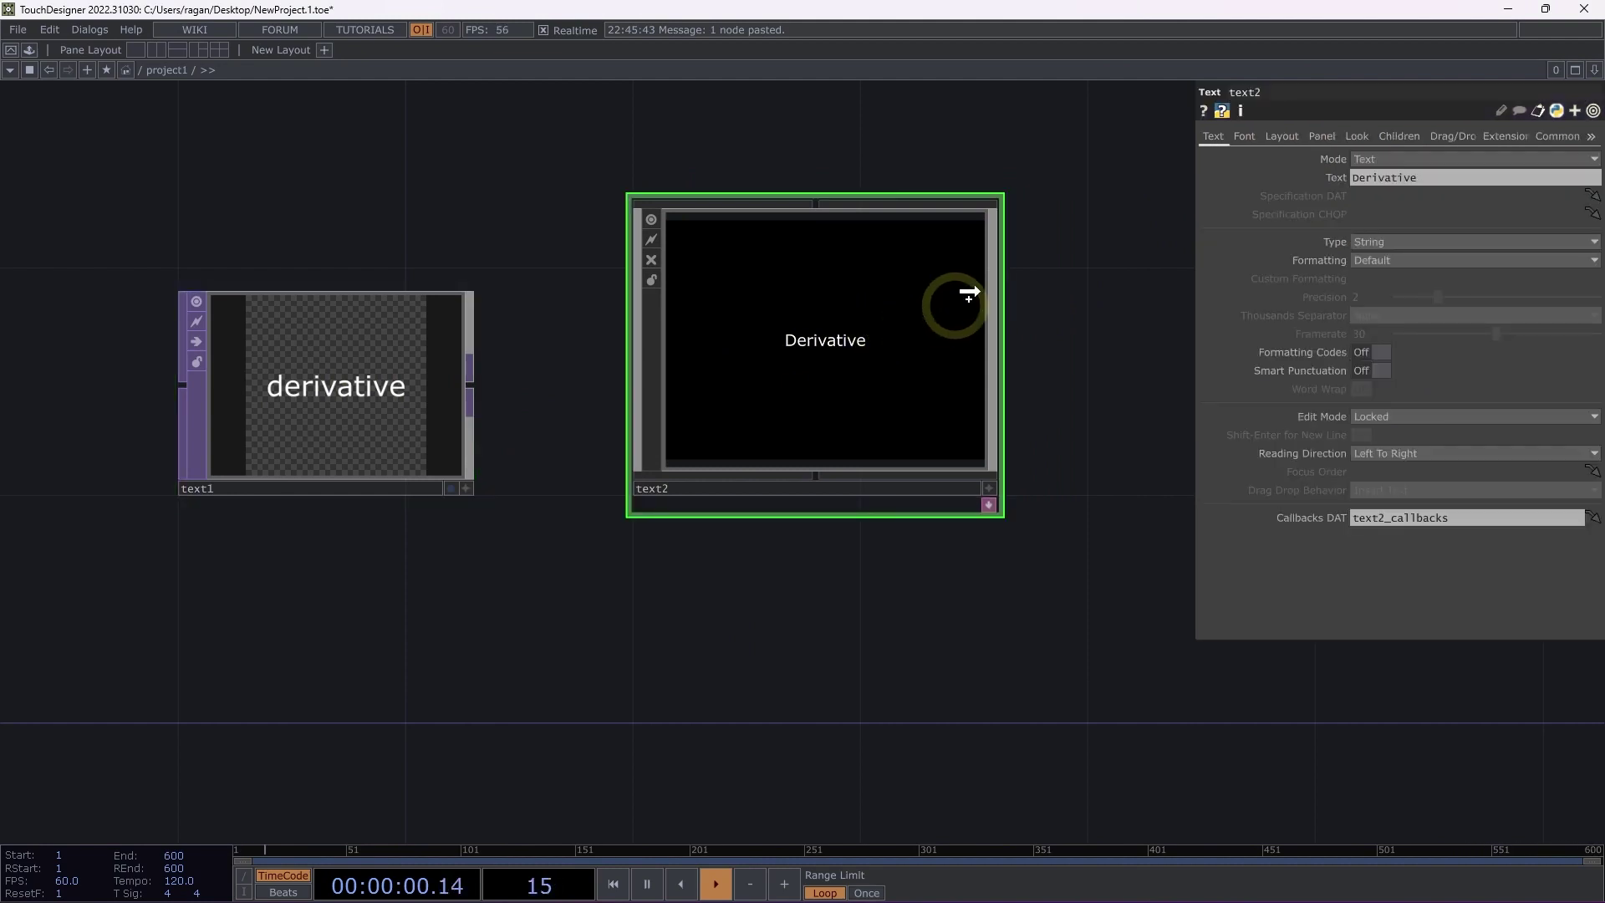
# - Bind text2's Font Color to text1's Font Color
pyautogui.click(1244, 137)
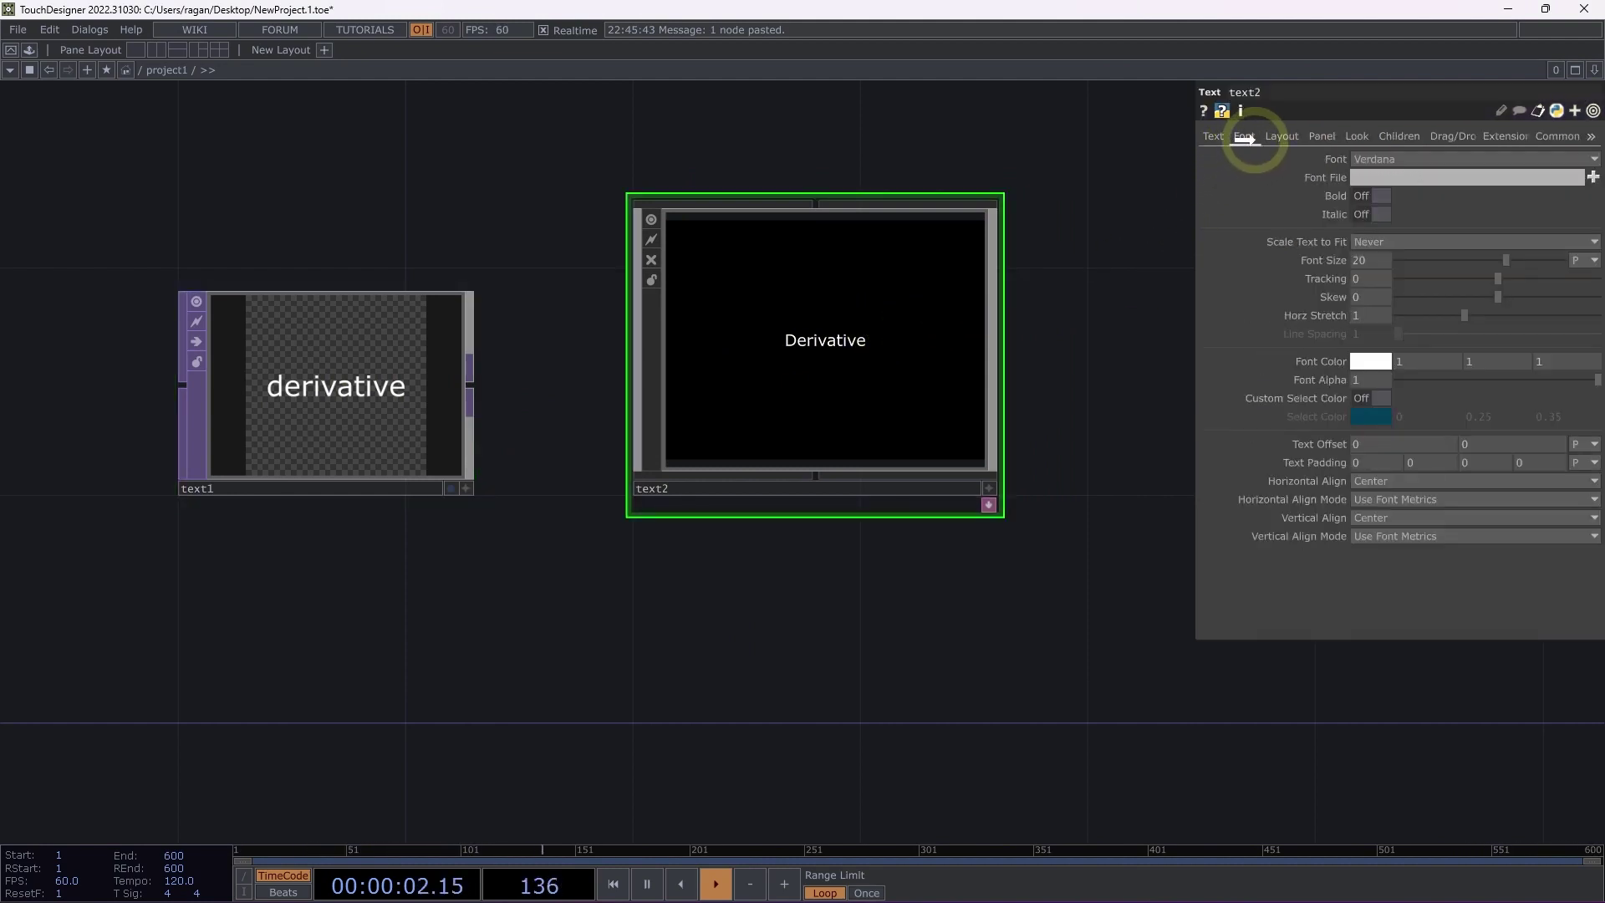
pyautogui.moveTo(1301, 364); pyautogui.dragTo(1322, 359)
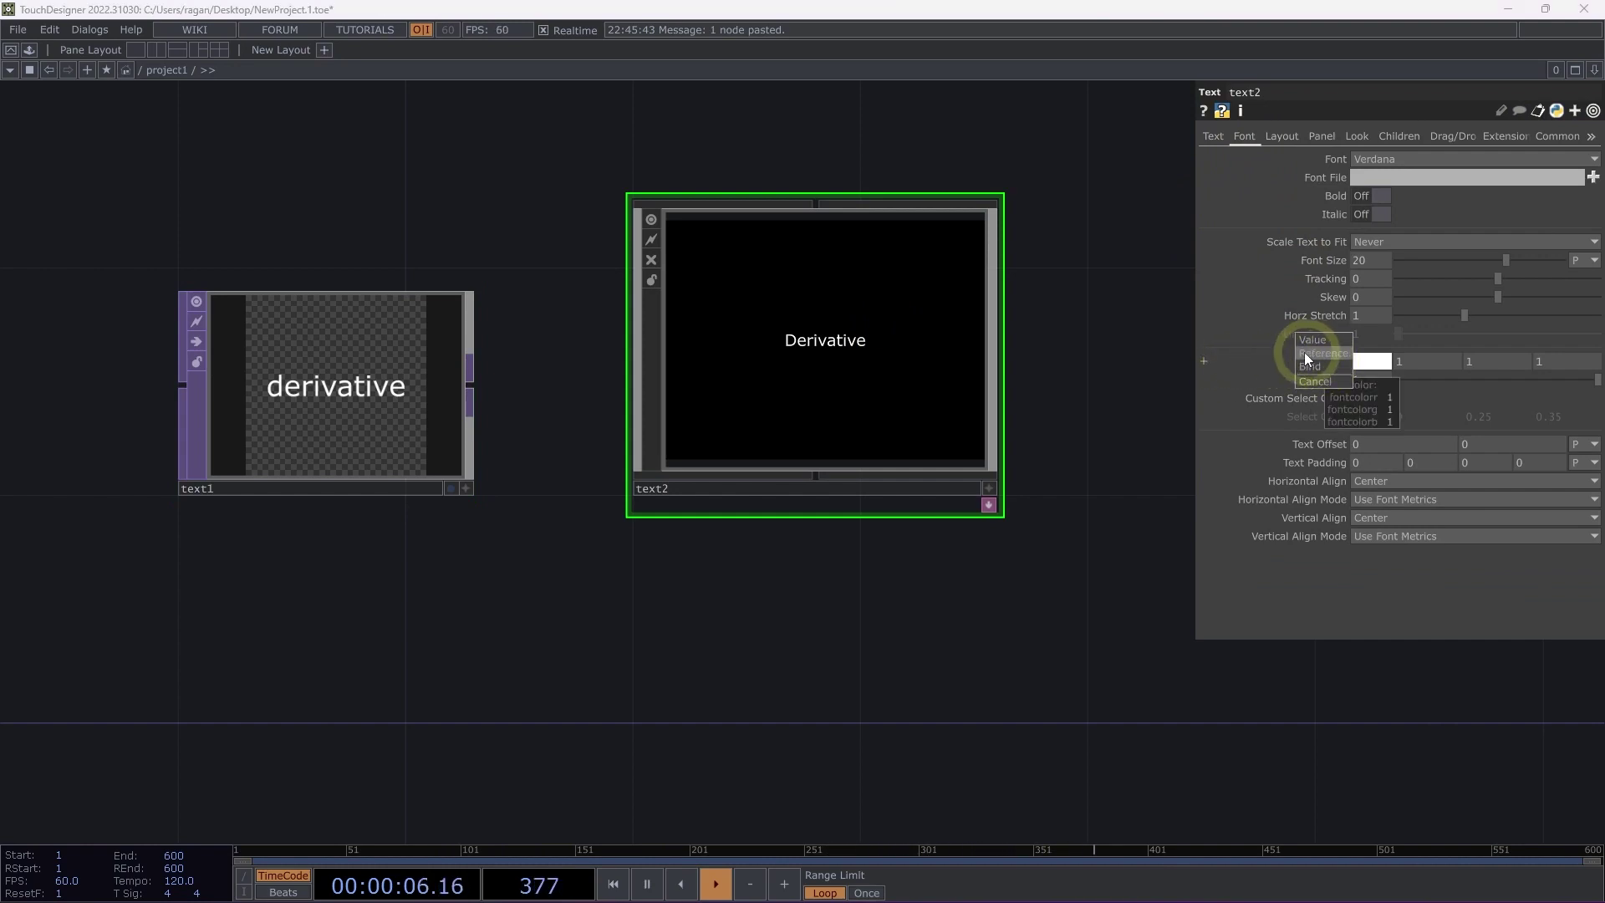
pyautogui.click(1315, 366)
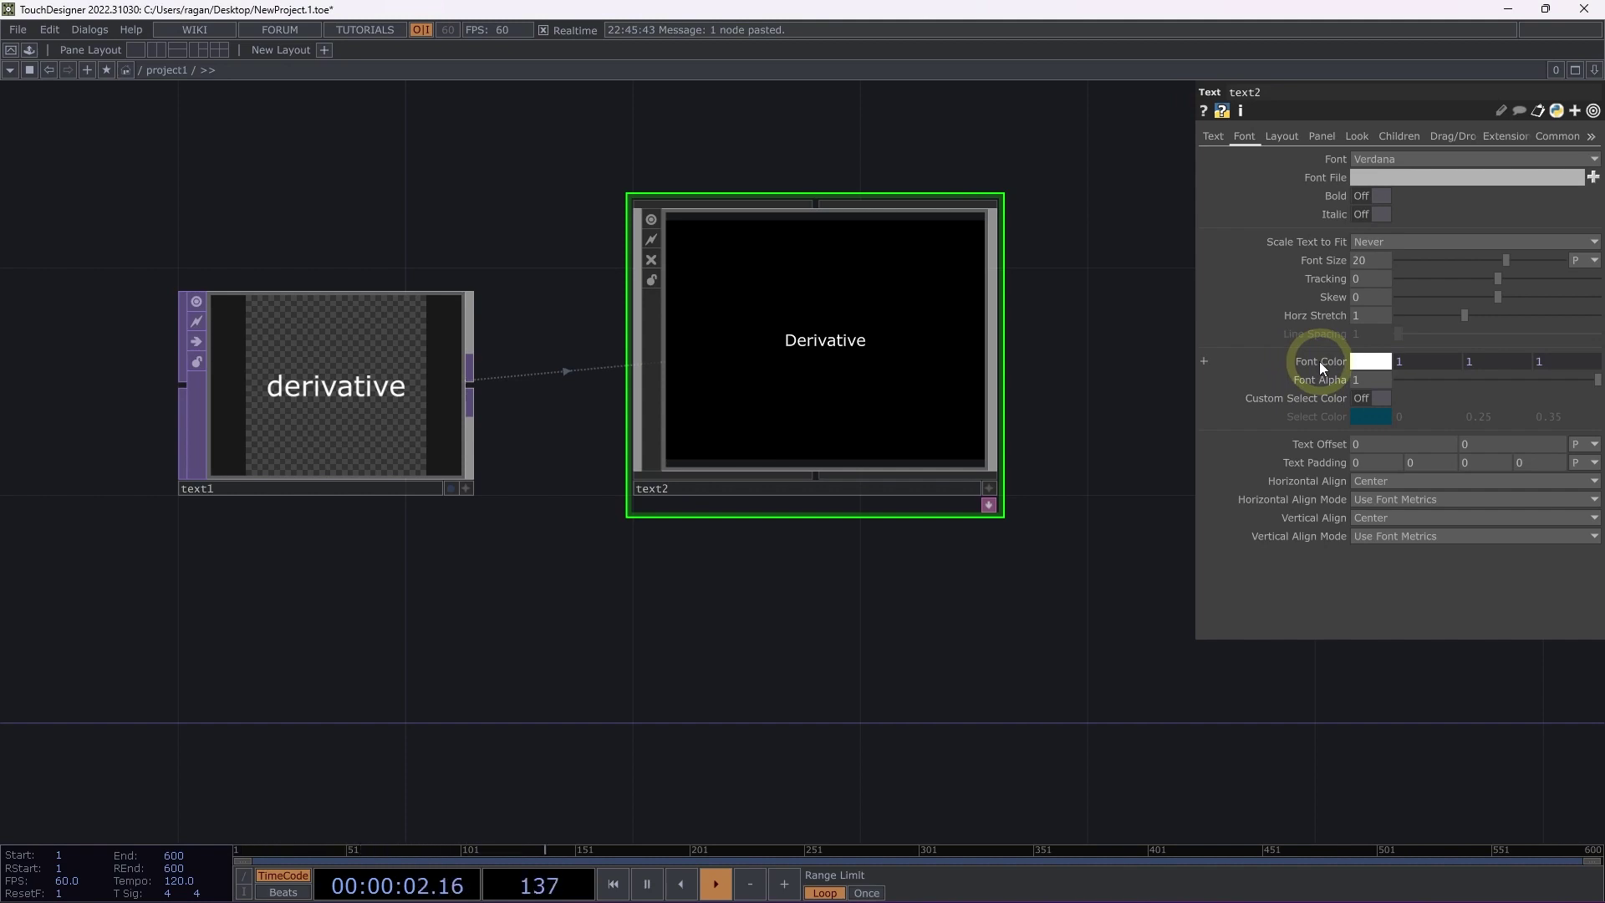
pyautogui.moveTo(1545, 363); pyautogui.dragTo(1312, 359)
pyautogui.press('Escape')
pyautogui.click(1317, 362)
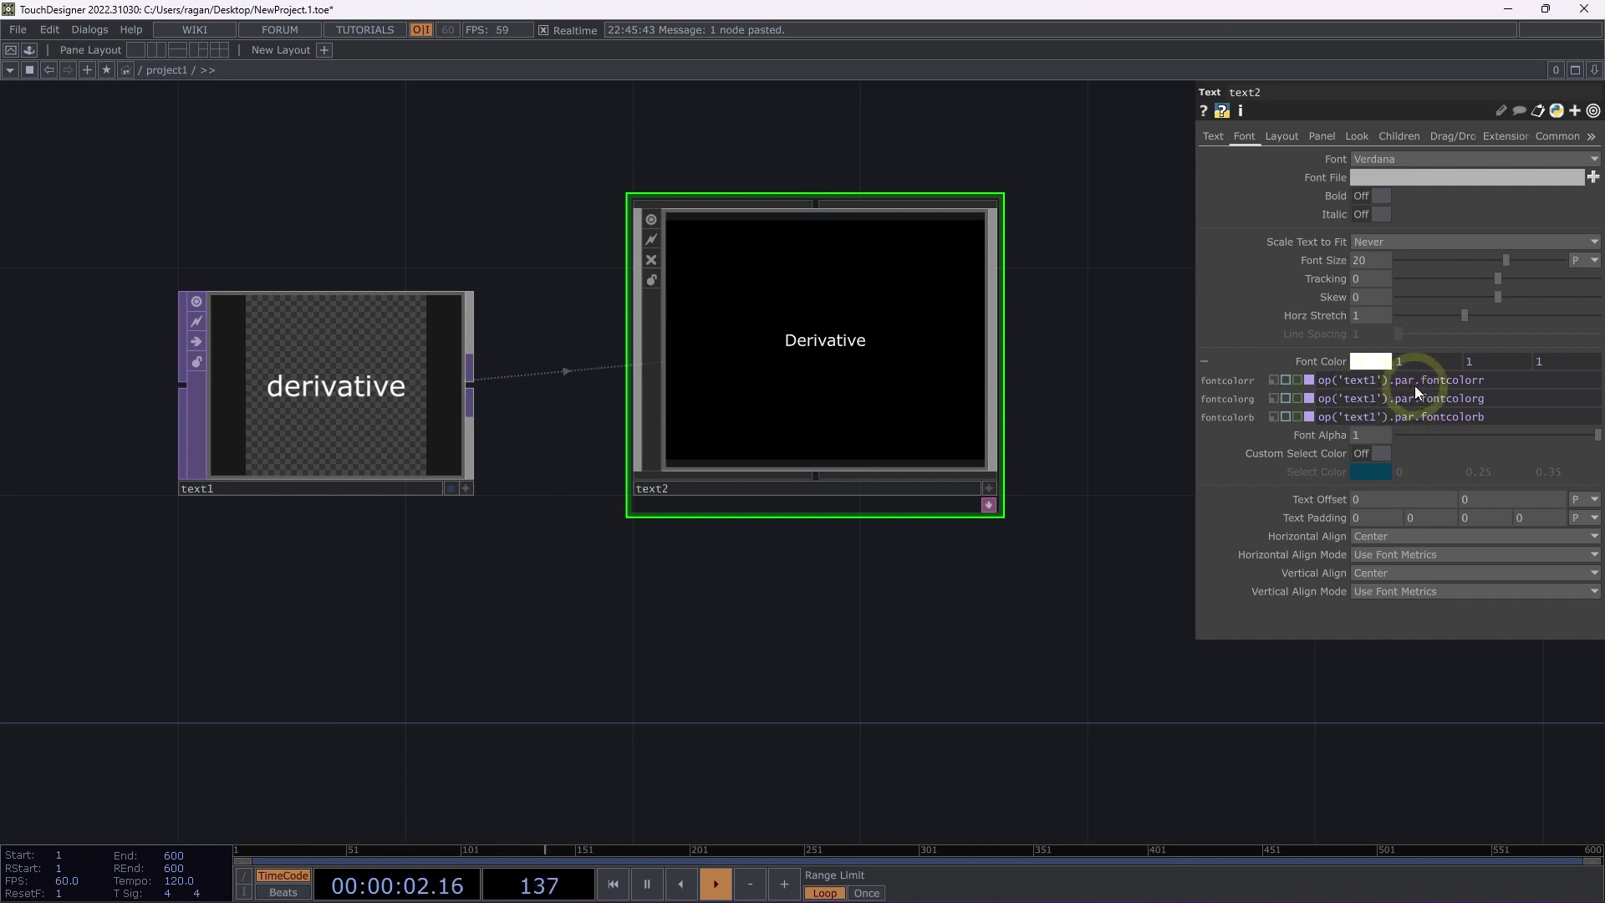
# - Set the font colour to red, then change text1's to green (0.36, 1, 0)
pyautogui.click(1374, 364)
pyautogui.click(1406, 83)
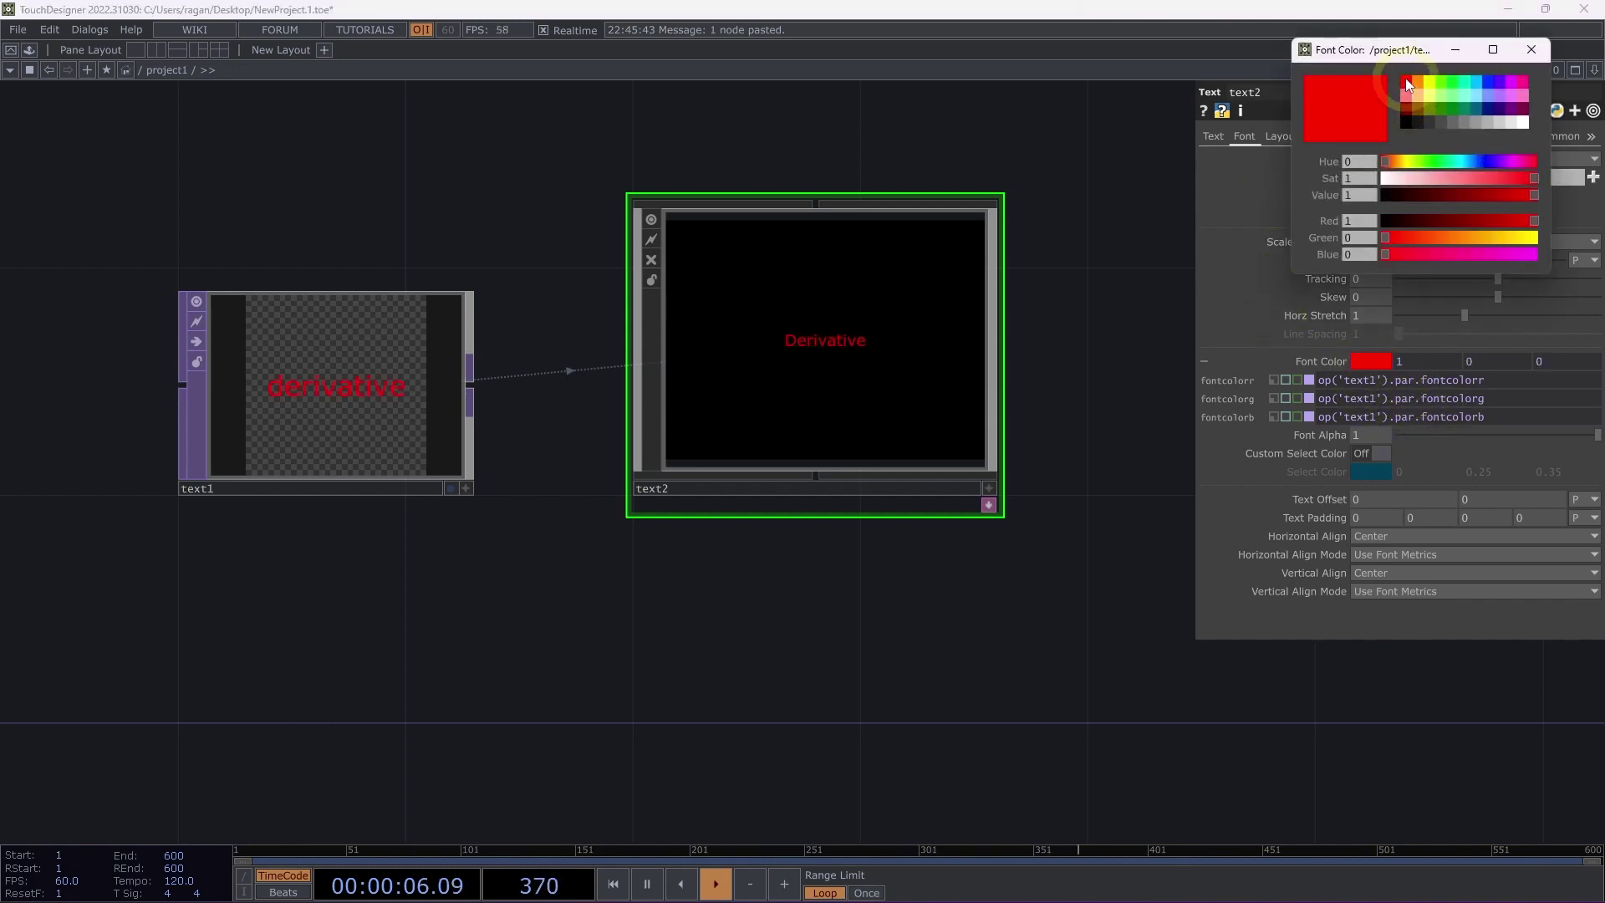
pyautogui.click(1530, 52)
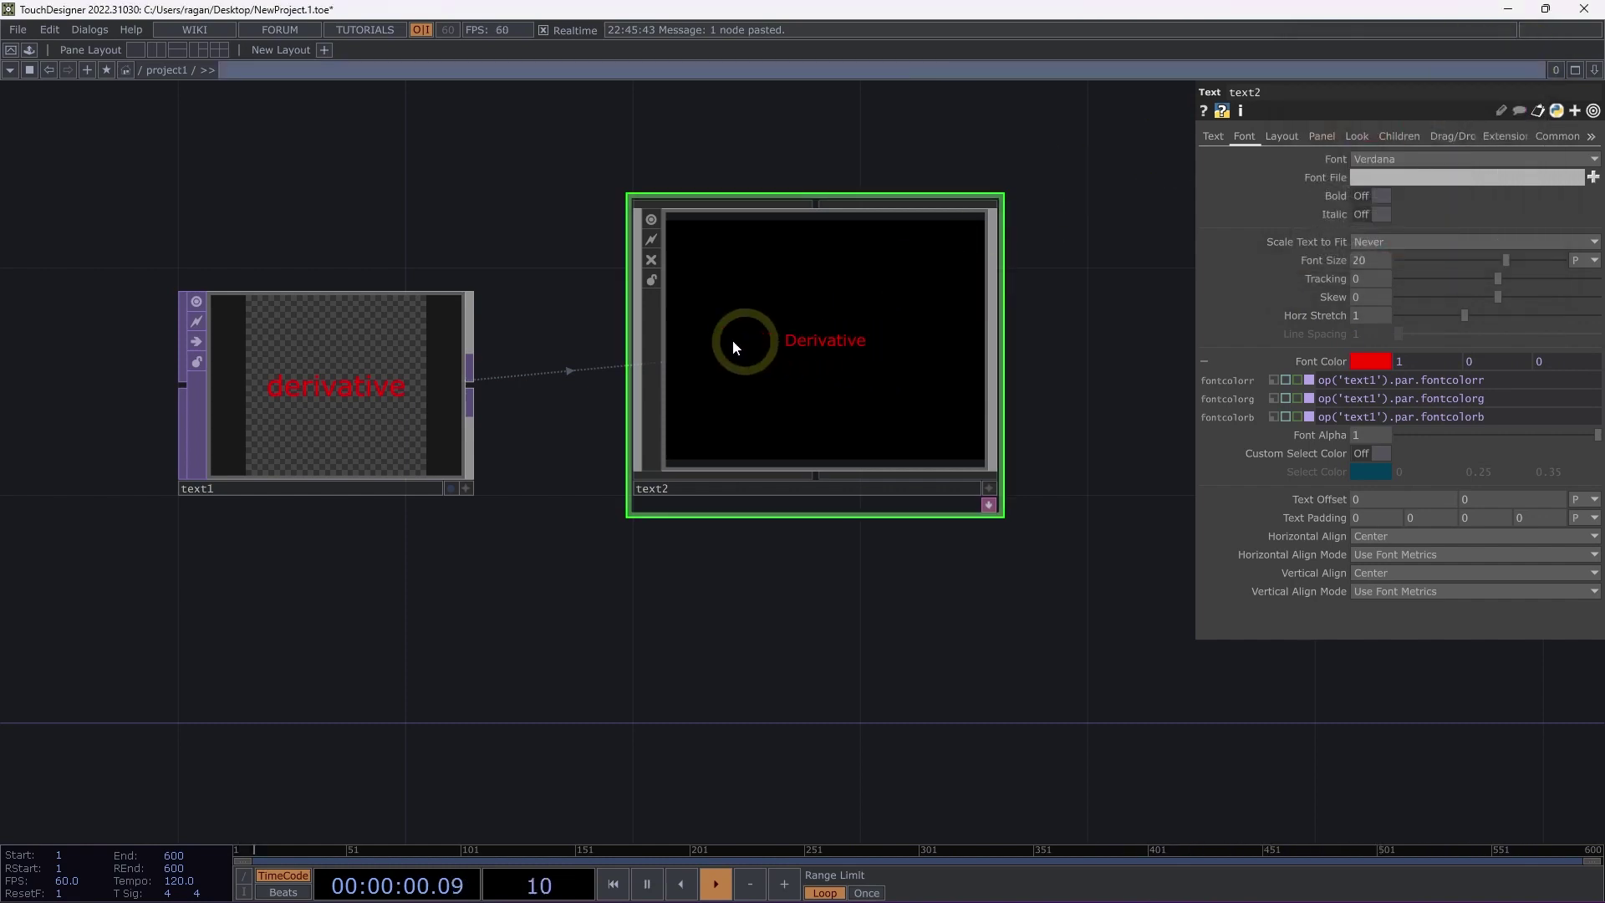
pyautogui.click(393, 334)
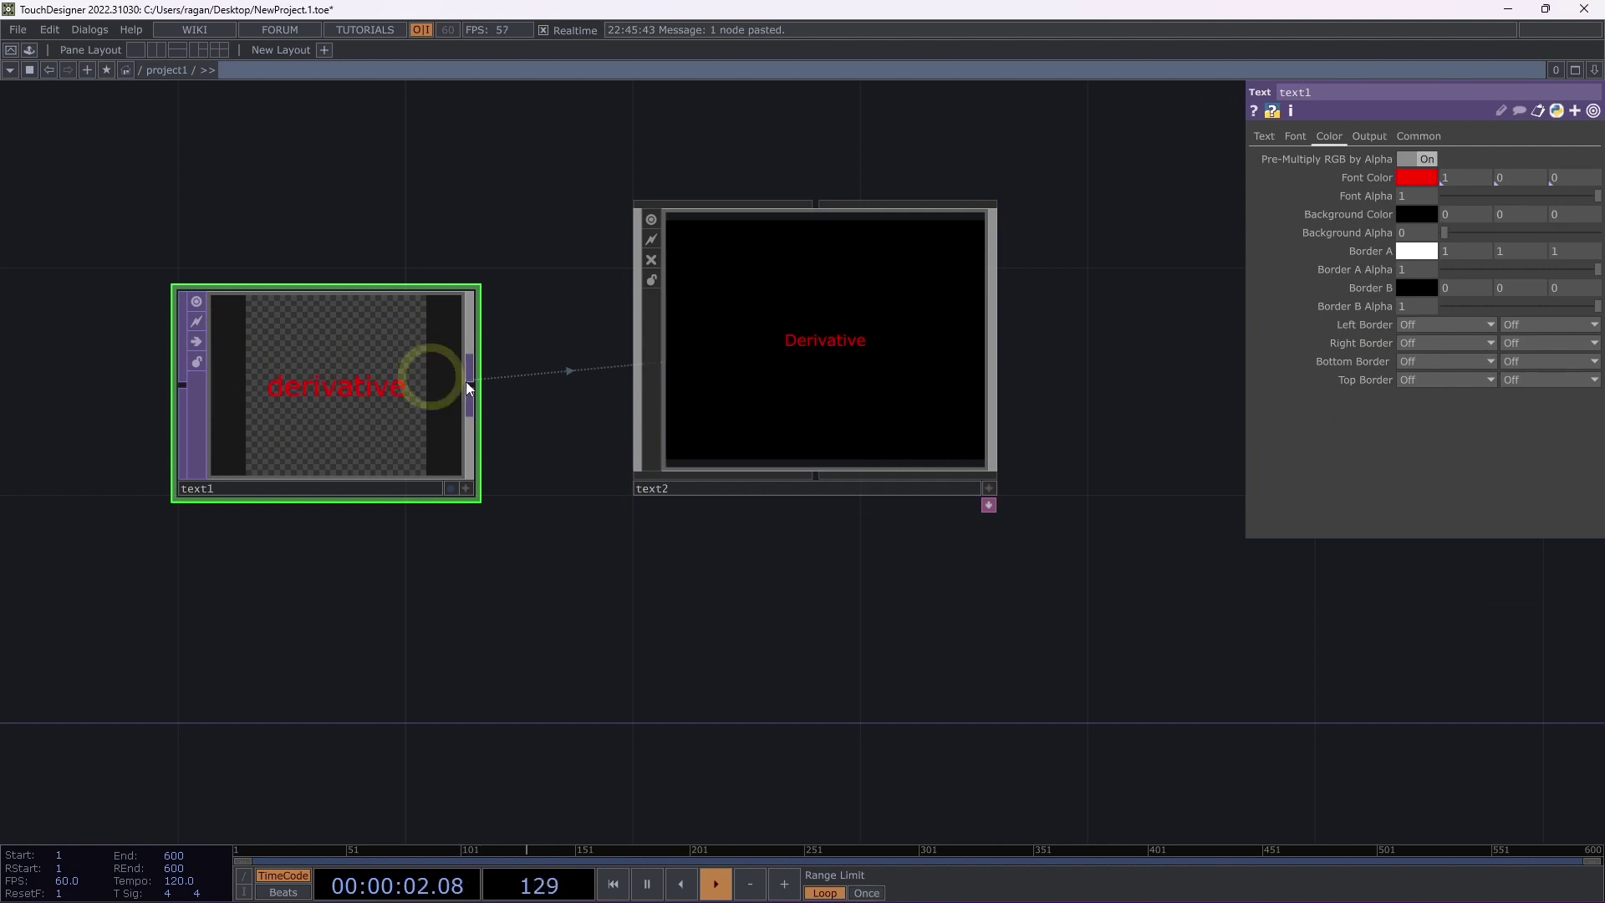
pyautogui.click(1417, 179)
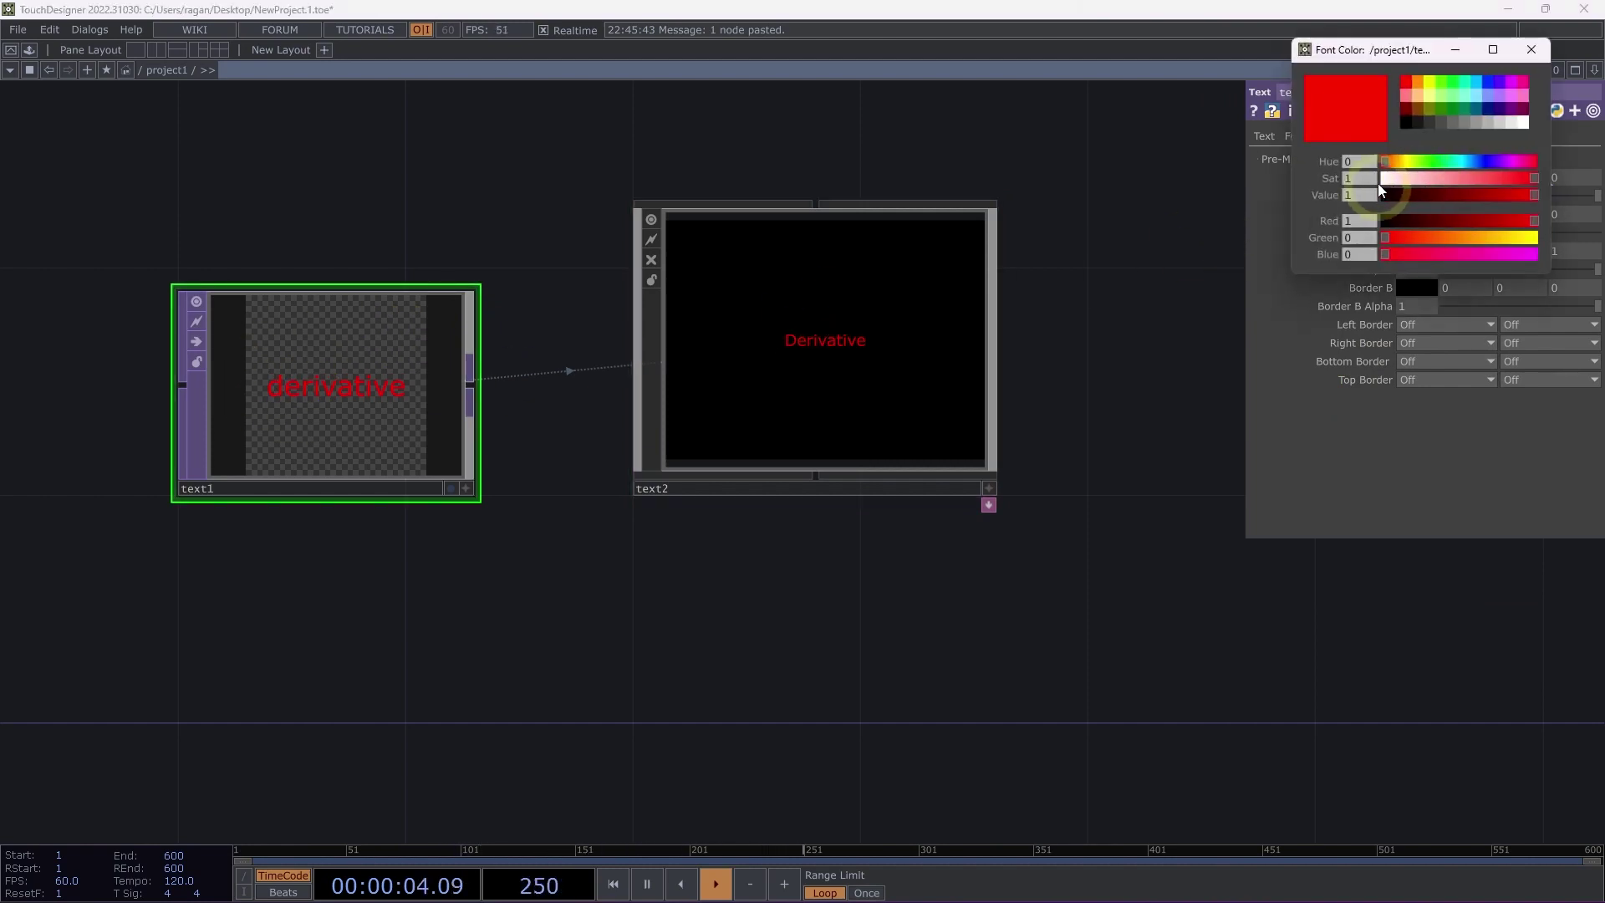
pyautogui.click(1441, 83)
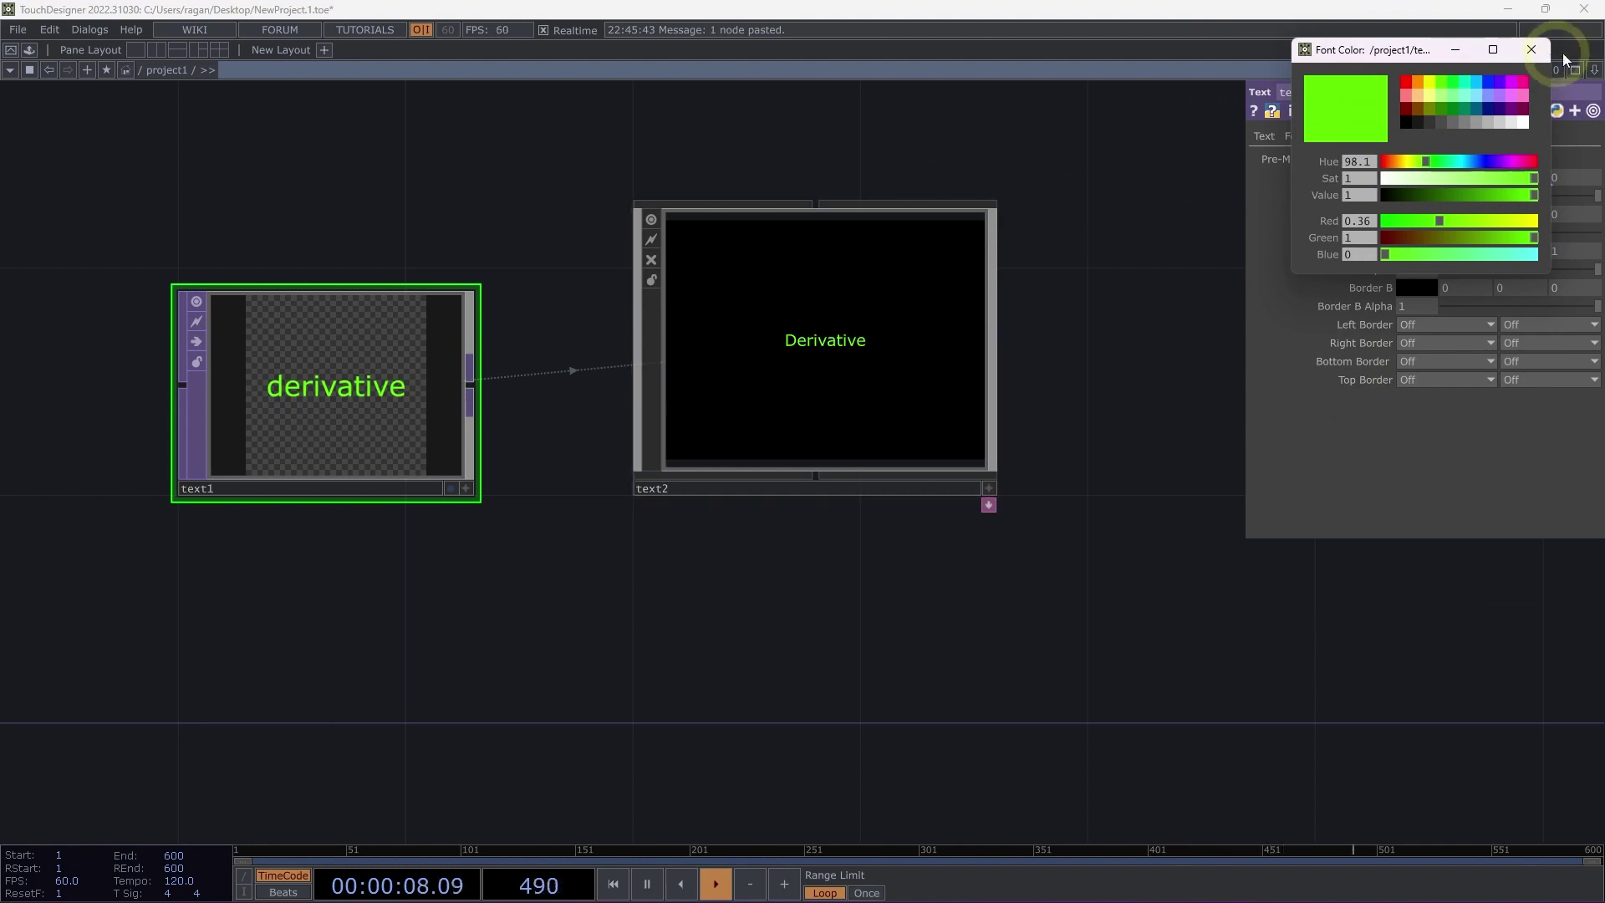
pyautogui.click(1531, 49)
# - Copy and paste text2 as text3, placed just below text2
pyautogui.moveTo(1095, 279); pyautogui.dragTo(1025, 294)
pyautogui.scroll(-5, 931, 394)
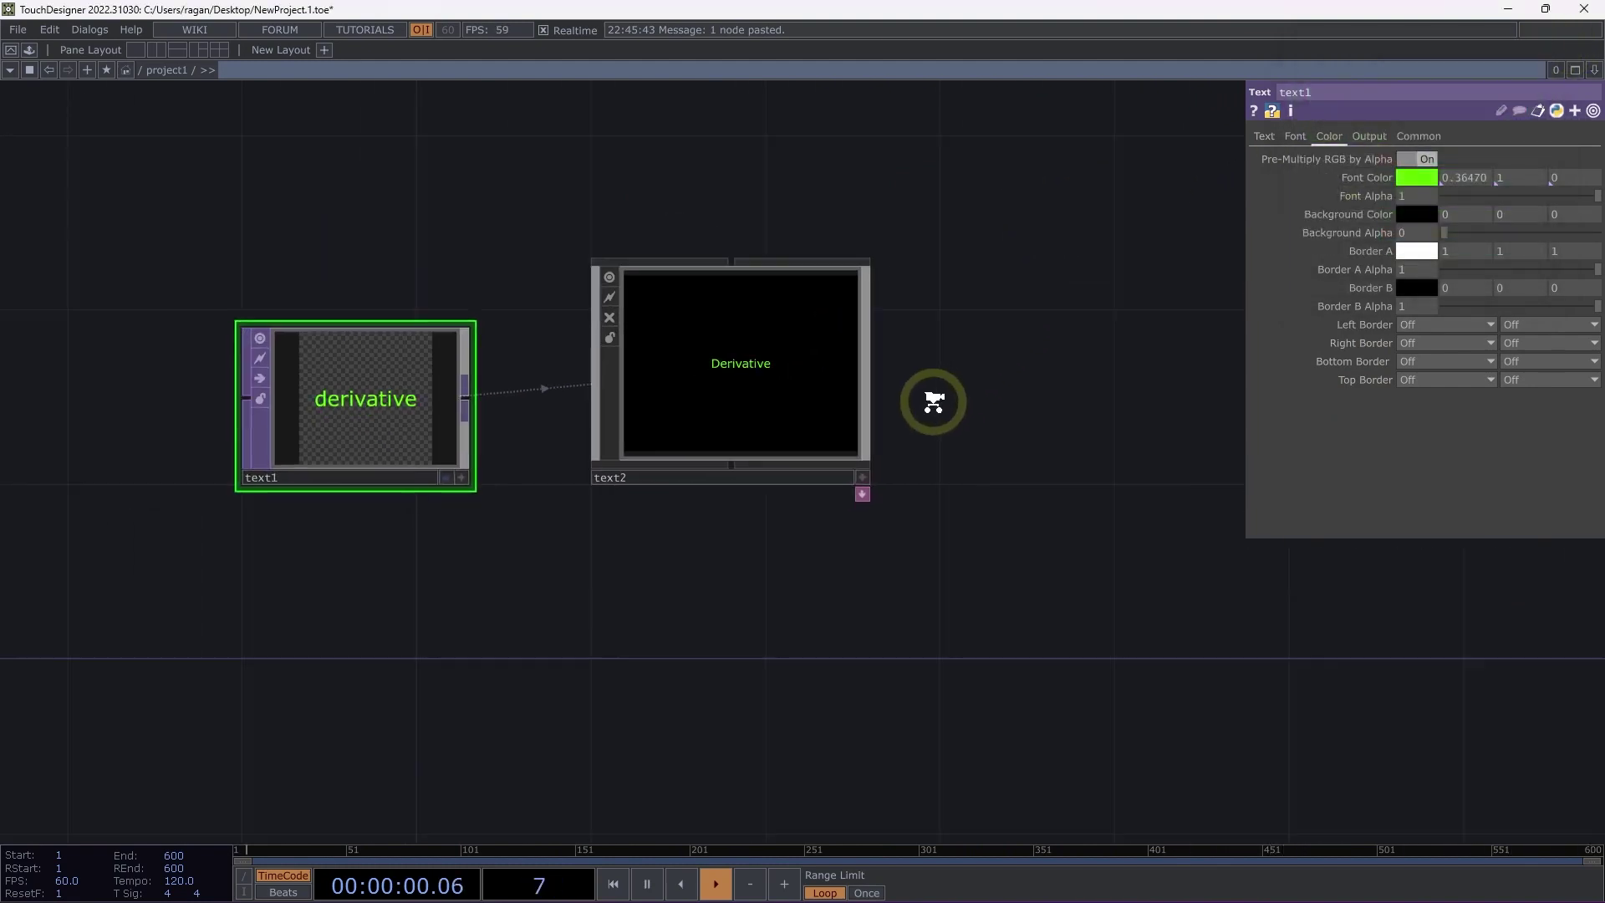
pyautogui.click(823, 398)
pyautogui.hotkey('ctrl', 'c')
pyautogui.hotkey('ctrl', 'v')
pyautogui.moveTo(819, 665); pyautogui.dragTo(819, 535)
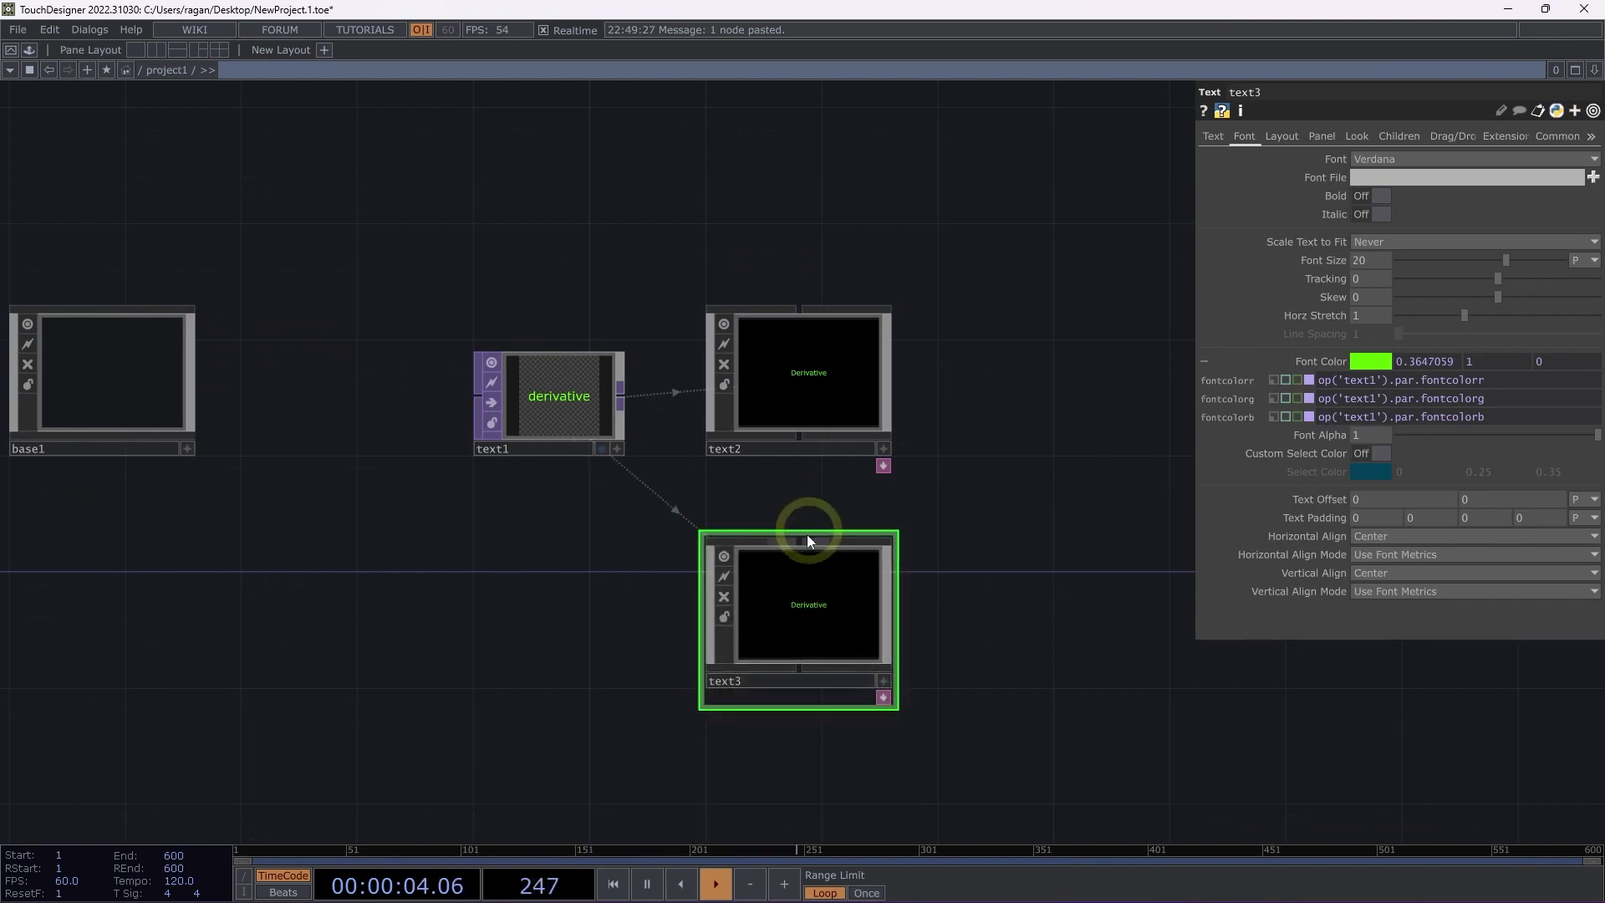
# - Set text1's font colour to orange (1, 0.54, 0), turning linked text2 and text3 orange too
pyautogui.scroll(3, 819, 528)
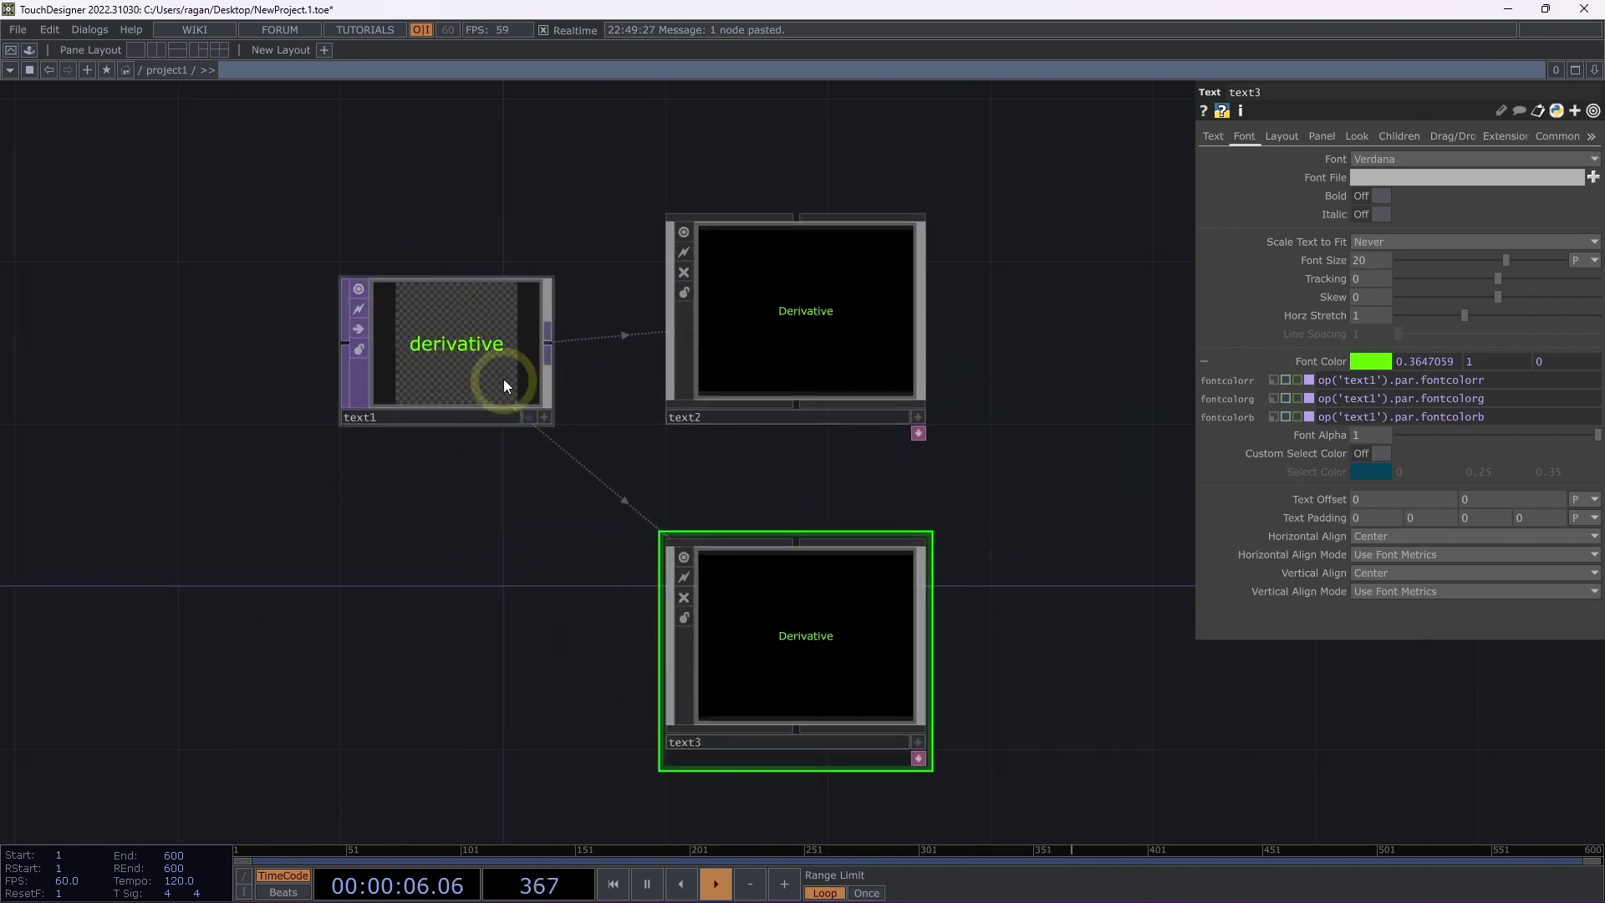
pyautogui.hscroll(5, 503, 391)
pyautogui.scroll(-2, 459, 473)
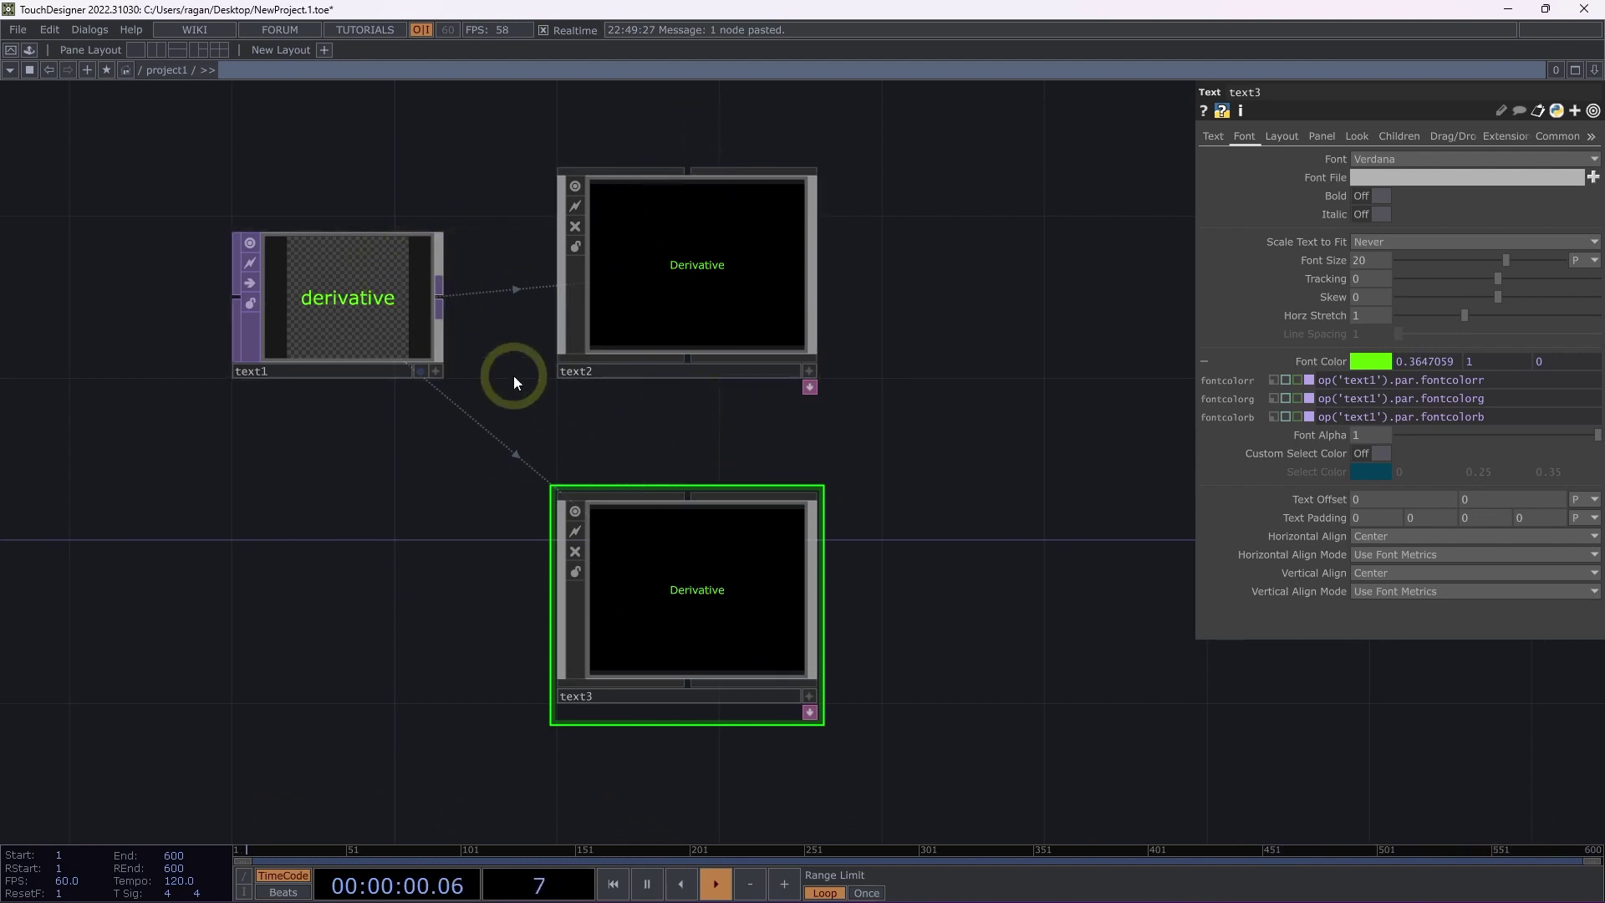
pyautogui.click(404, 323)
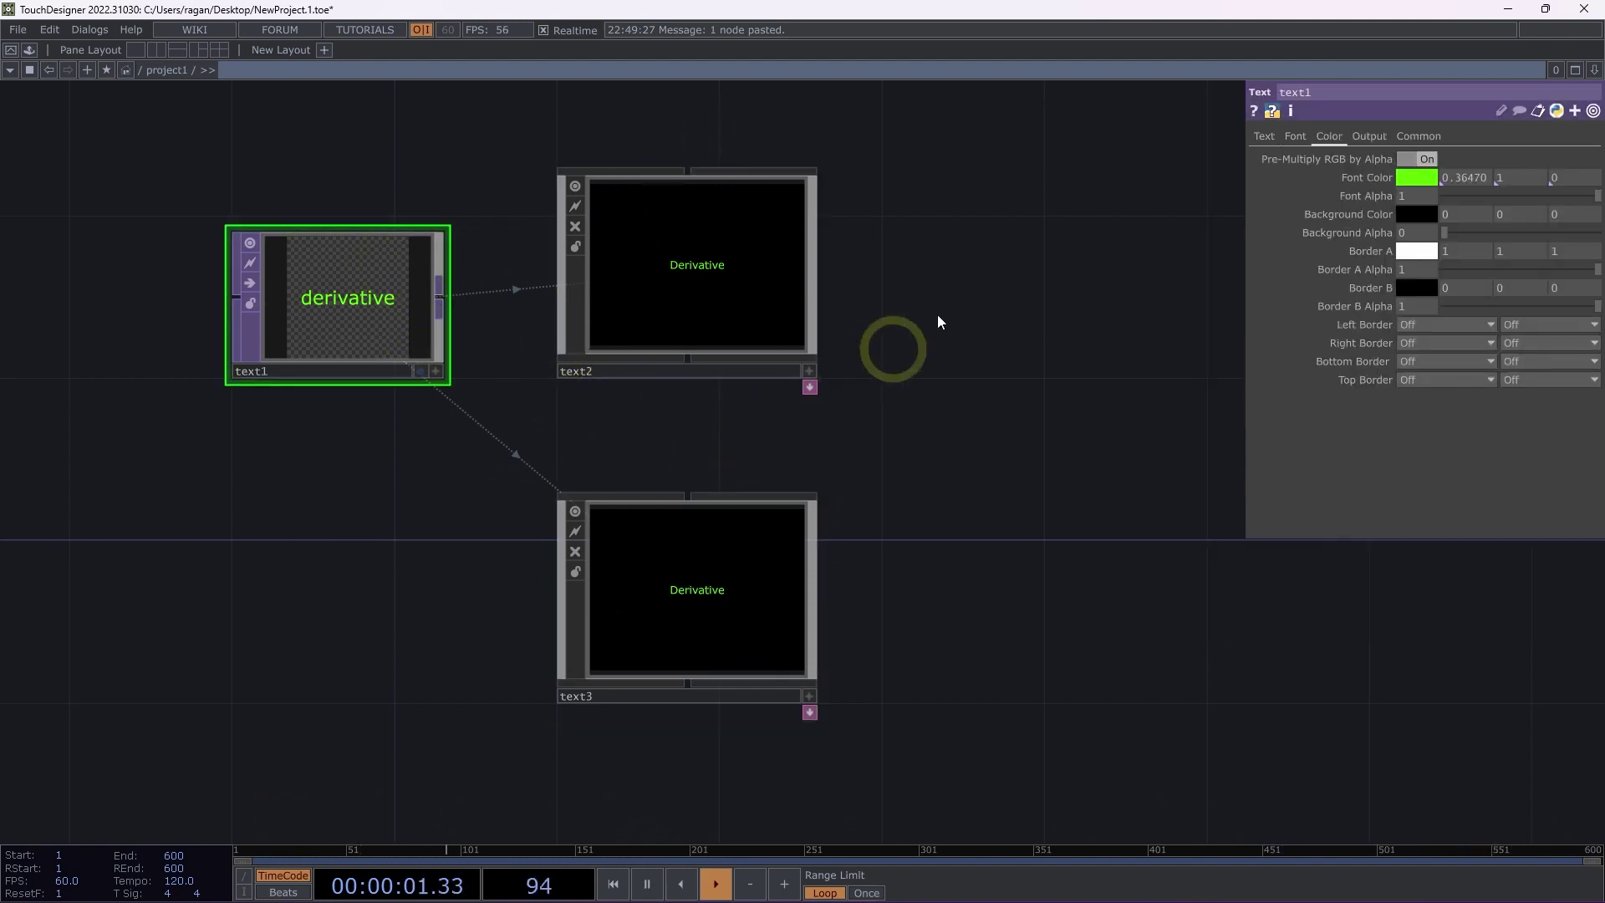
pyautogui.click(1409, 178)
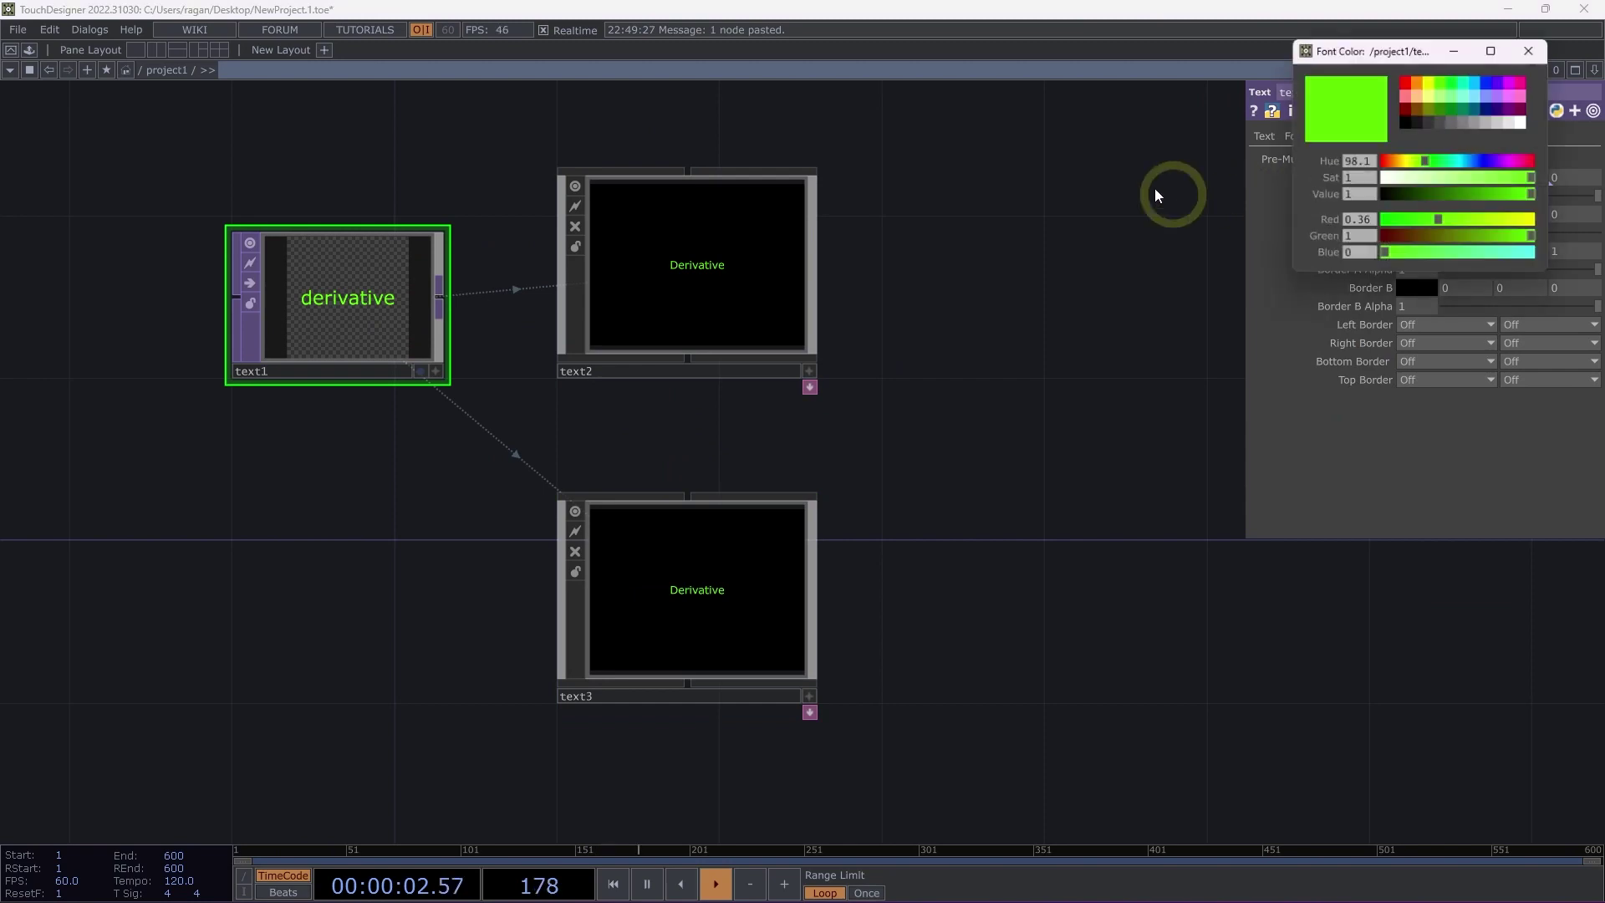
pyautogui.click(1407, 87)
pyautogui.click(1422, 80)
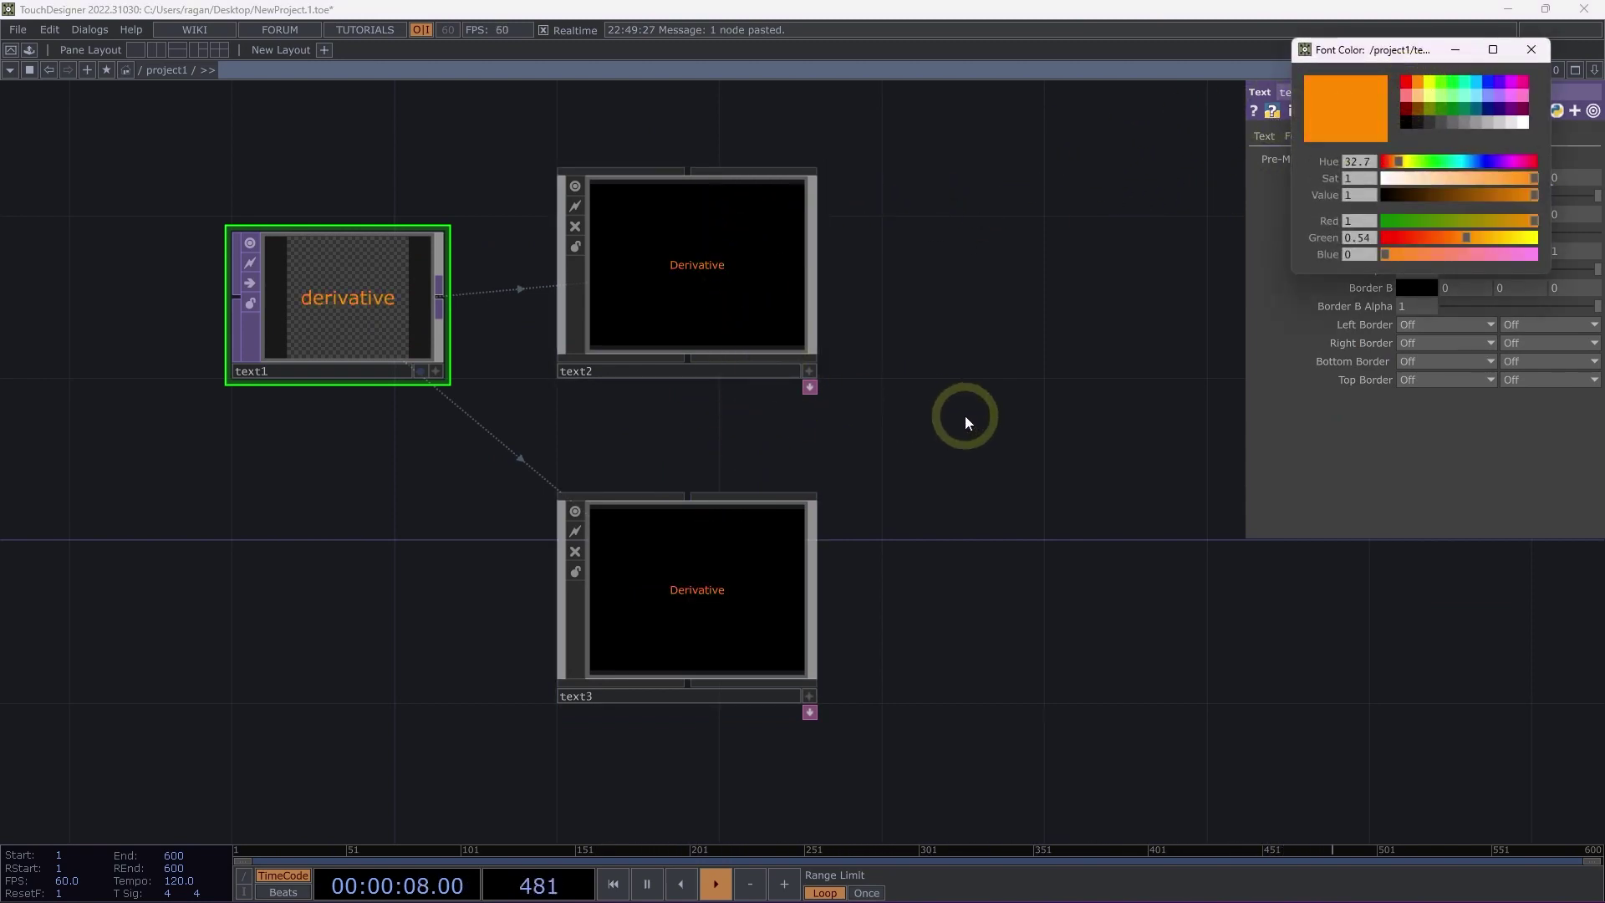
pyautogui.moveTo(1001, 440); pyautogui.dragTo(475, 428)
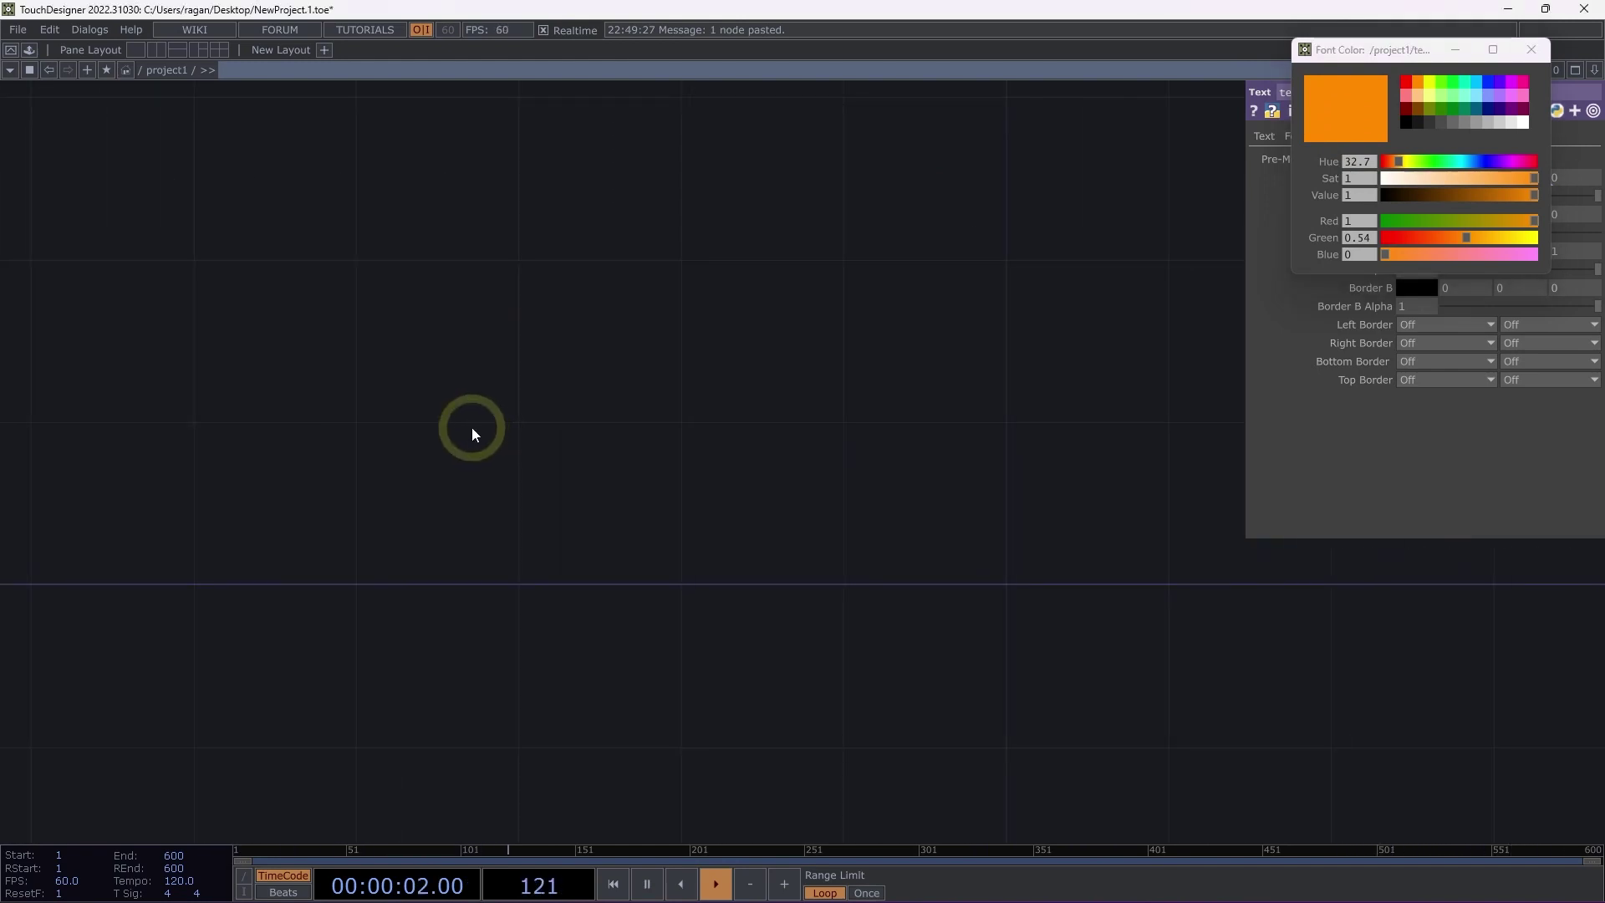
# - Create a new Base component, base2, and open its Component Editor
pyautogui.press('Tab')
pyautogui.write('base')
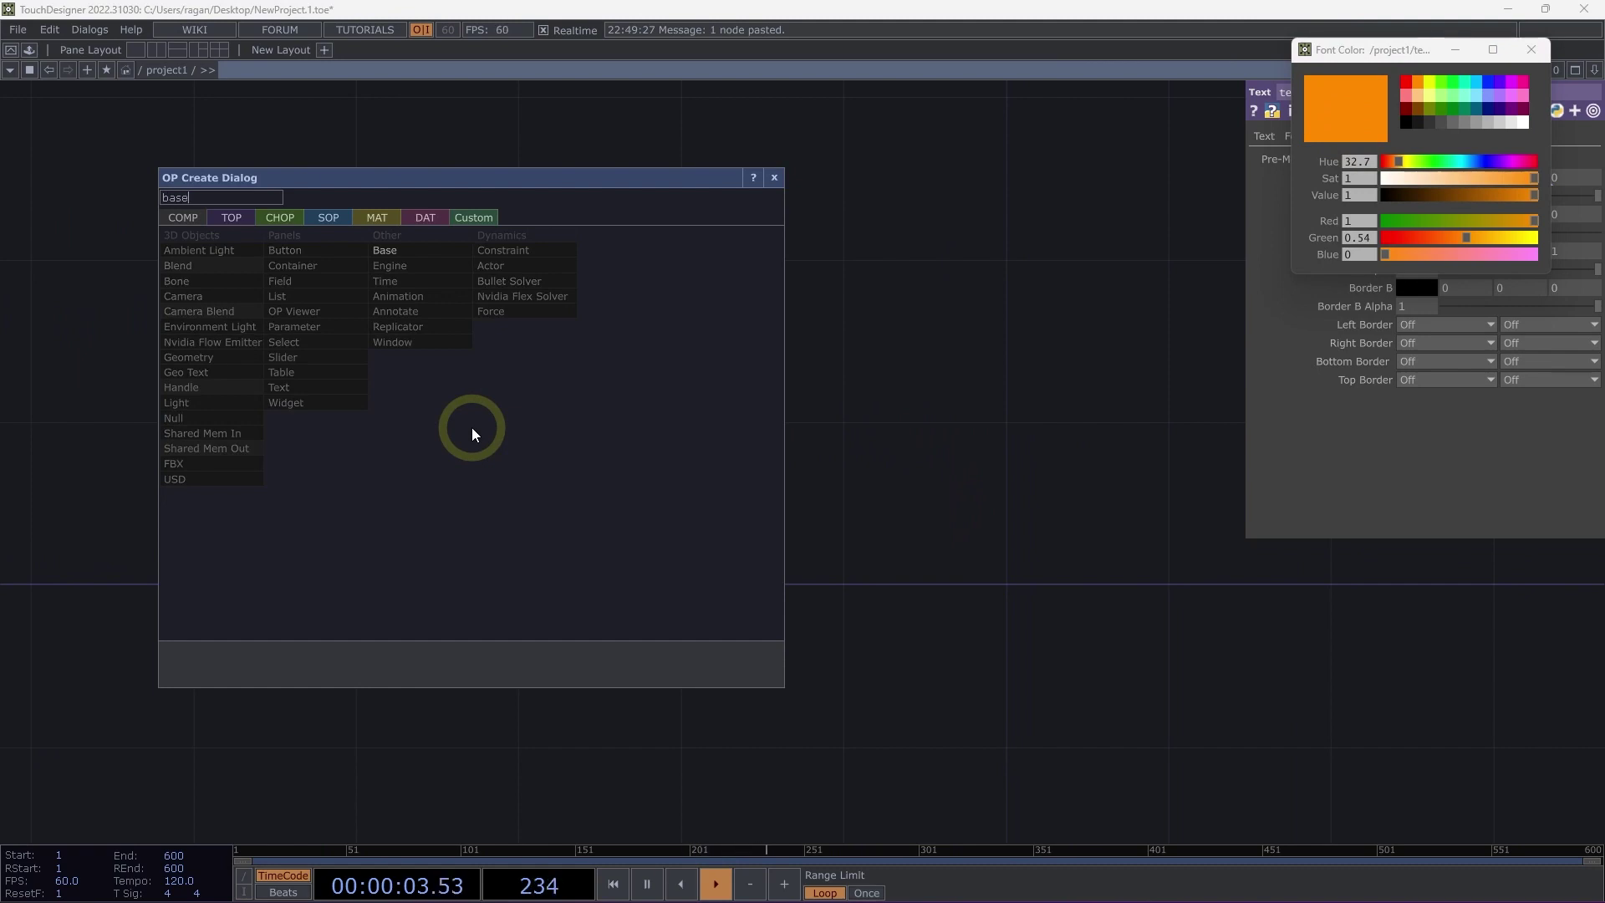
pyautogui.click(378, 249)
pyautogui.moveTo(451, 288); pyautogui.dragTo(489, 329)
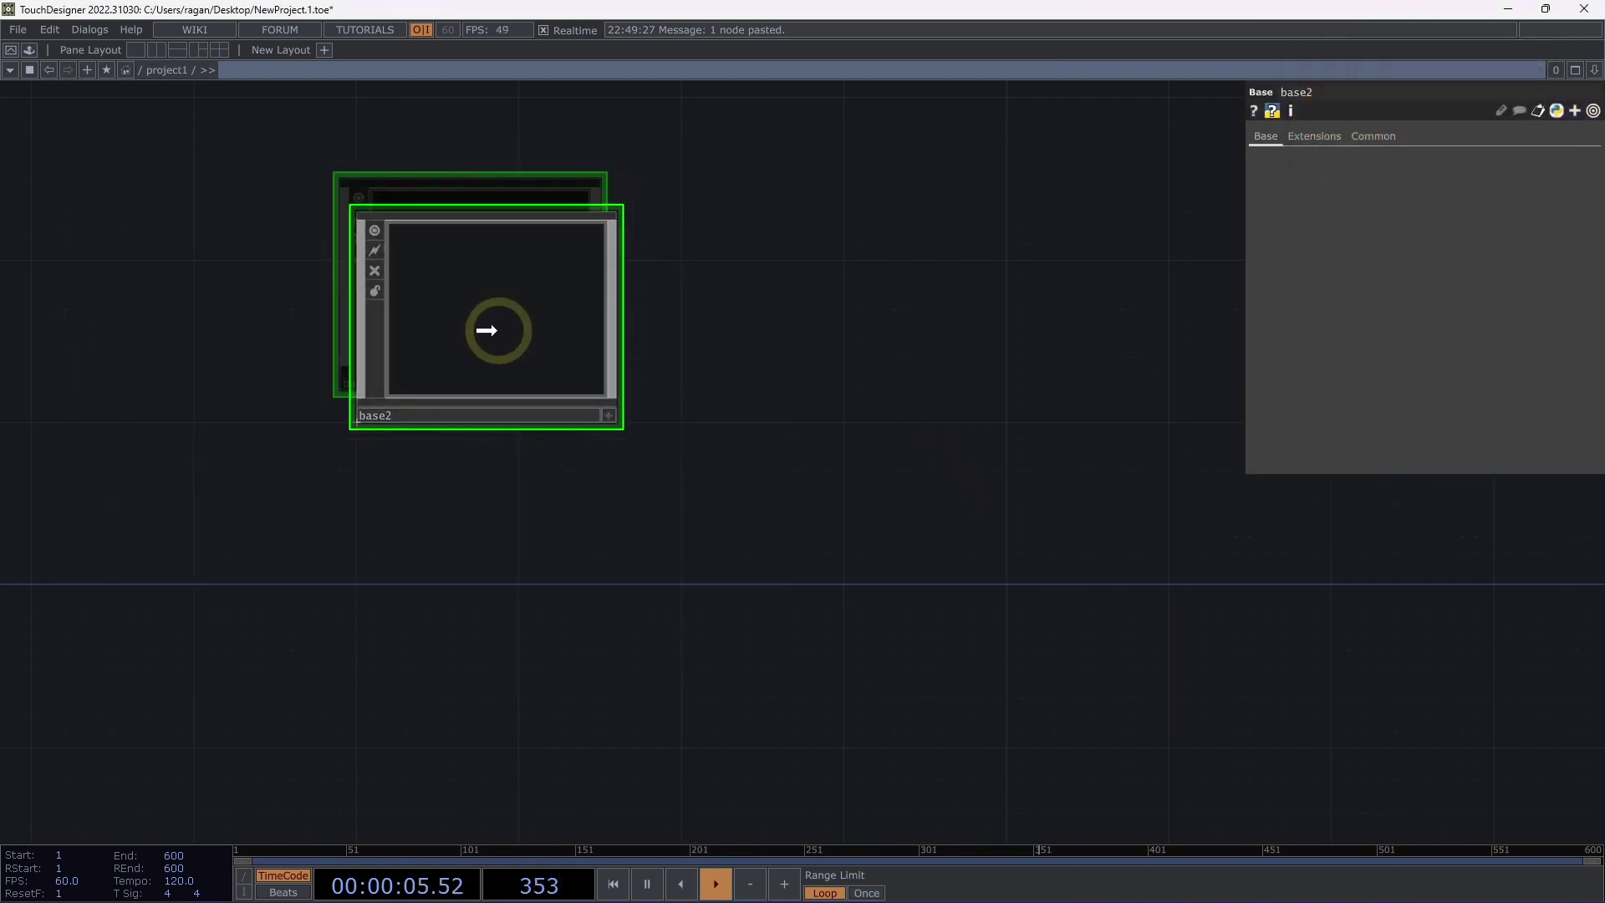
pyautogui.click(489, 329)
pyautogui.rightClick(510, 334)
pyautogui.click(608, 353)
pyautogui.moveTo(610, 48); pyautogui.dragTo(183, 146)
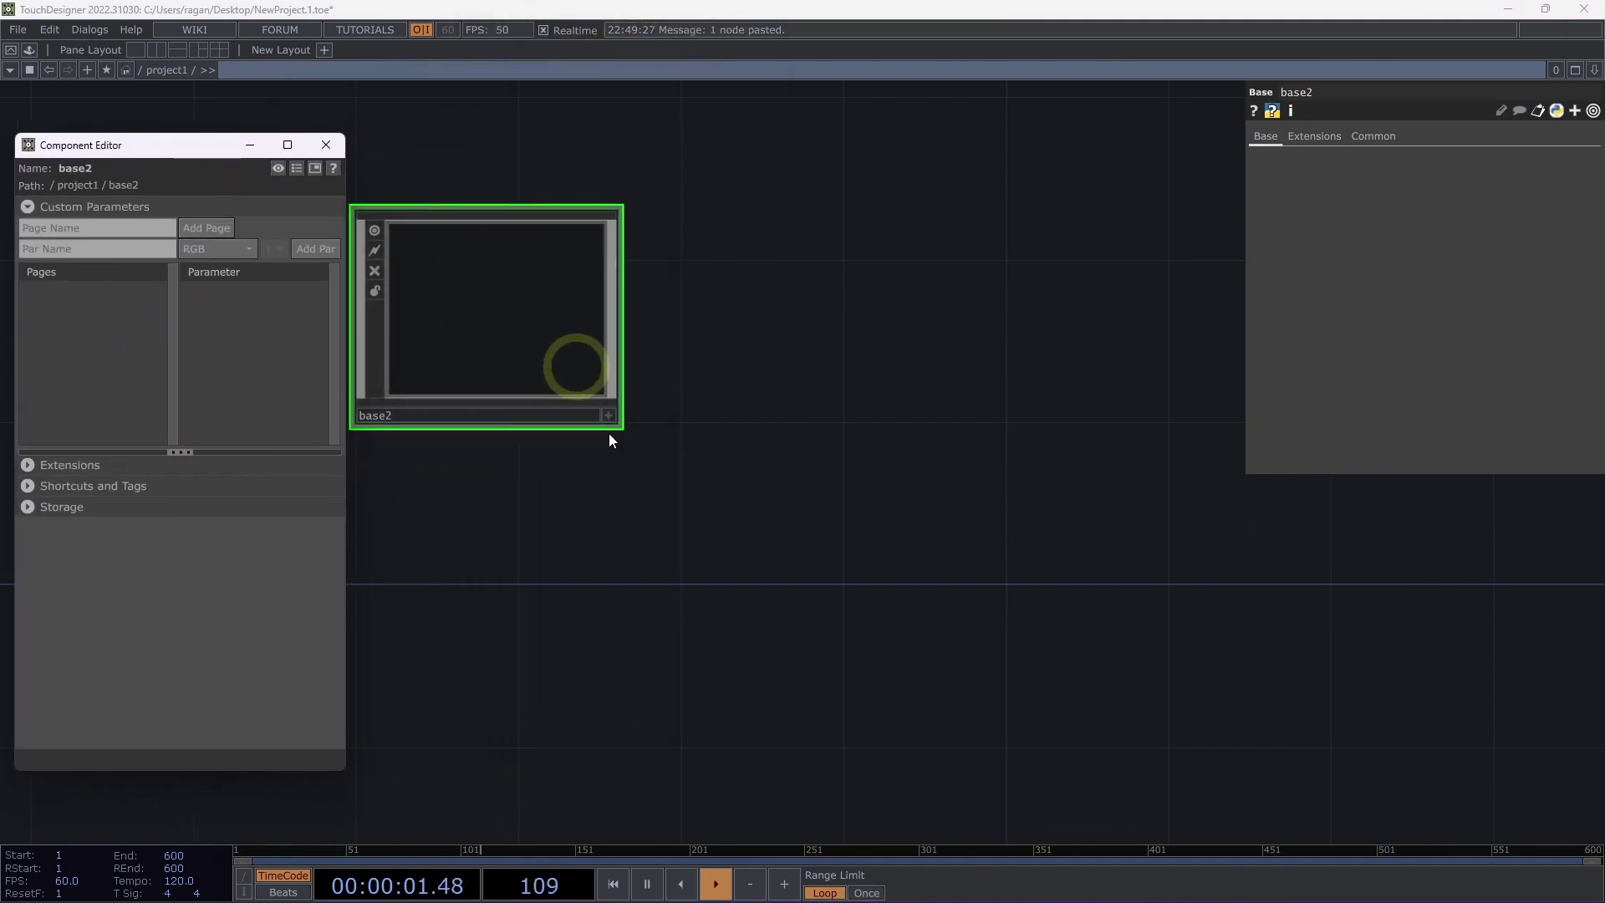
pyautogui.moveTo(724, 532); pyautogui.dragTo(767, 544)
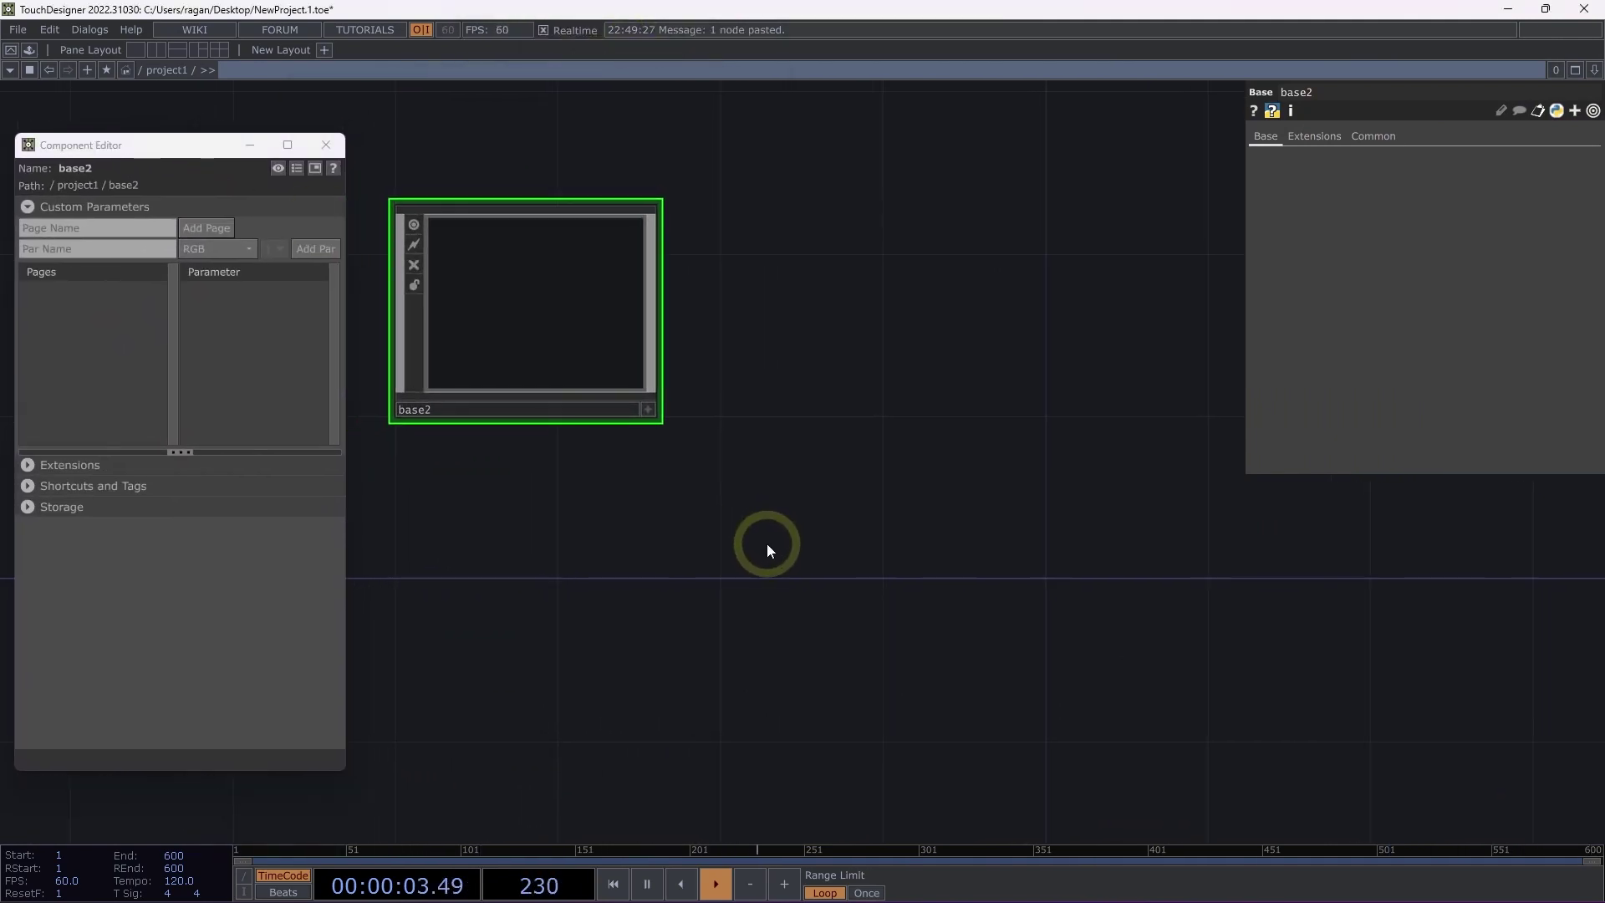
# - Add a banana Movie File In TOP, moviefilein2, feeding a Level TOP, level2, then select base2's Par Name field
pyautogui.press('Tab')
pyautogui.write('mov')
pyautogui.click(511, 337)
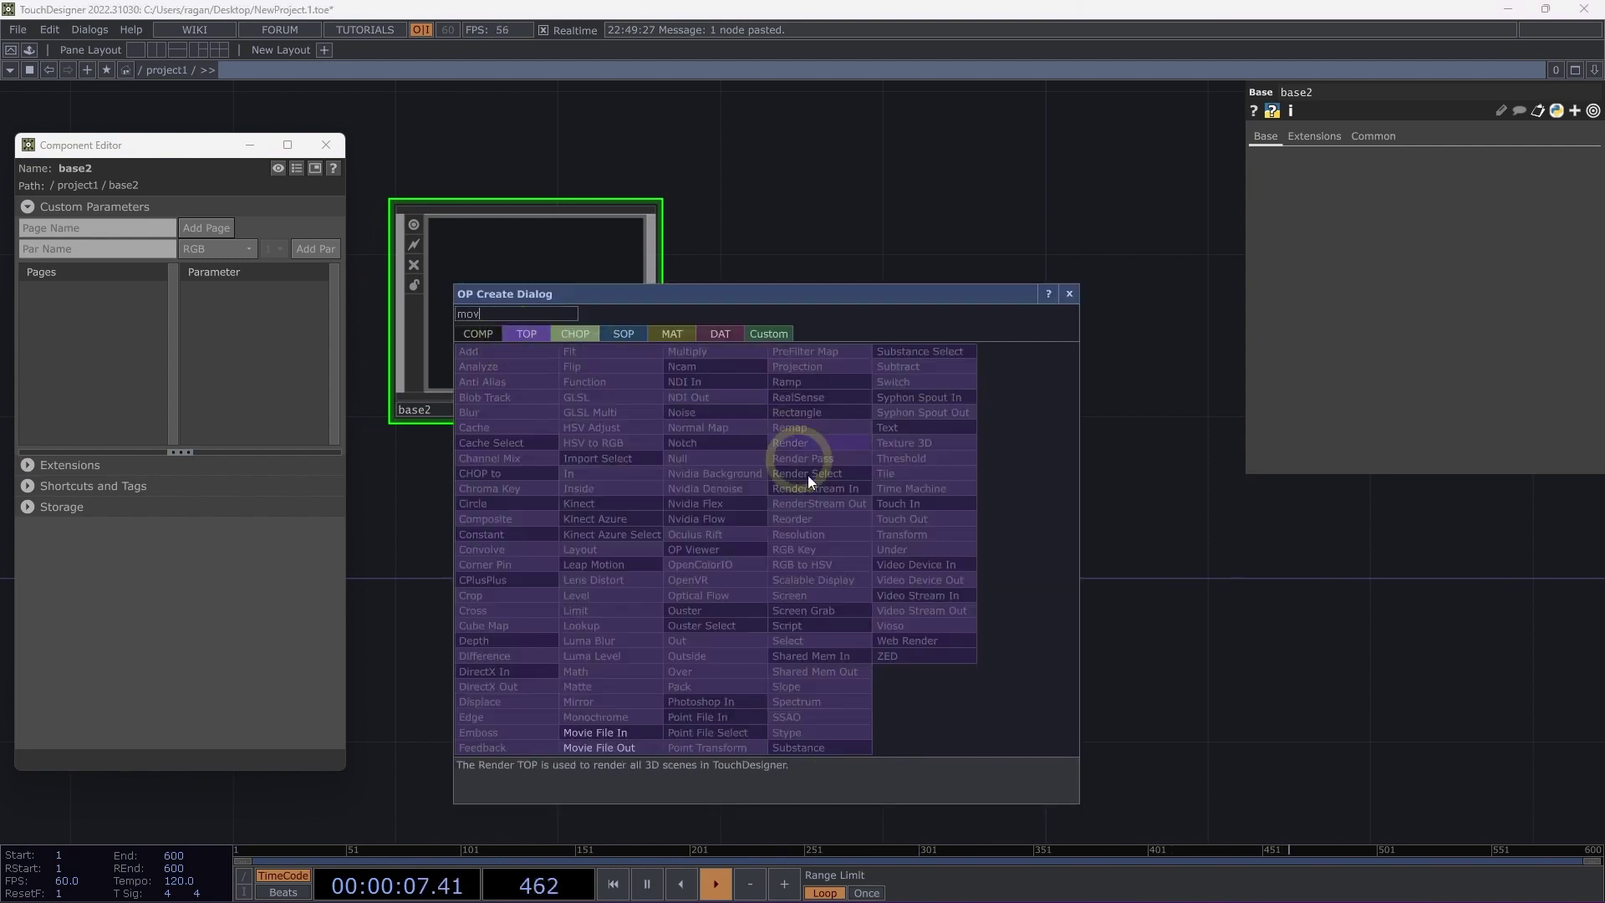
pyautogui.click(618, 734)
pyautogui.moveTo(985, 364); pyautogui.dragTo(815, 503)
pyautogui.rightClick(926, 499)
pyautogui.write('lev')
pyautogui.click(789, 550)
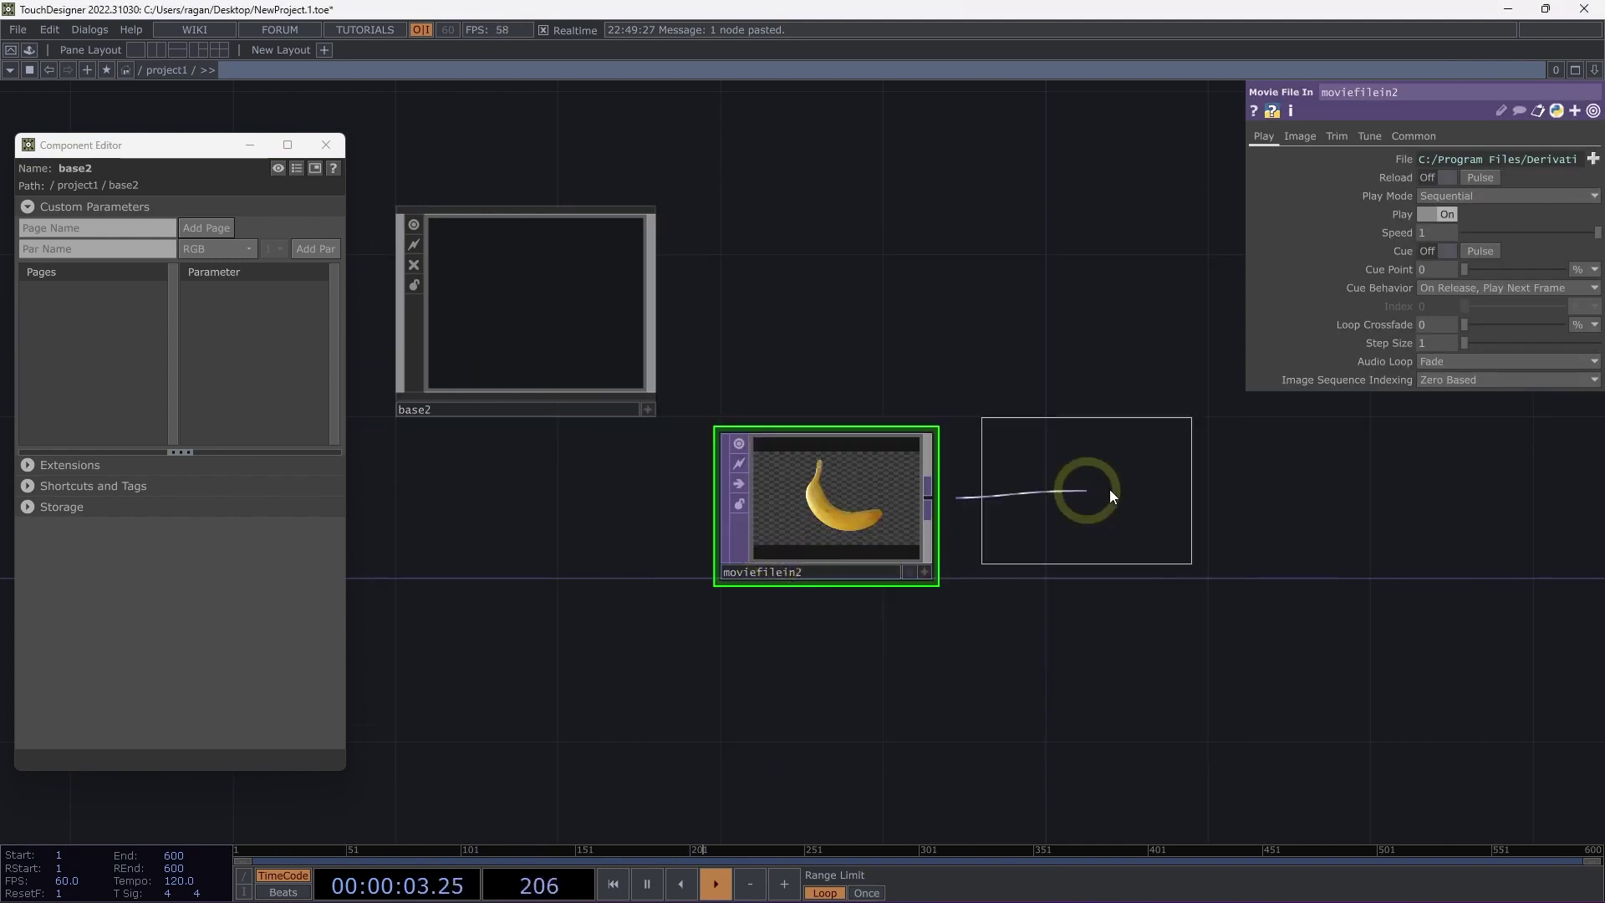
pyautogui.click(1087, 489)
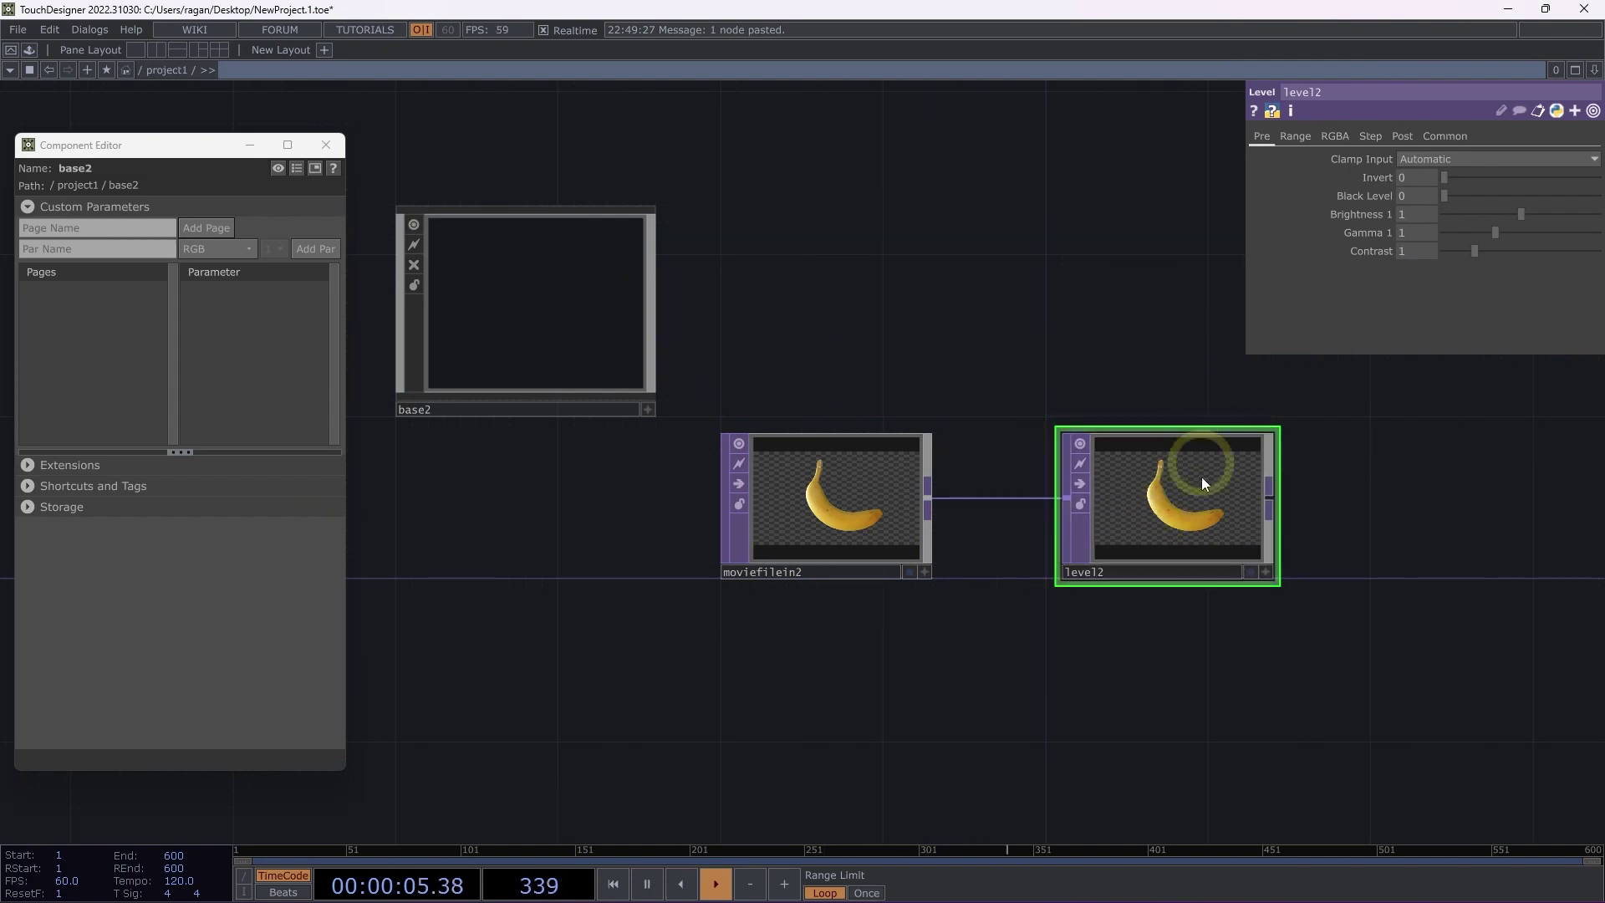
pyautogui.moveTo(1200, 446); pyautogui.dragTo(1183, 446)
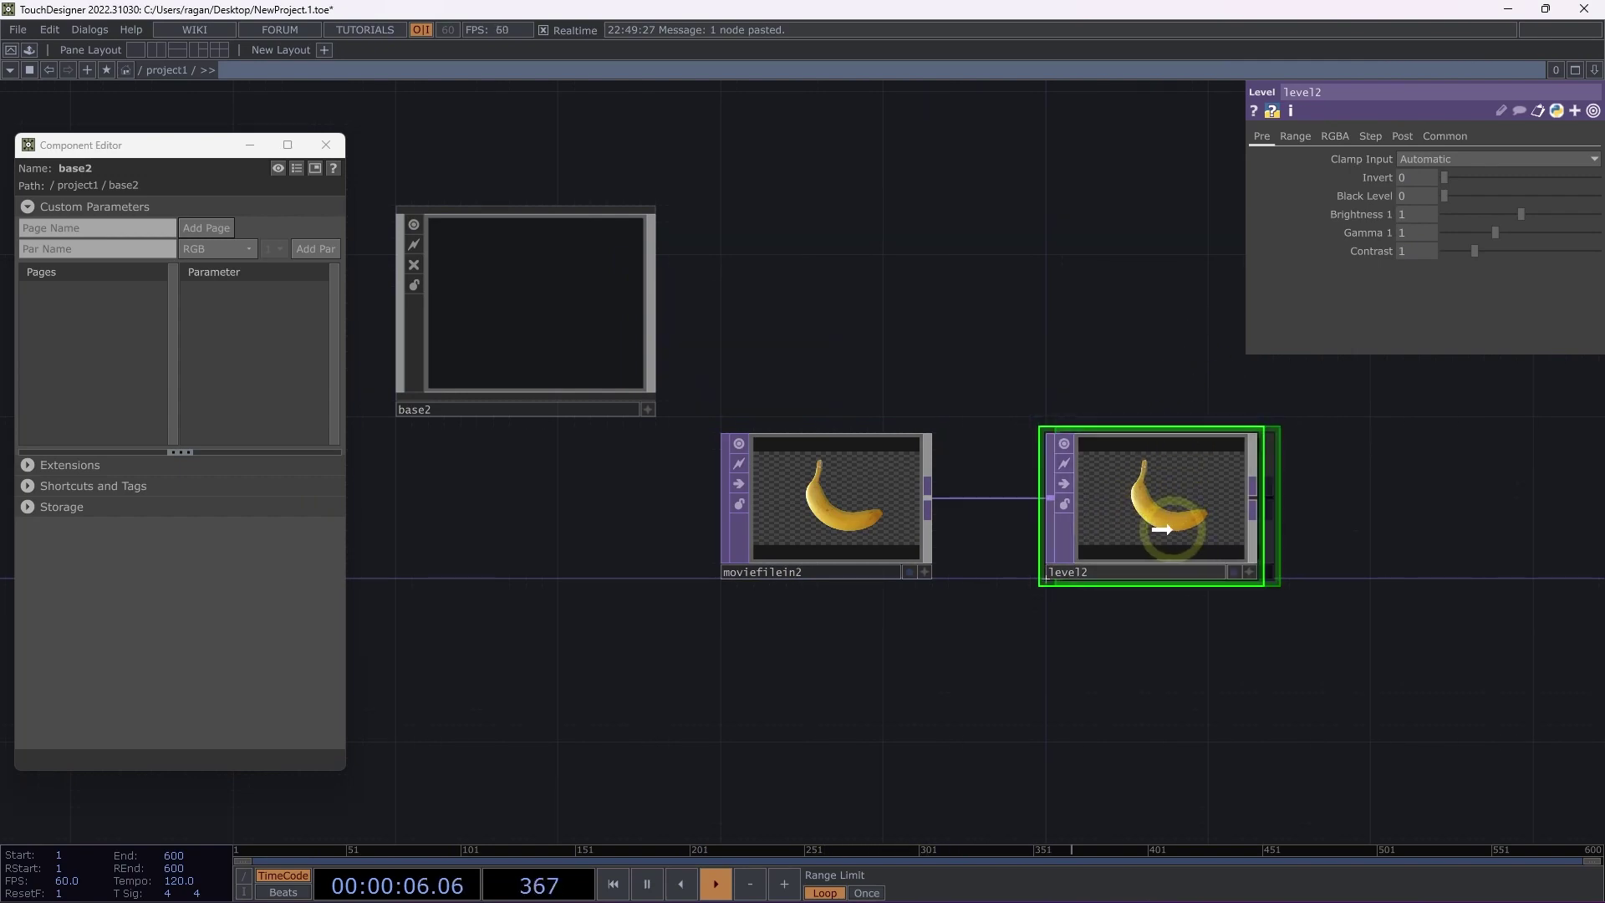
pyautogui.click(623, 319)
pyautogui.click(122, 251)
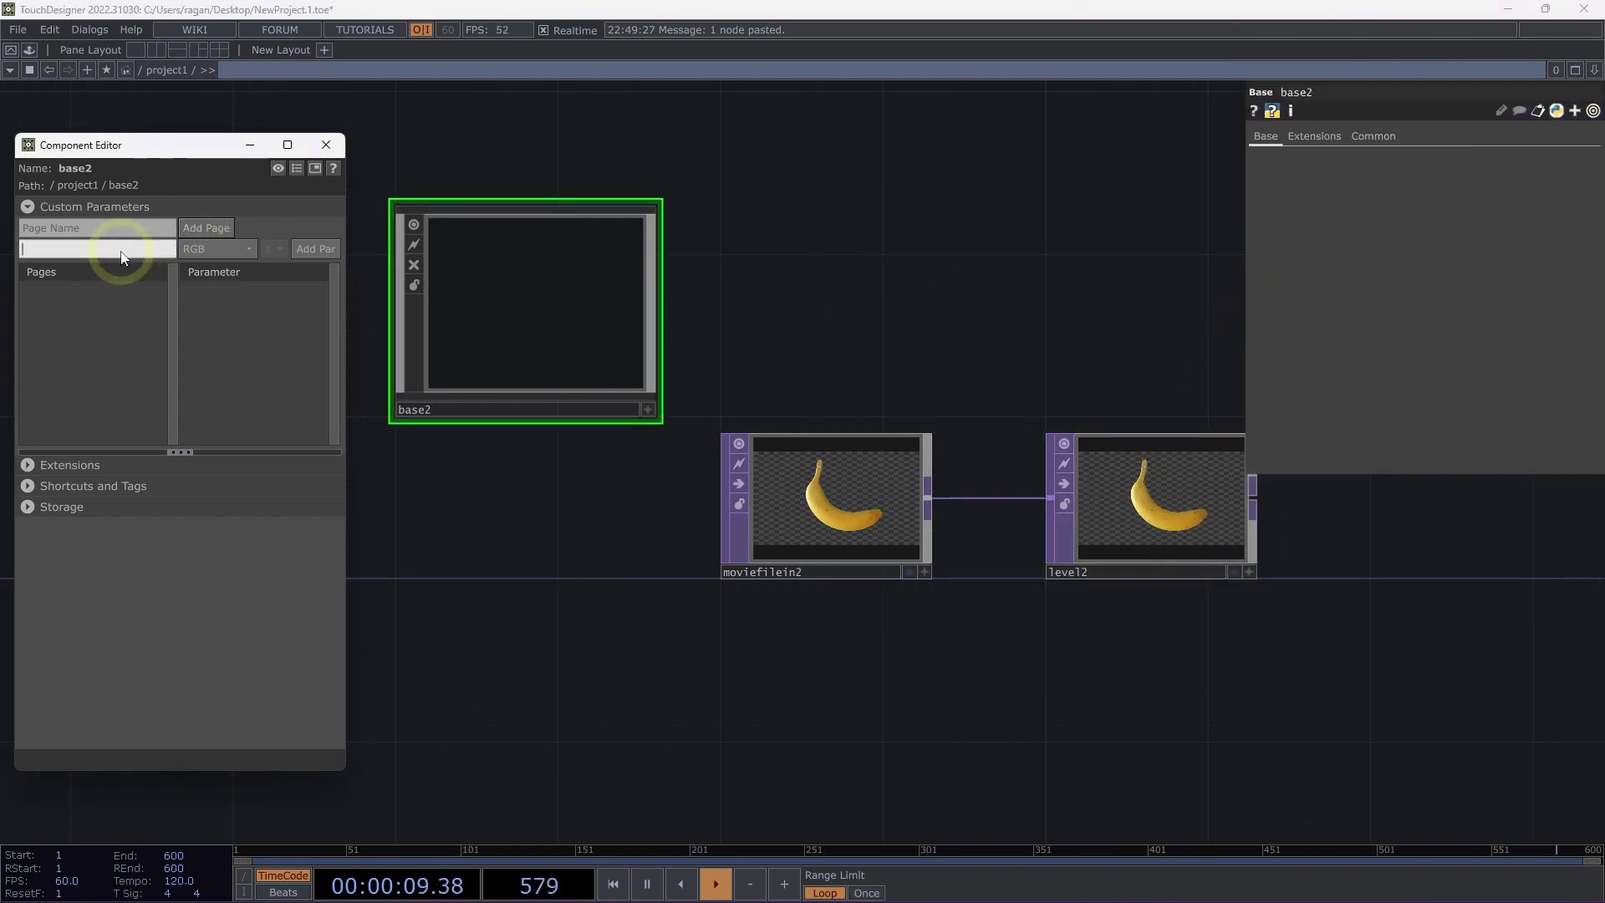
# - Add a Float custom parameter named Invert to base2
pyautogui.write('Invert')
pyautogui.click(237, 249)
pyautogui.moveTo(238, 249); pyautogui.dragTo(224, 299)
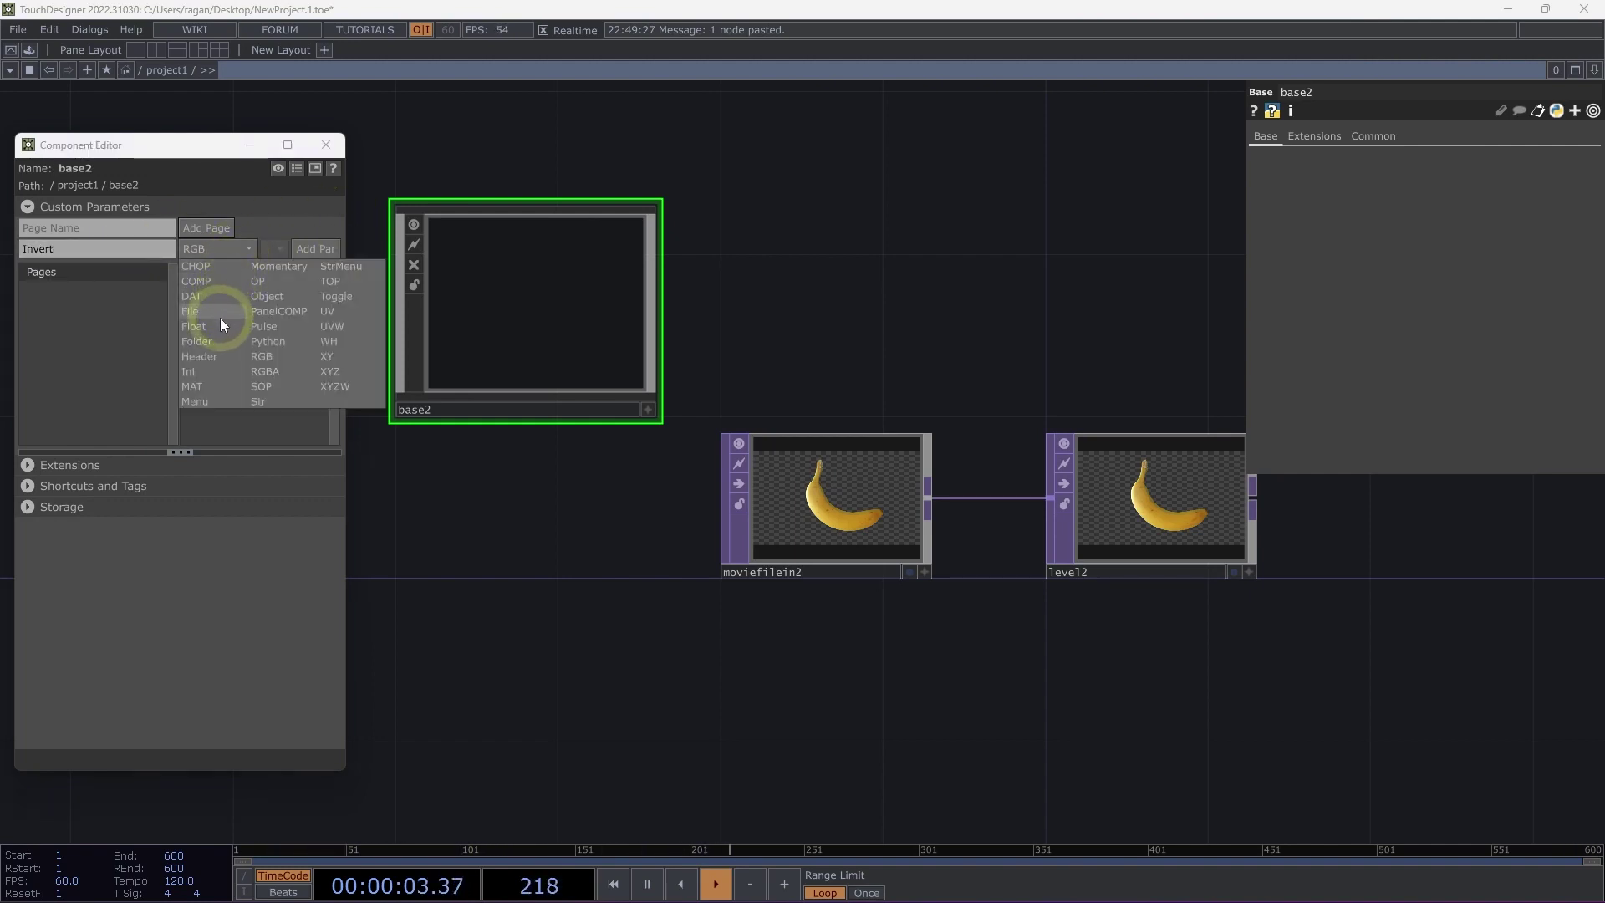
pyautogui.click(220, 325)
pyautogui.click(301, 245)
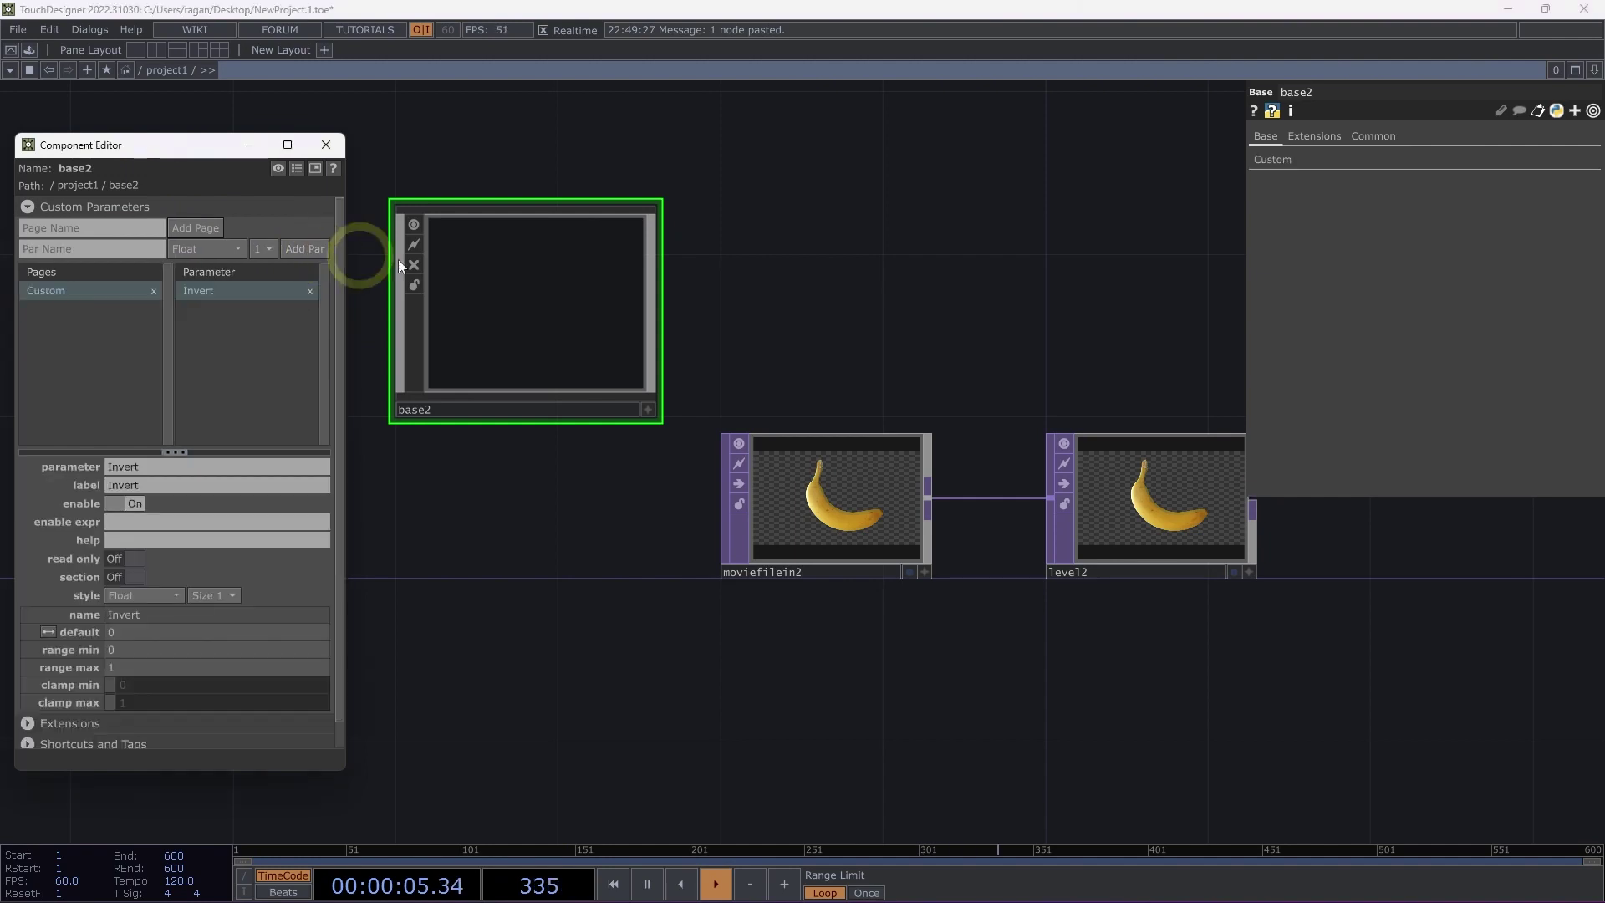
# - Bind level2's Invert to base2's Invert and test it by partly inverting the banana
pyautogui.click(1284, 164)
pyautogui.moveTo(1383, 182); pyautogui.dragTo(1424, 177)
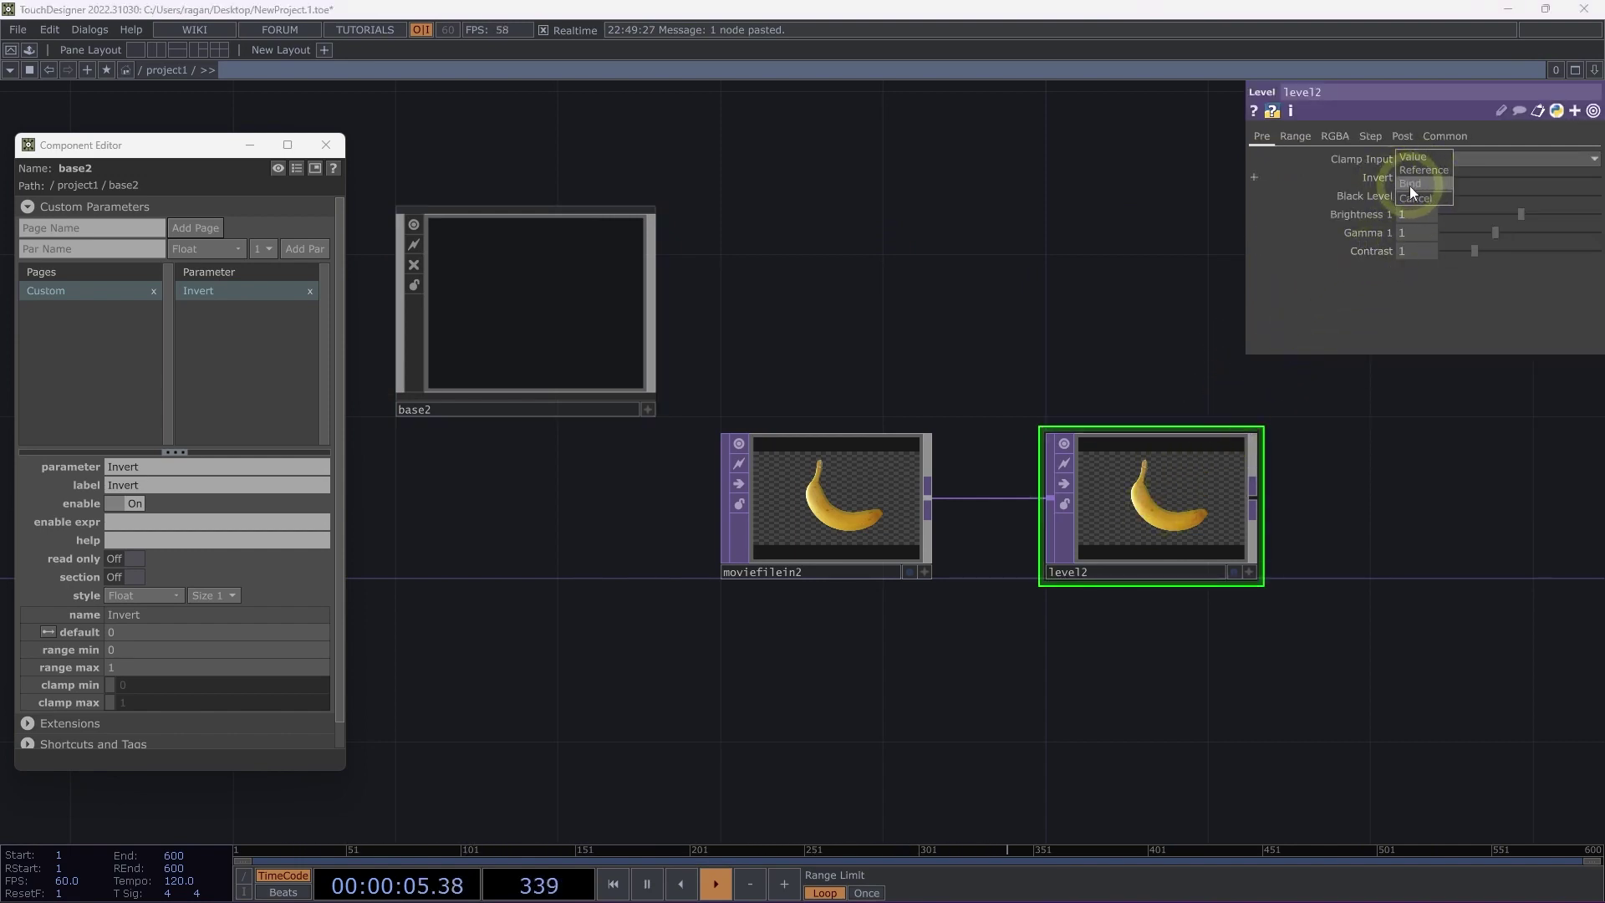
pyautogui.click(1416, 184)
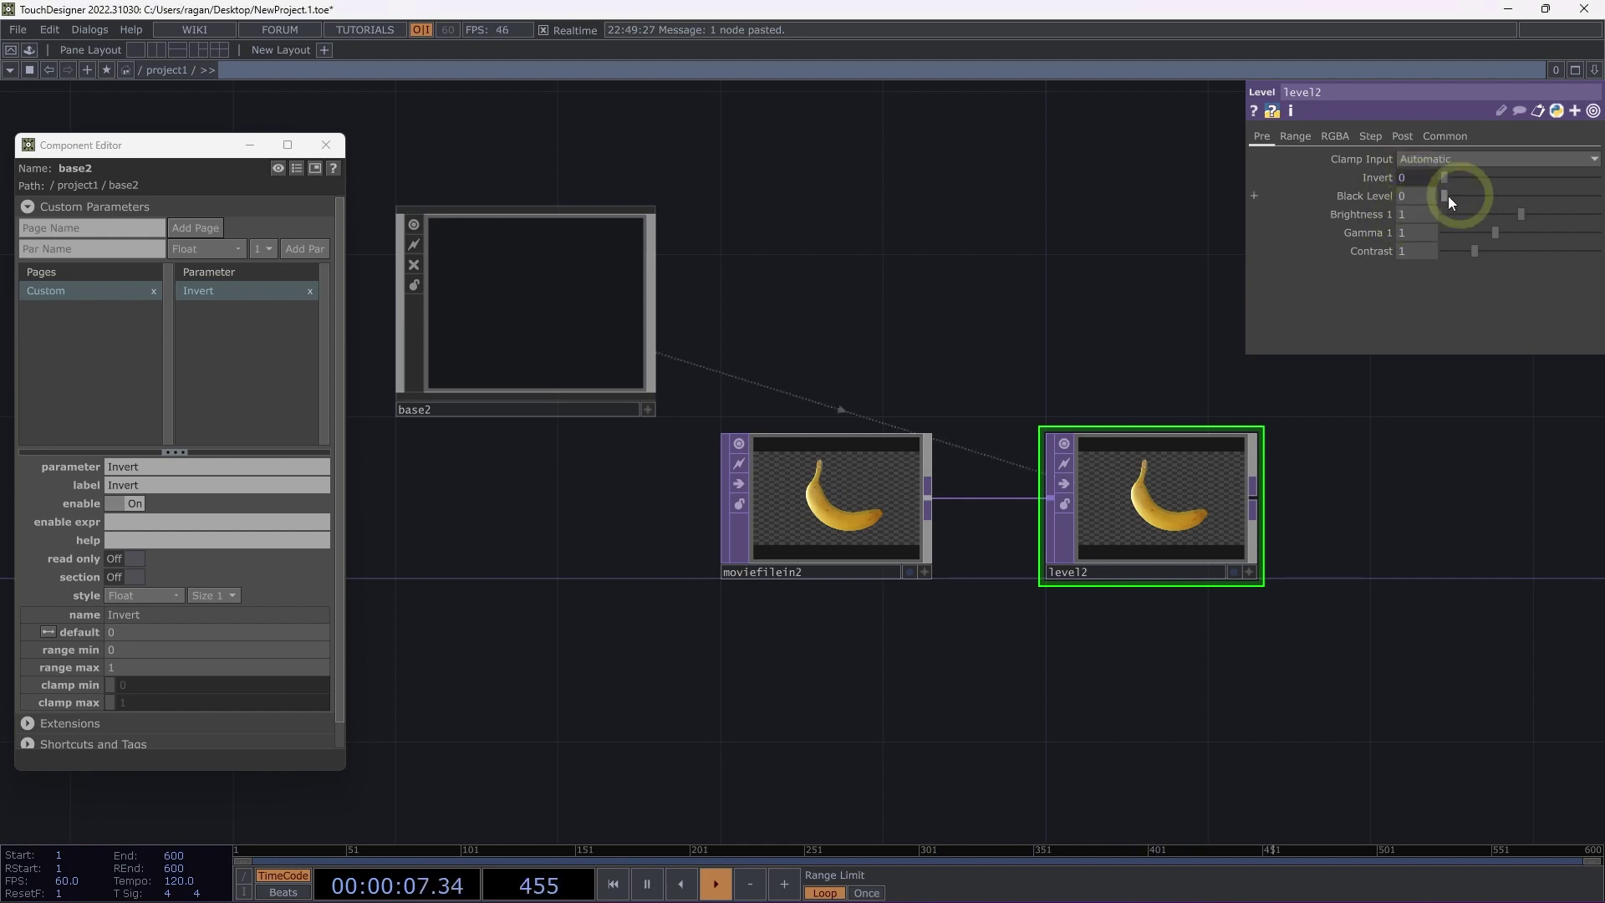
pyautogui.moveTo(1448, 178); pyautogui.dragTo(1185, 172)
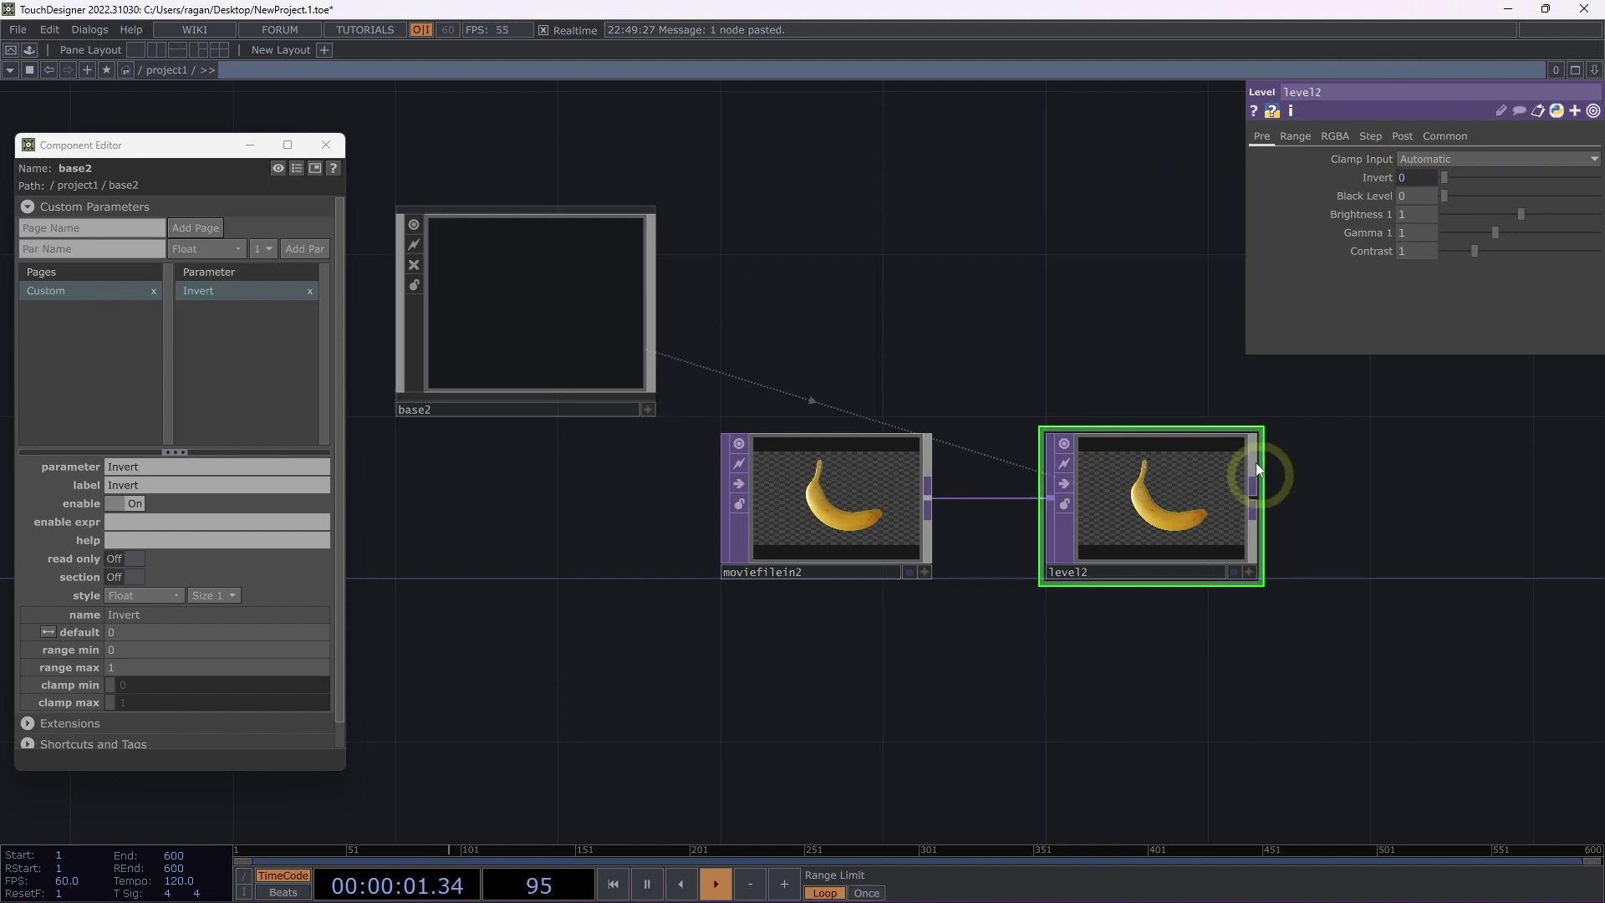
pyautogui.click(624, 318)
pyautogui.moveTo(1499, 176); pyautogui.dragTo(1182, 243)
pyautogui.click(529, 236)
pyautogui.click(1134, 484)
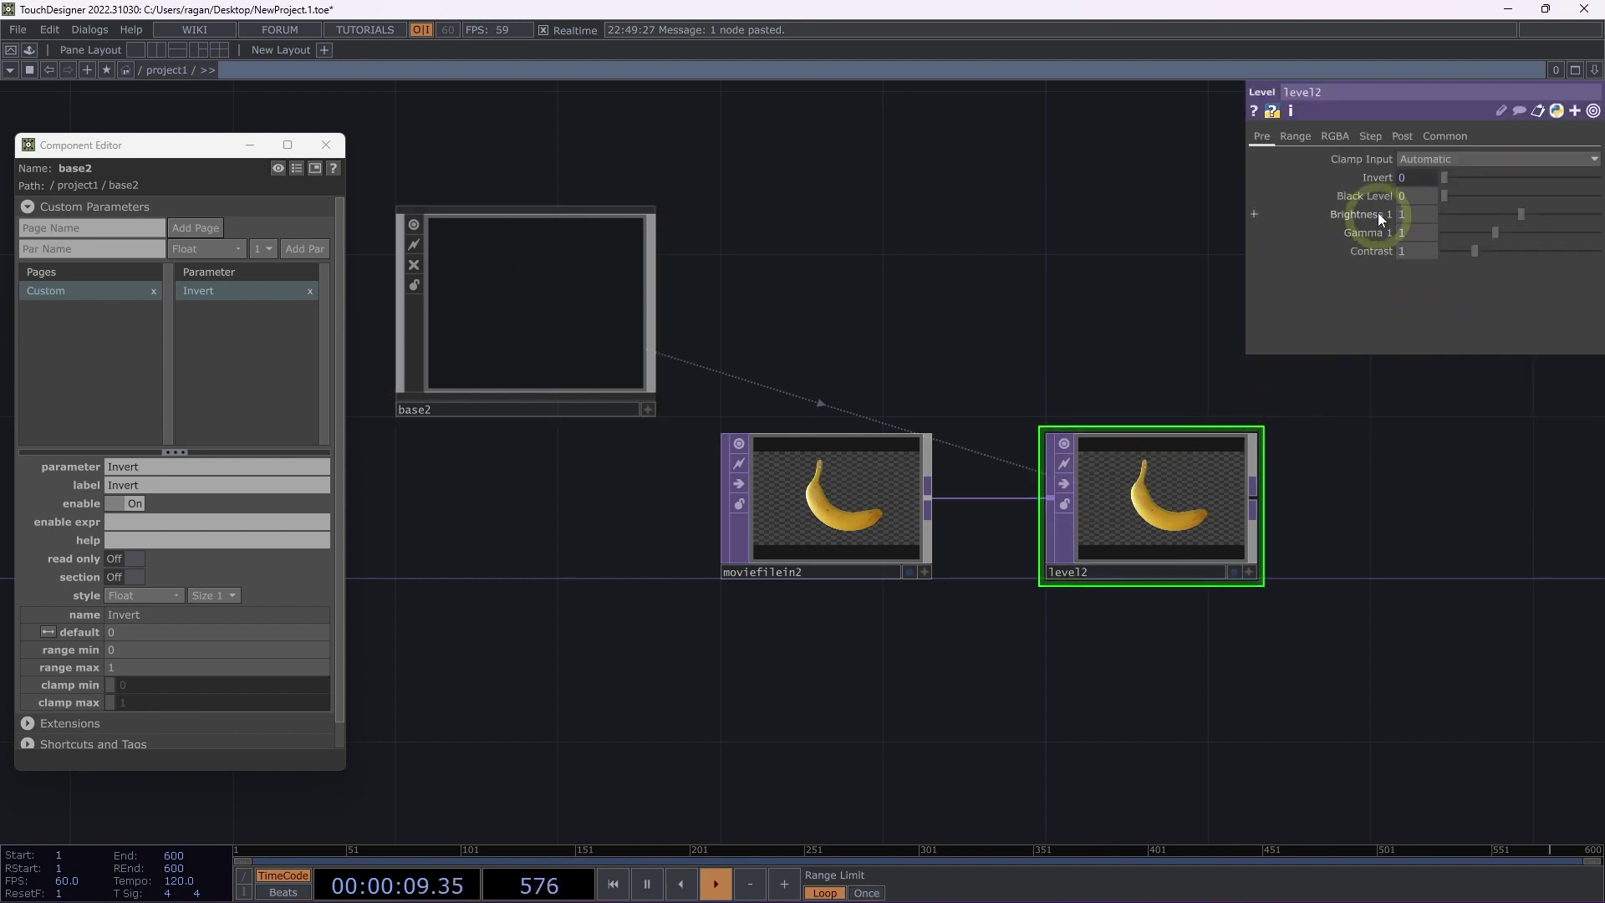
# - Add a second custom parameter named Bright to base2's Custom page
pyautogui.click(109, 249)
pyautogui.write('Bright')
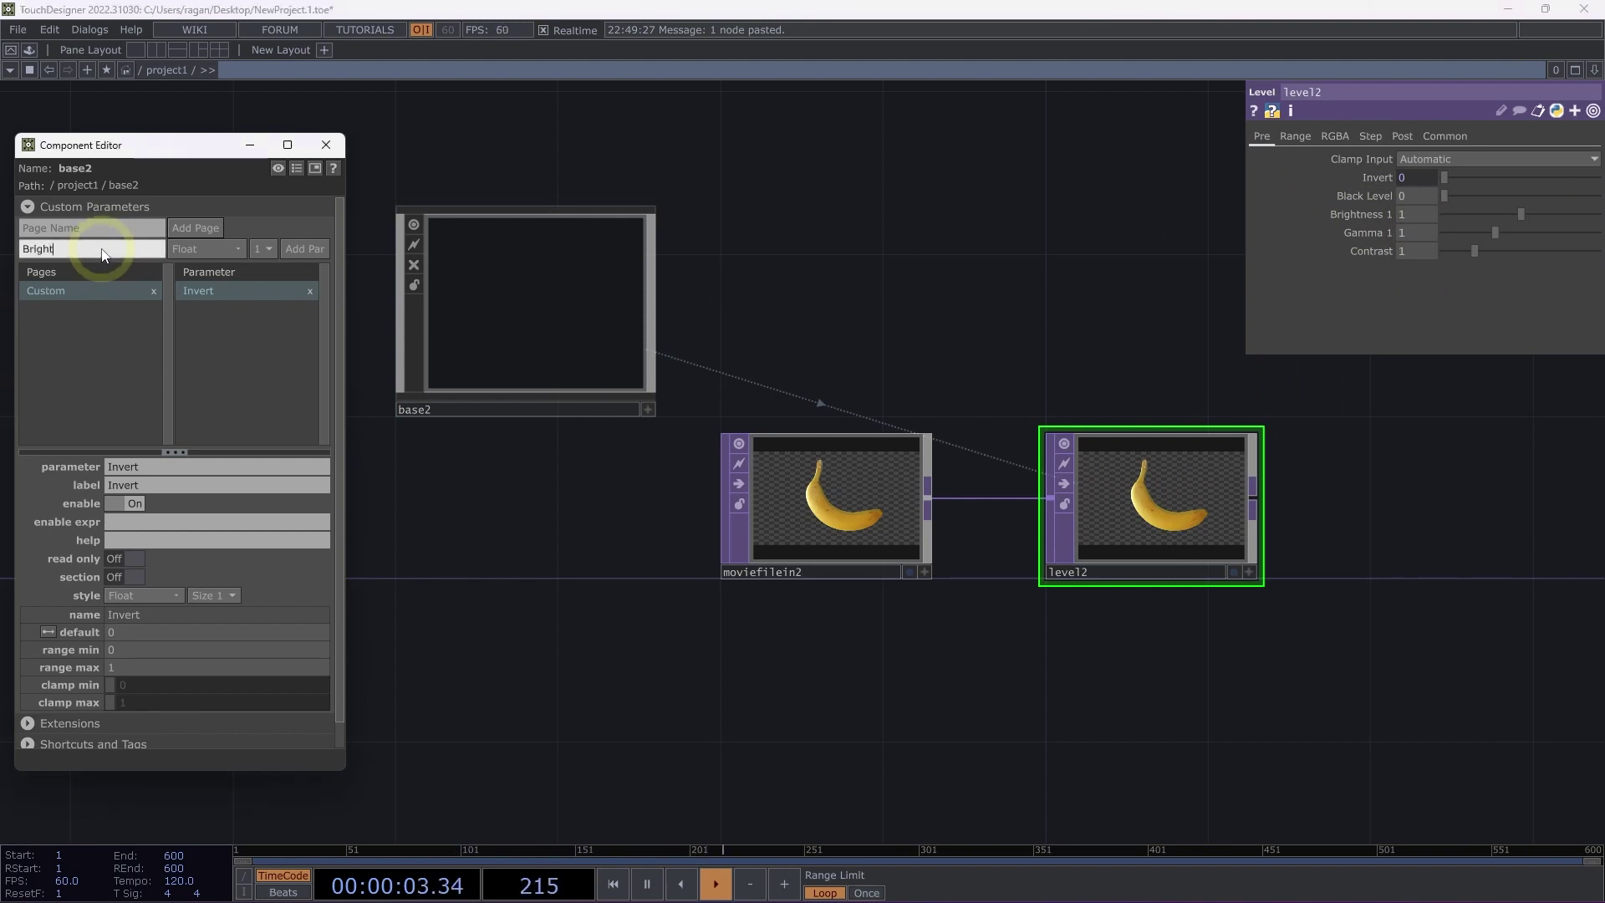
pyautogui.click(266, 268)
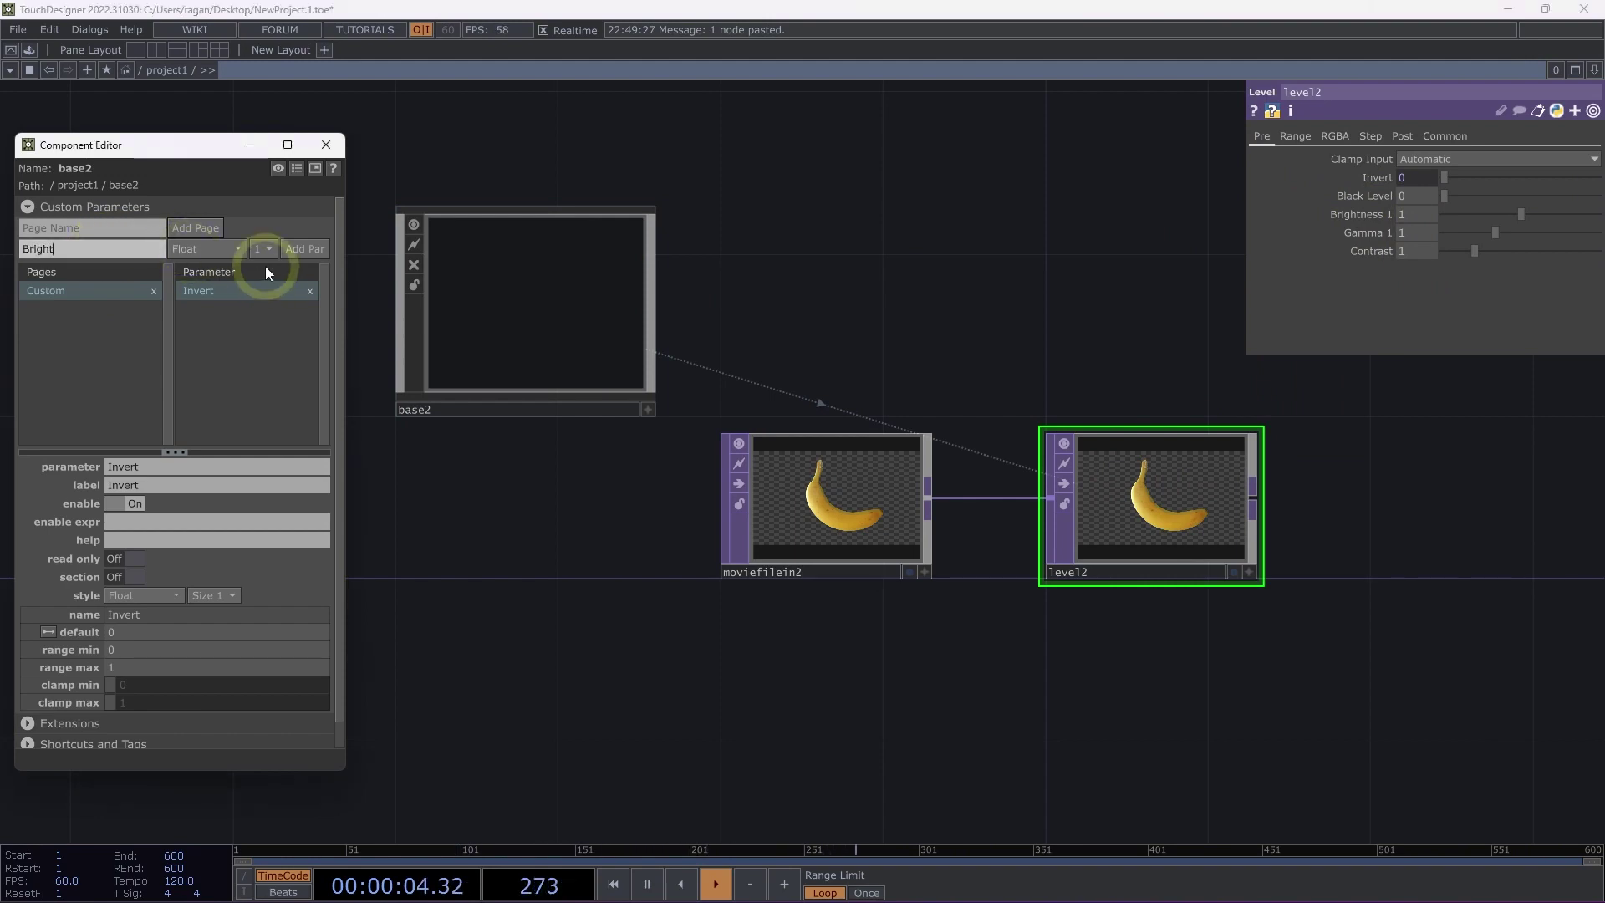
pyautogui.click(307, 249)
pyautogui.click(553, 264)
pyautogui.click(1176, 220)
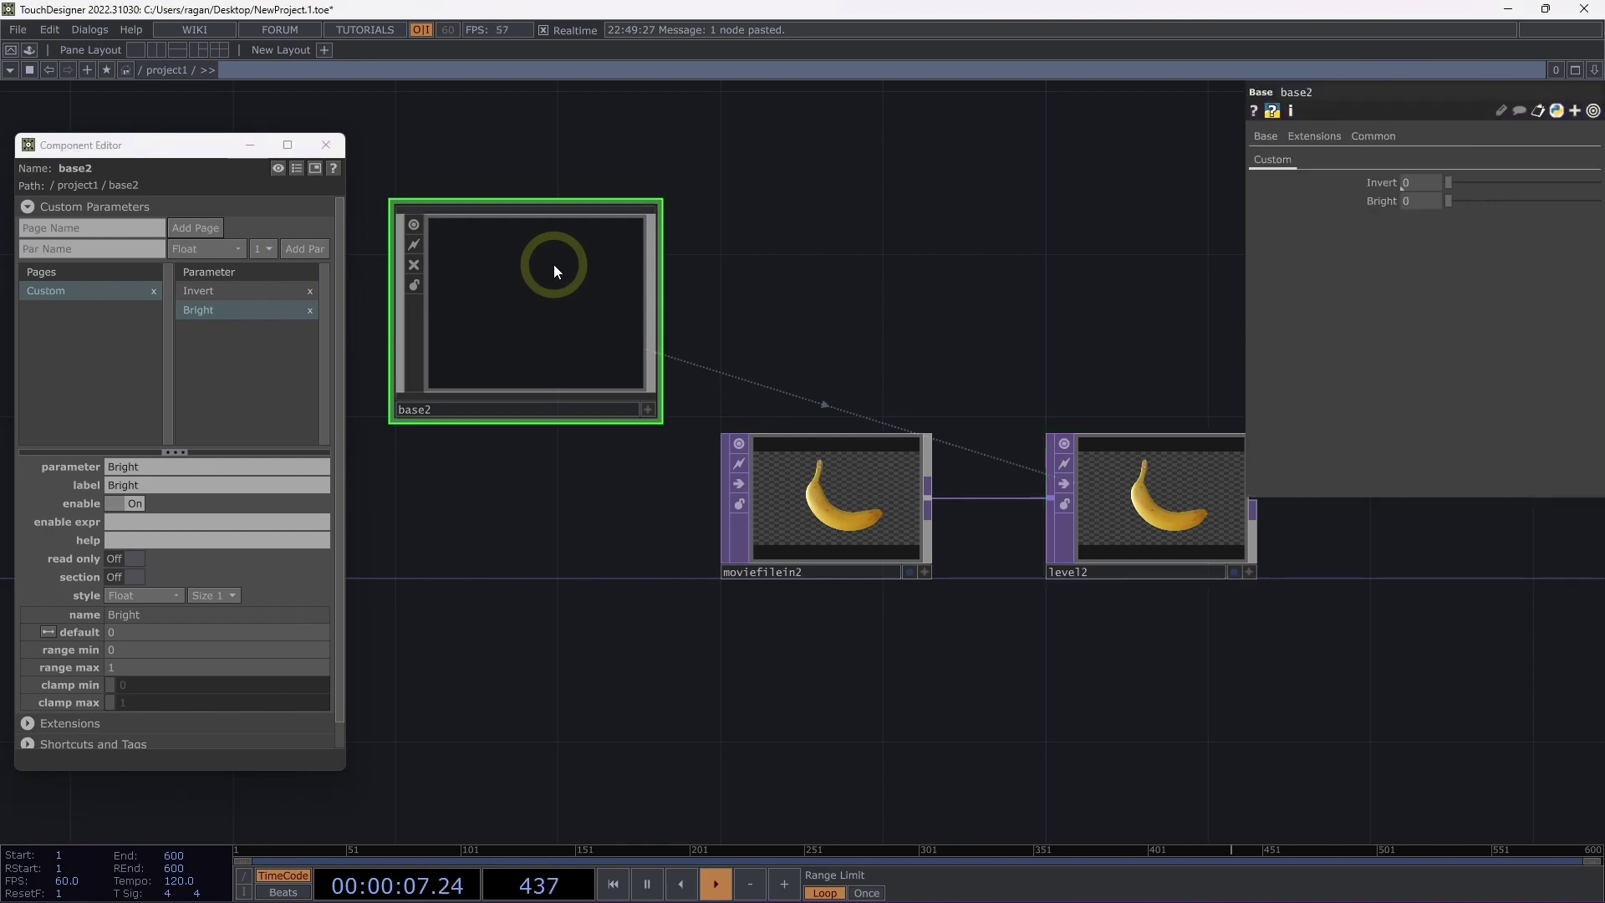
pyautogui.moveTo(1381, 200); pyautogui.dragTo(1167, 491)
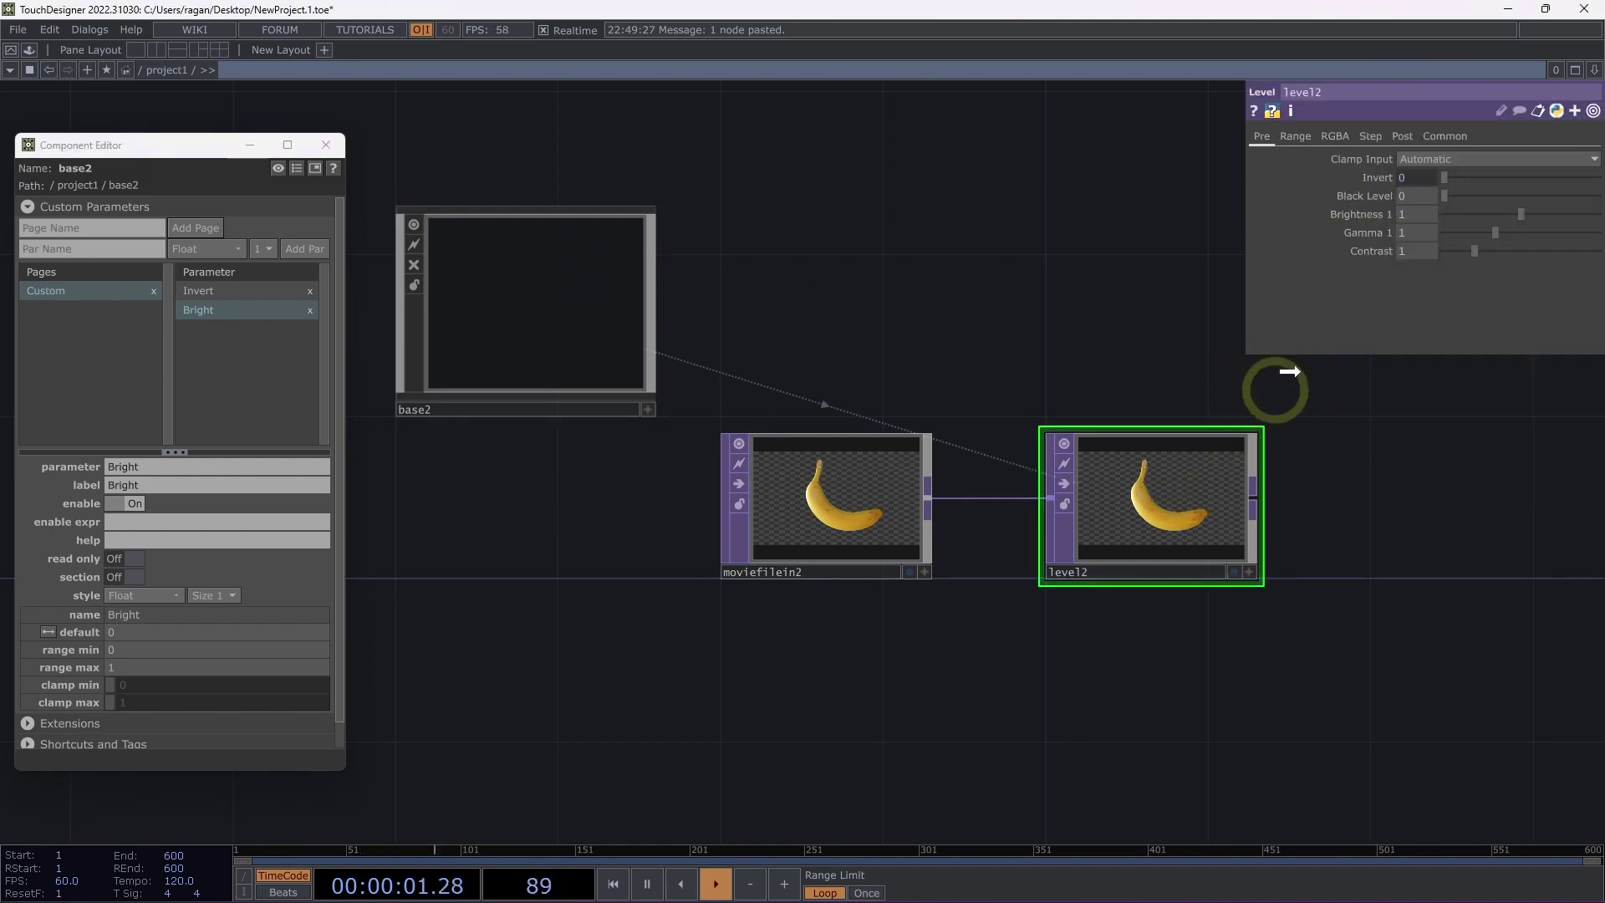
# - Bind level2's Brightness to base2's Bright and raise Bright to 1 to brighten the banana
pyautogui.moveTo(1355, 287); pyautogui.dragTo(1414, 216)
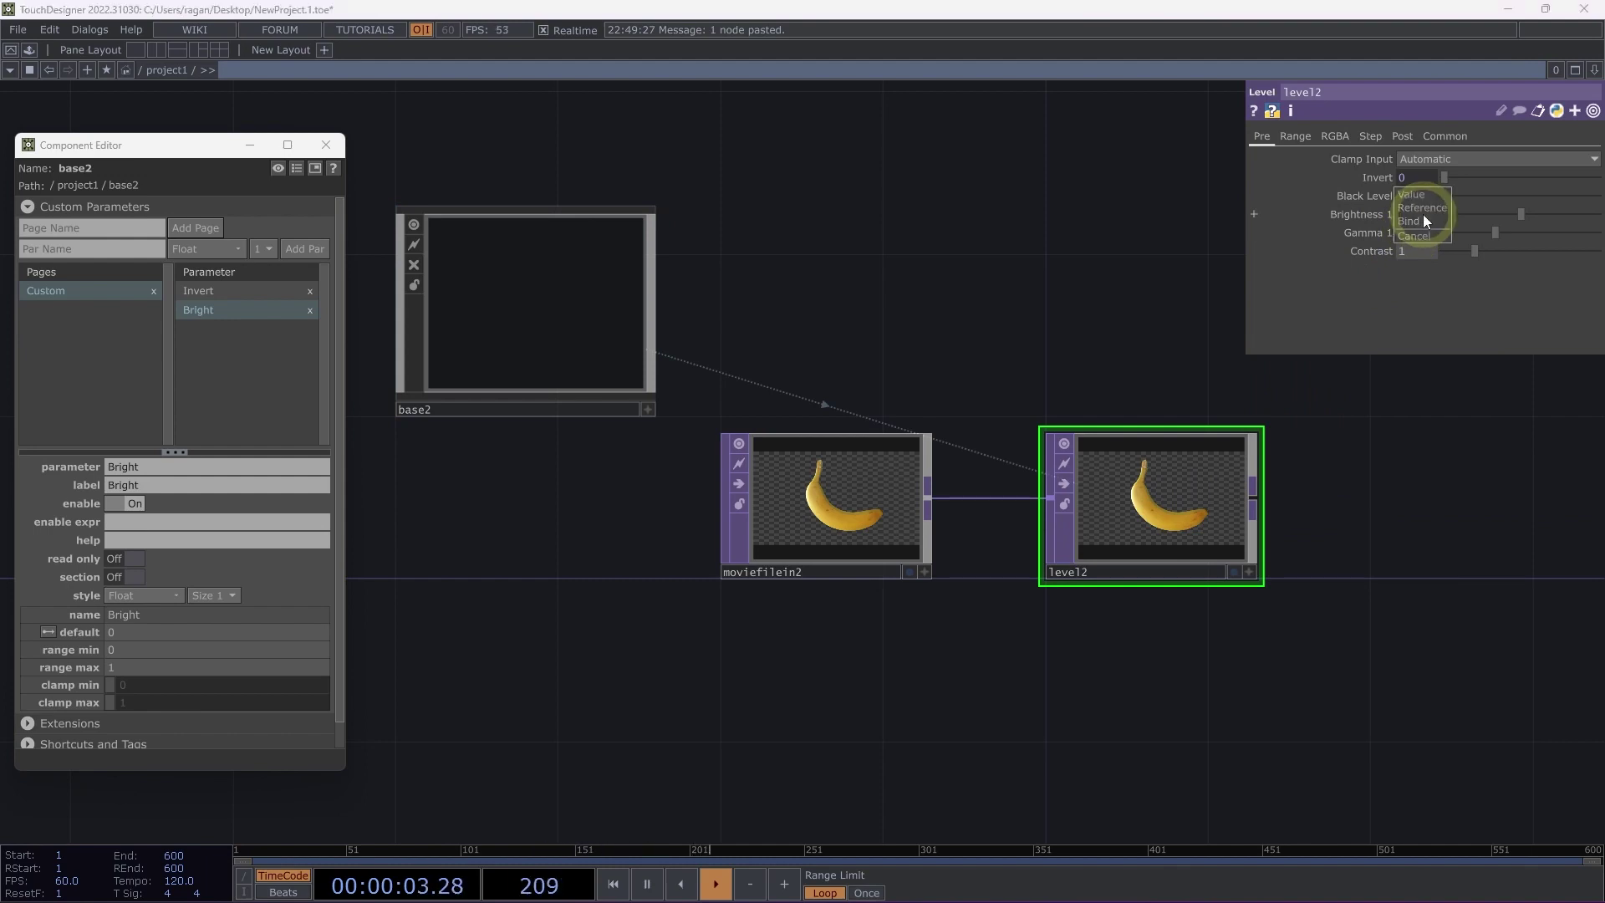
pyautogui.click(1423, 219)
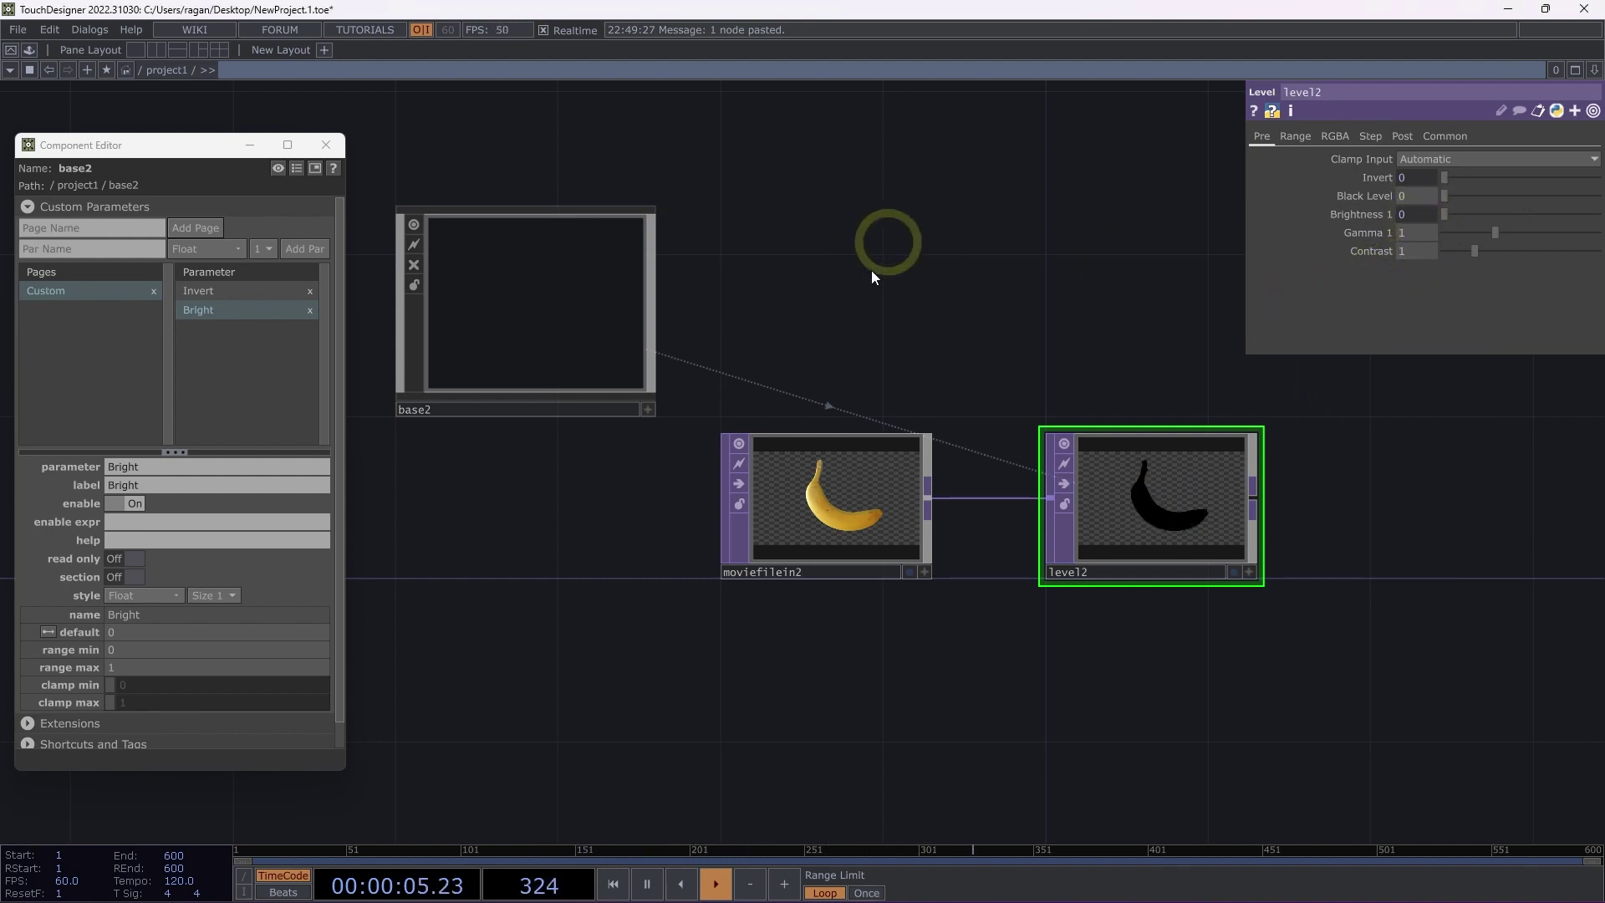
pyautogui.click(515, 311)
pyautogui.moveTo(1467, 200); pyautogui.dragTo(1101, 208)
# - Test level2's Brightness slider, then set base2's Bright to 0 so the banana turns black
pyautogui.click(1162, 520)
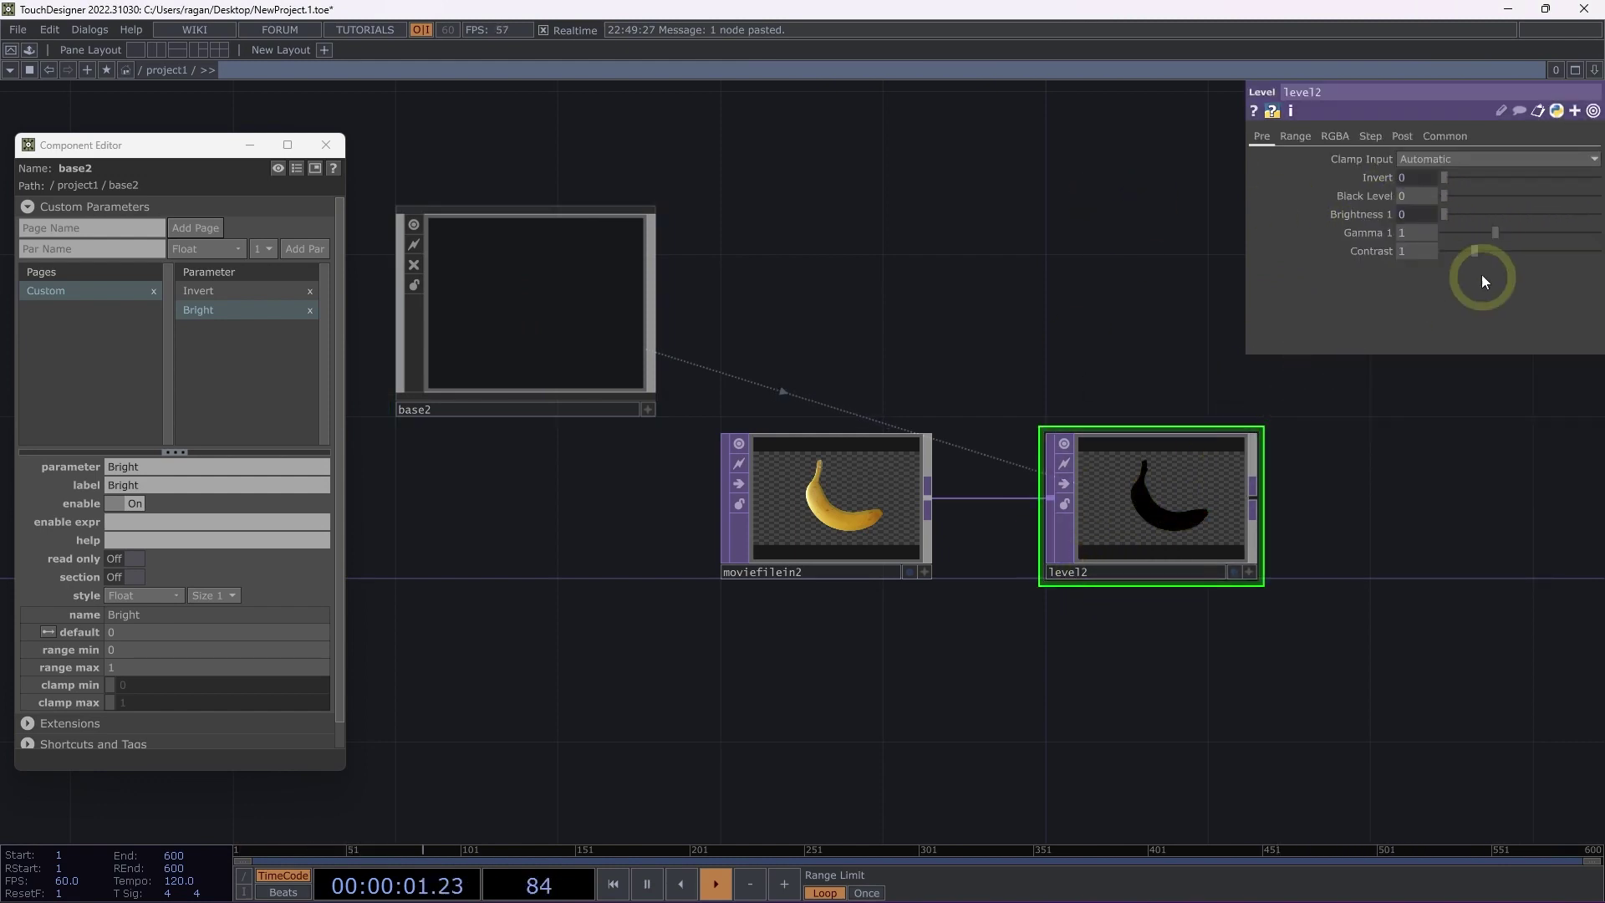
pyautogui.moveTo(1446, 219); pyautogui.dragTo(1521, 217)
pyautogui.click(1475, 215)
pyautogui.moveTo(1494, 219); pyautogui.dragTo(1307, 239)
pyautogui.click(587, 276)
pyautogui.click(1245, 256)
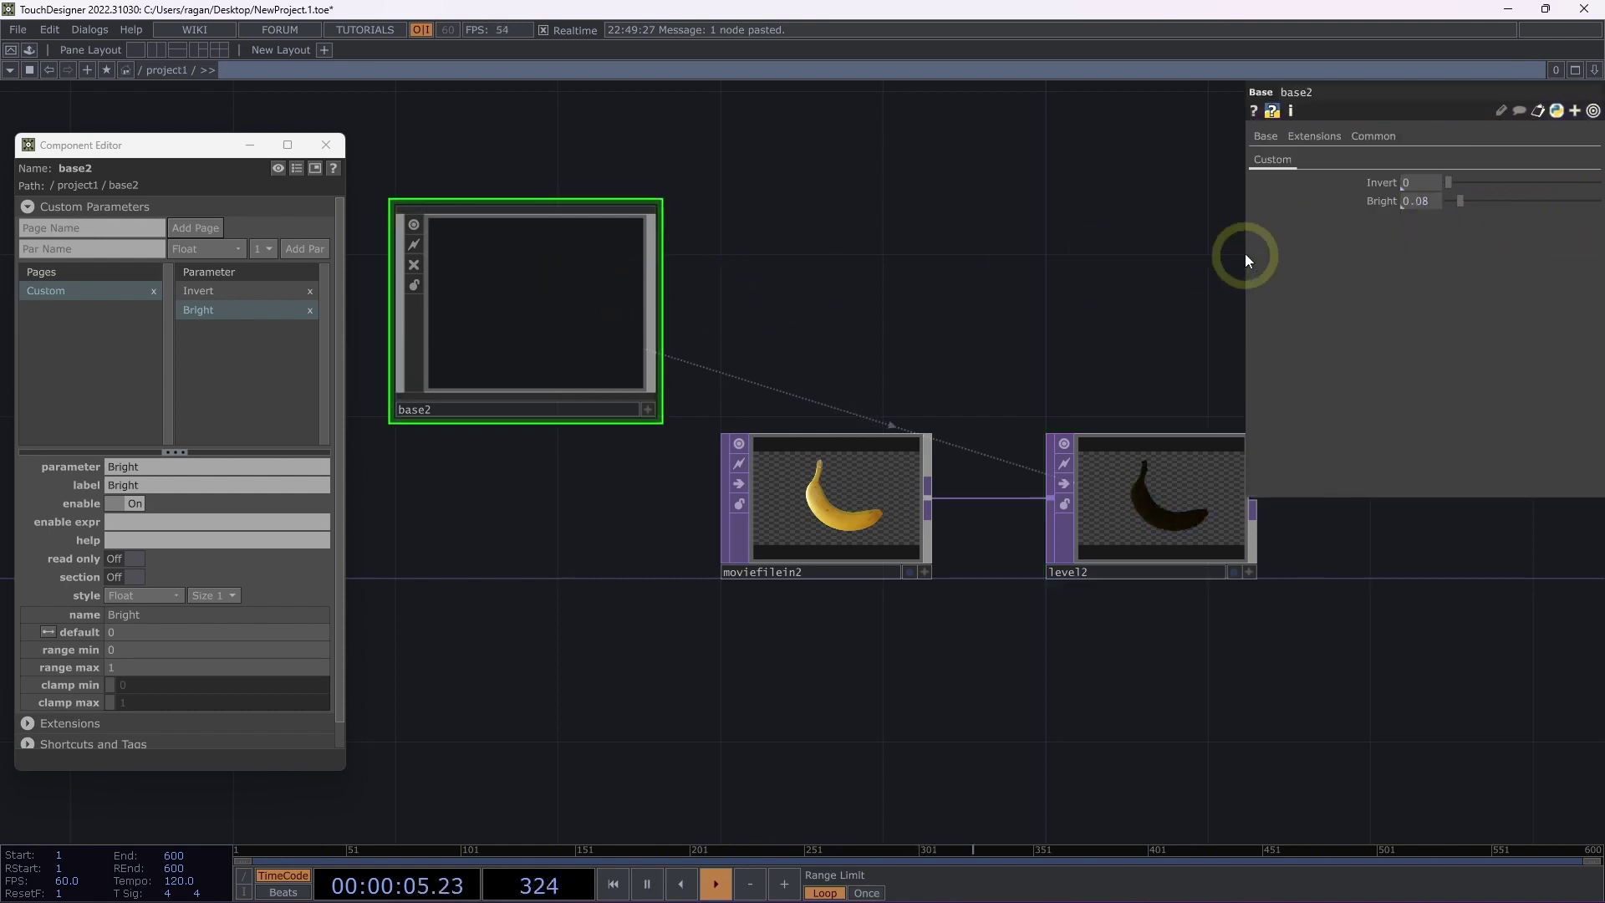
pyautogui.moveTo(1462, 204); pyautogui.dragTo(1409, 212)
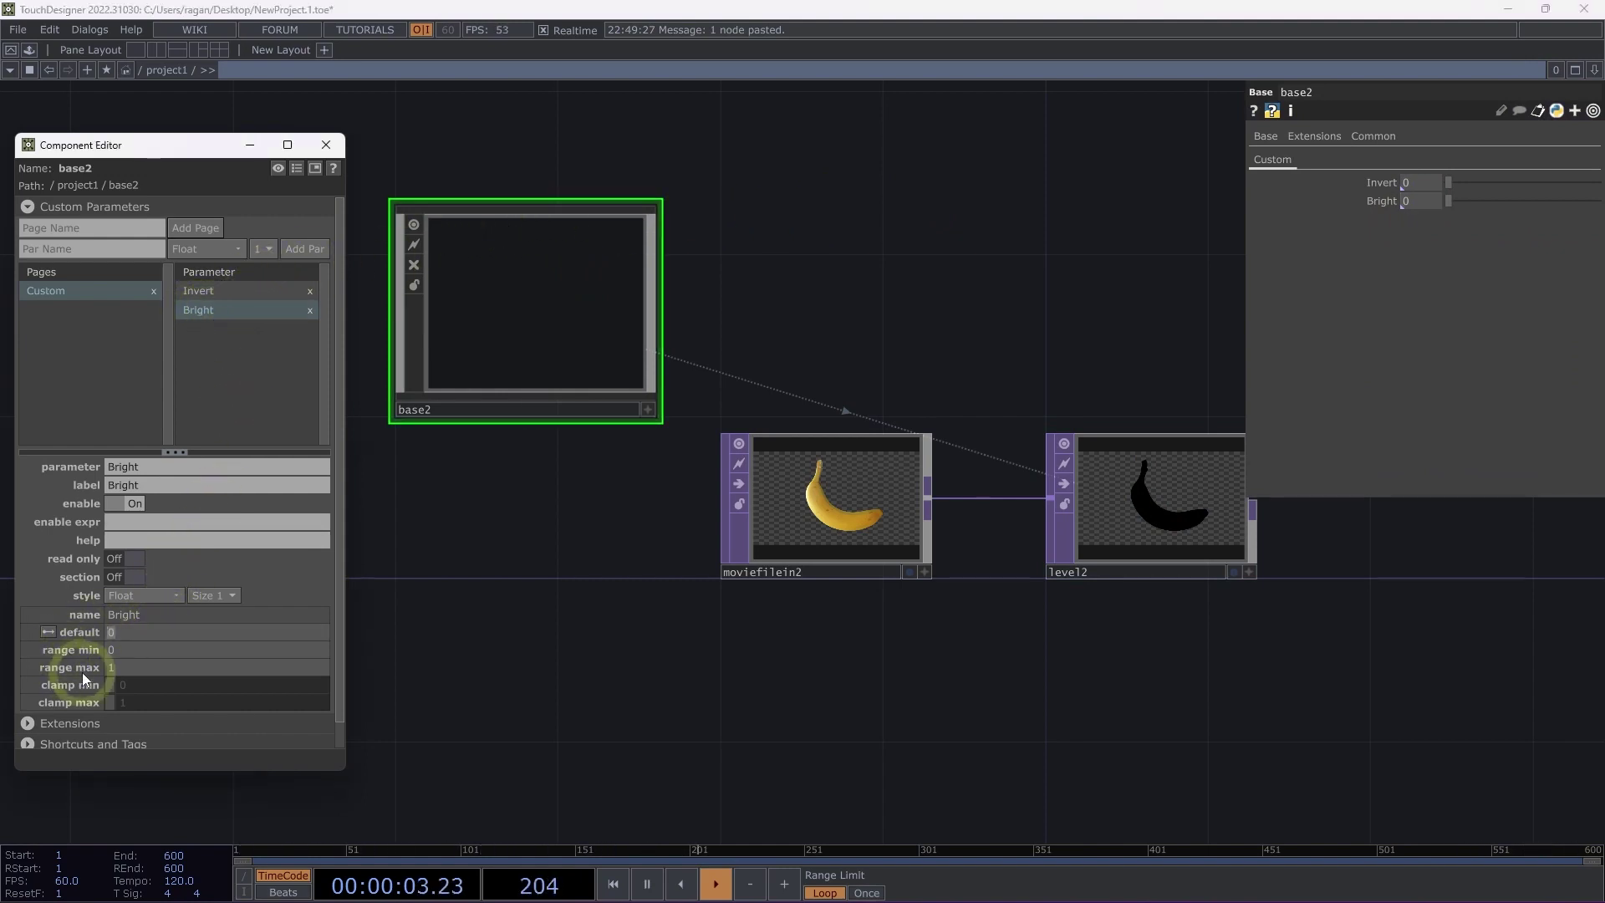
# - Widen base2's Bright range maximum to 2 and raise Bright to brighten the banana
pyautogui.click(127, 648)
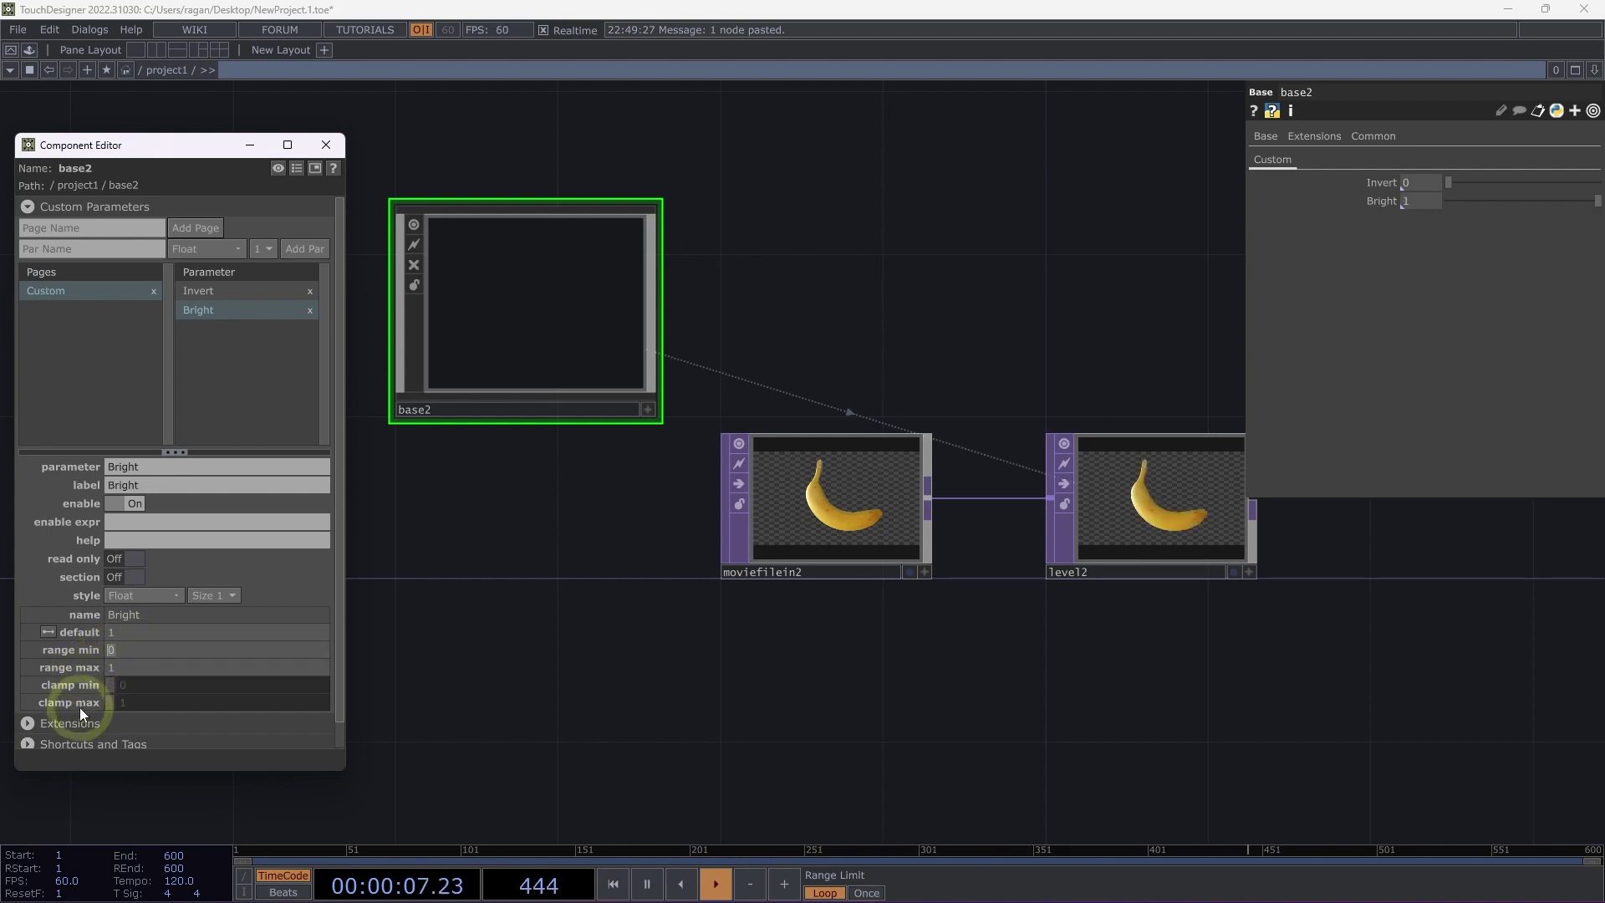
pyautogui.click(148, 666)
pyautogui.write('2')
pyautogui.press('Return')
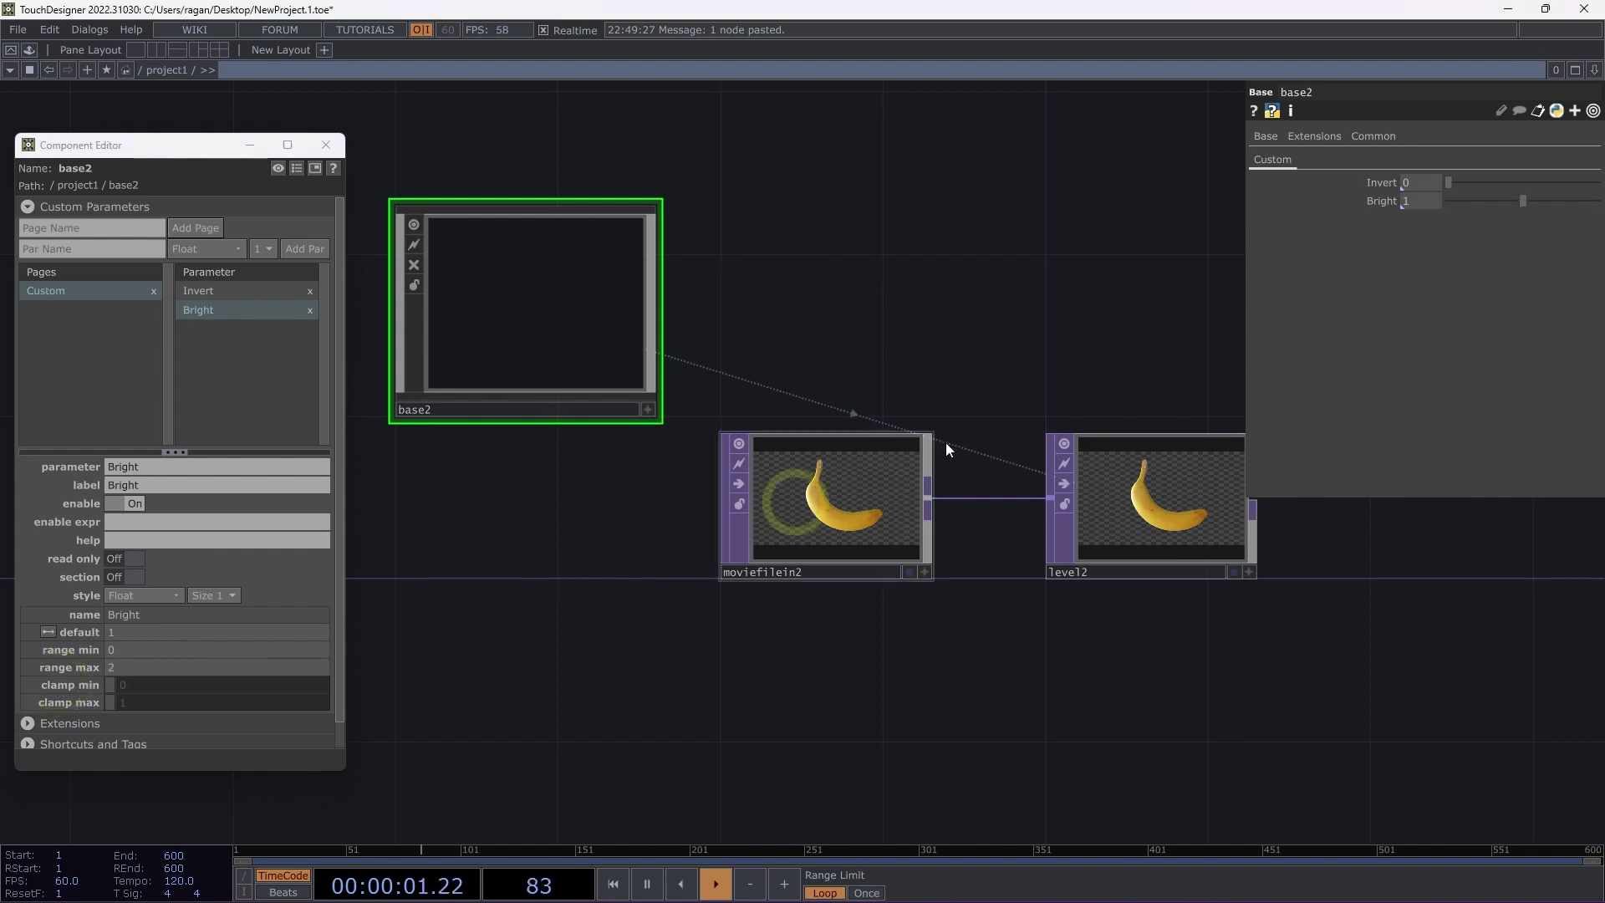
pyautogui.moveTo(1536, 205); pyautogui.dragTo(1572, 197)
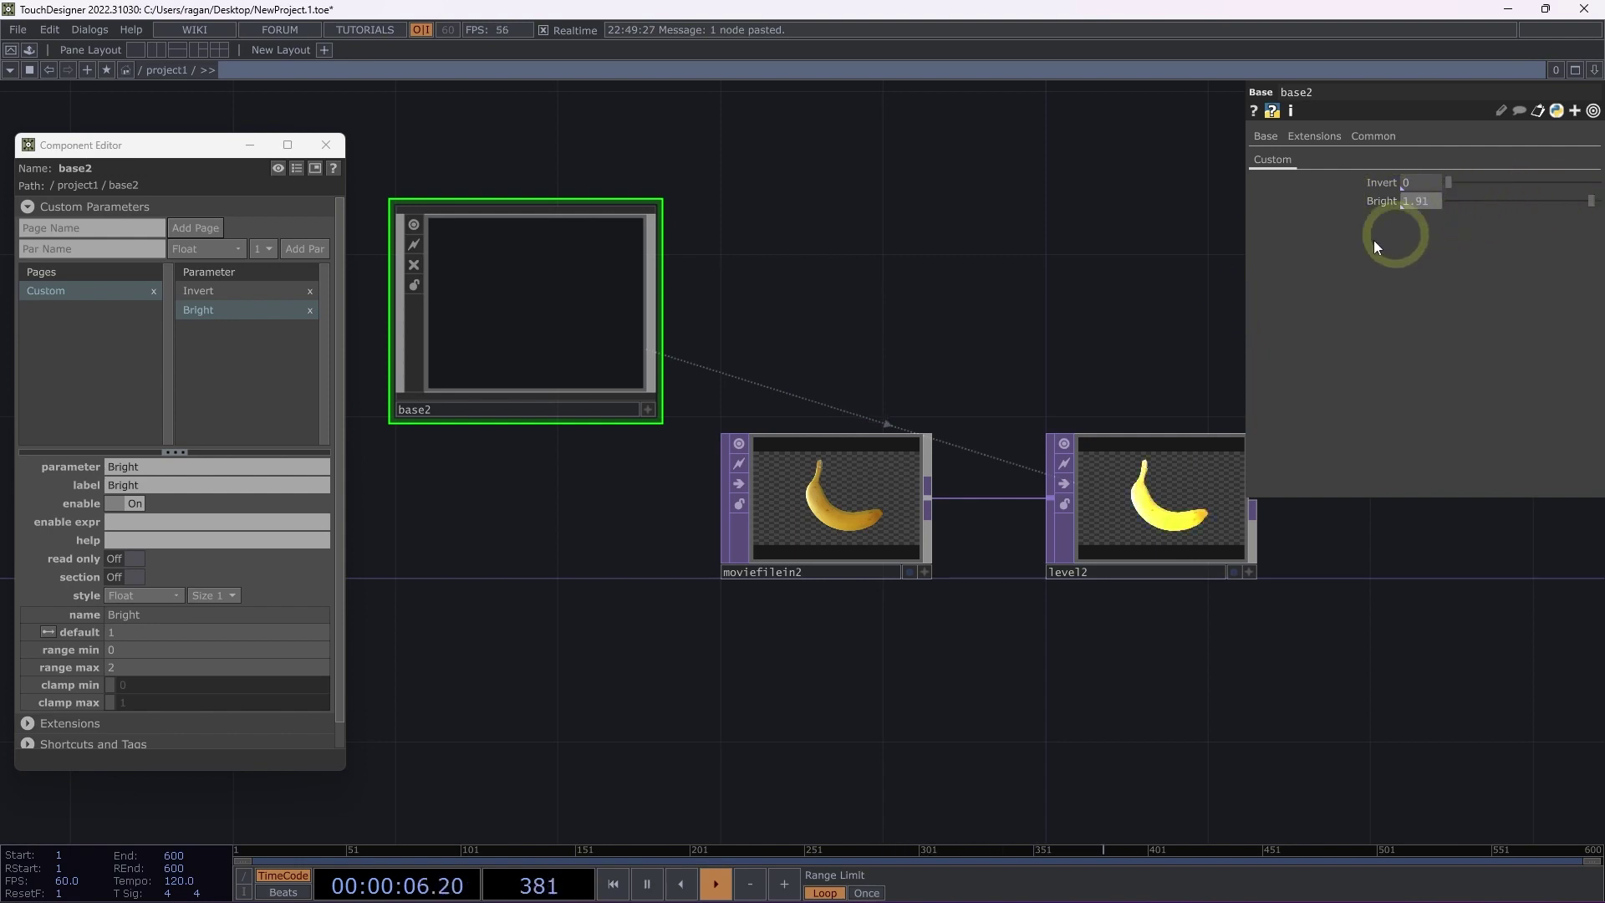
# - Bind level2's Gamma 1 as master to a new base2 custom parameter, Gamma1
pyautogui.click(1161, 490)
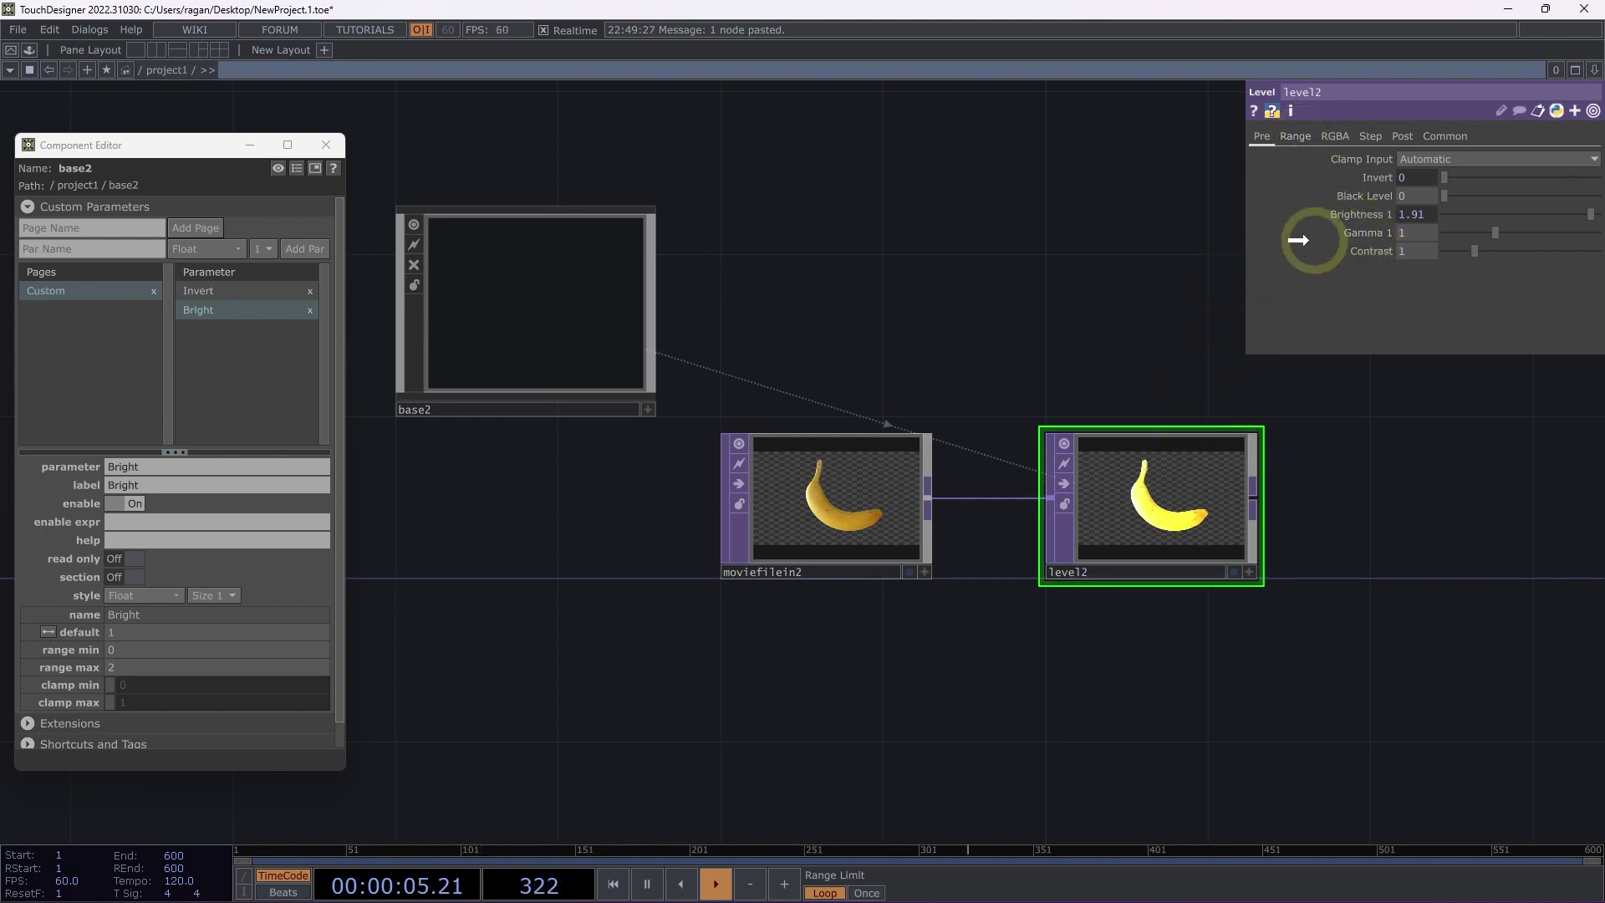
pyautogui.moveTo(1140, 257); pyautogui.dragTo(269, 357)
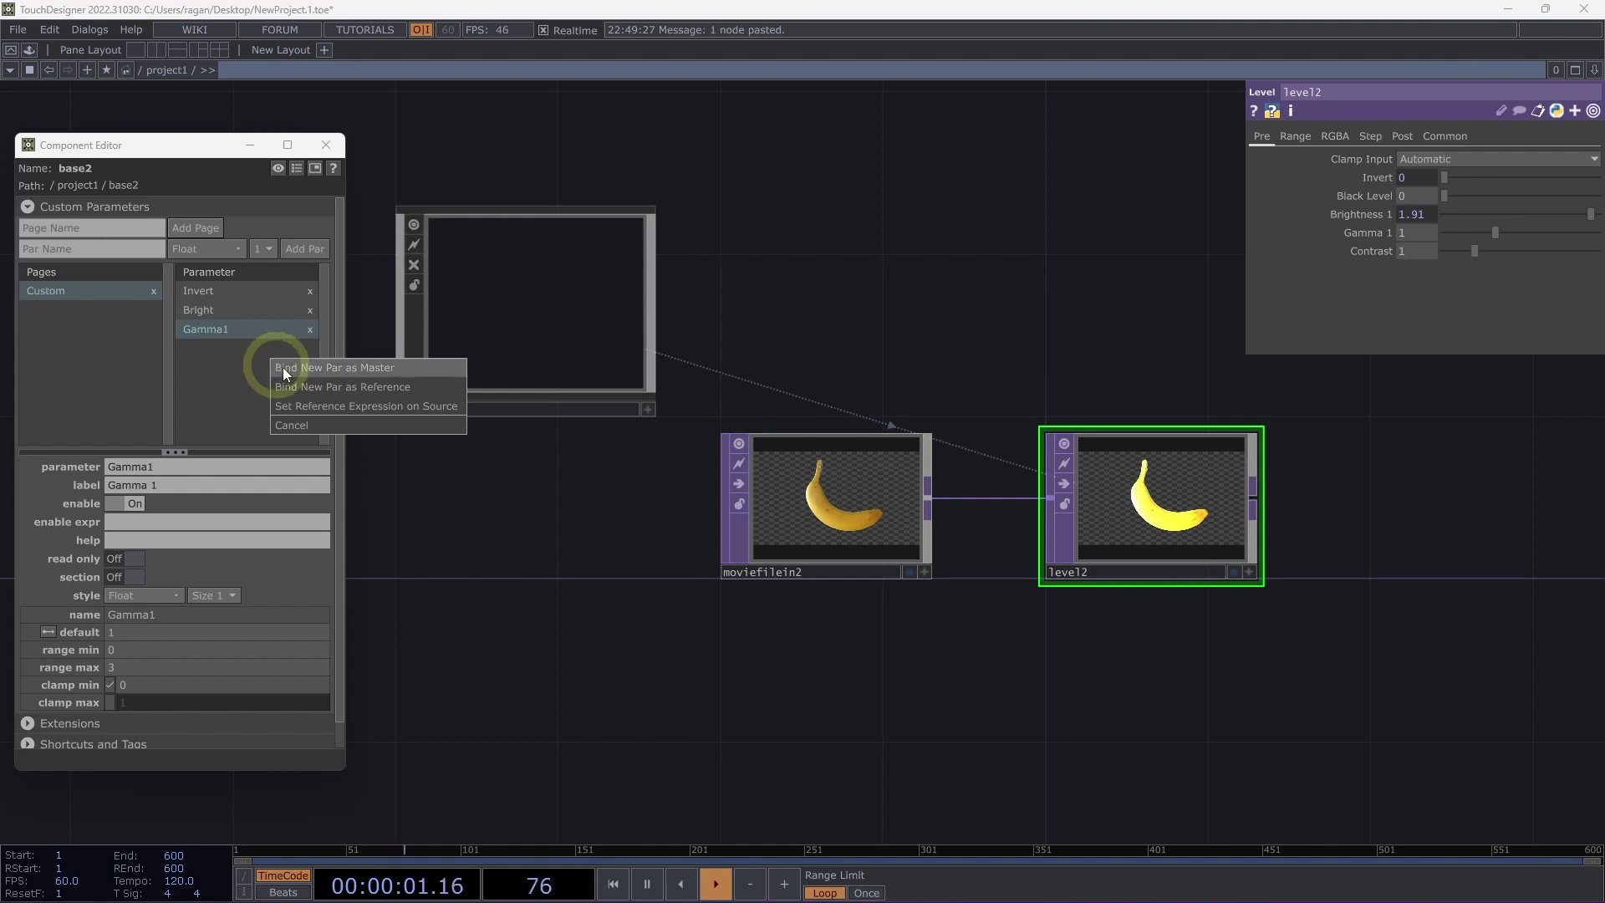
pyautogui.click(350, 371)
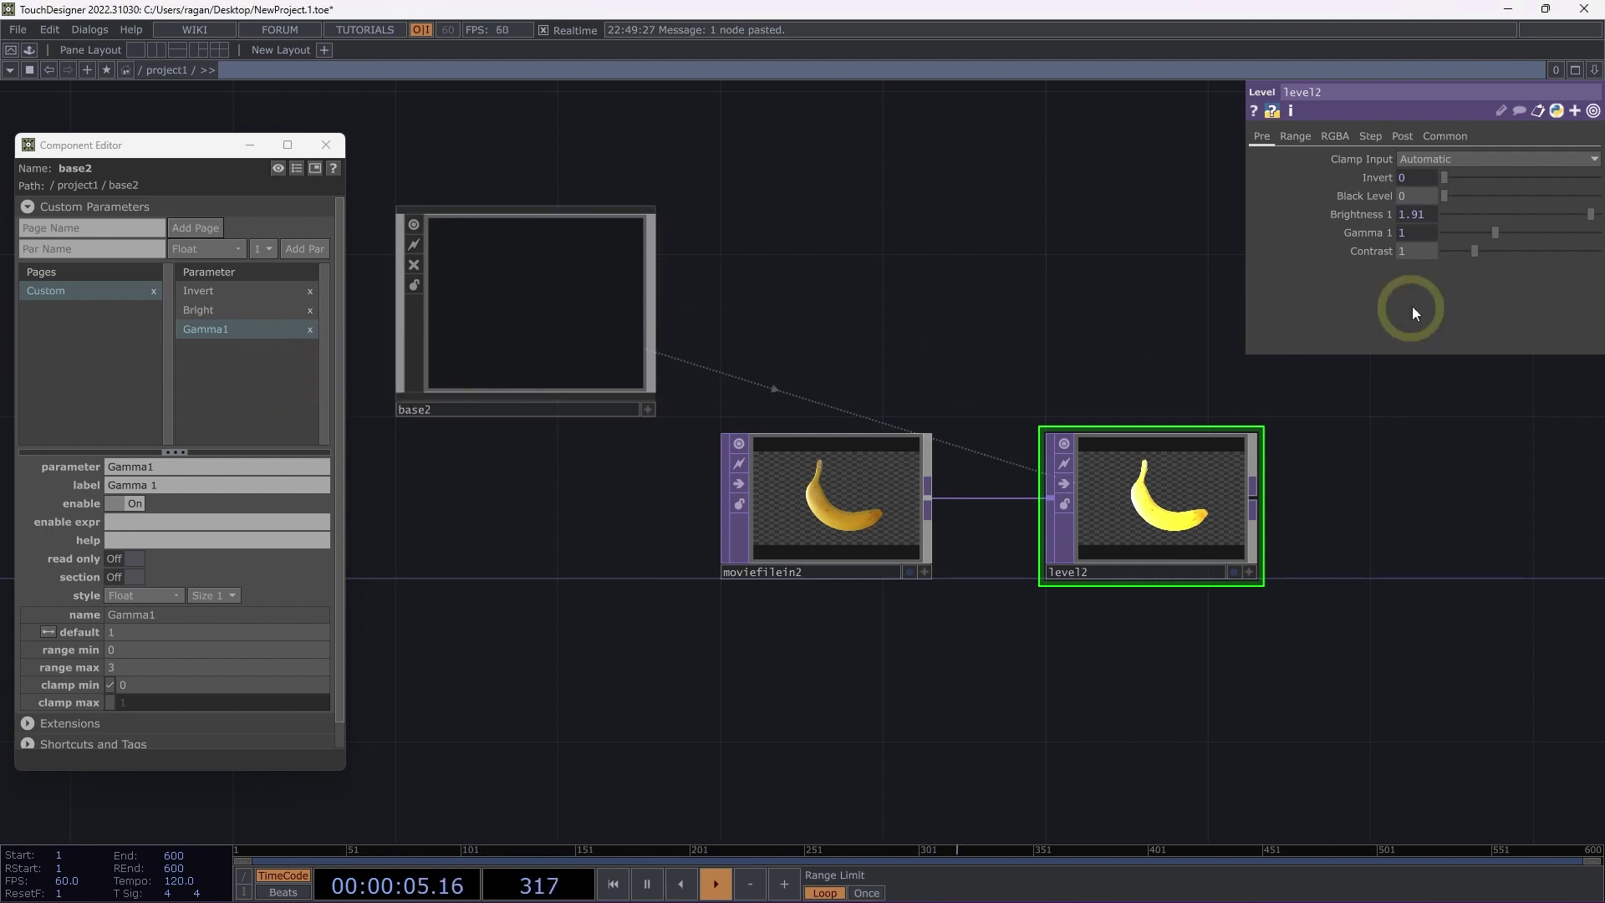
pyautogui.moveTo(1361, 231)
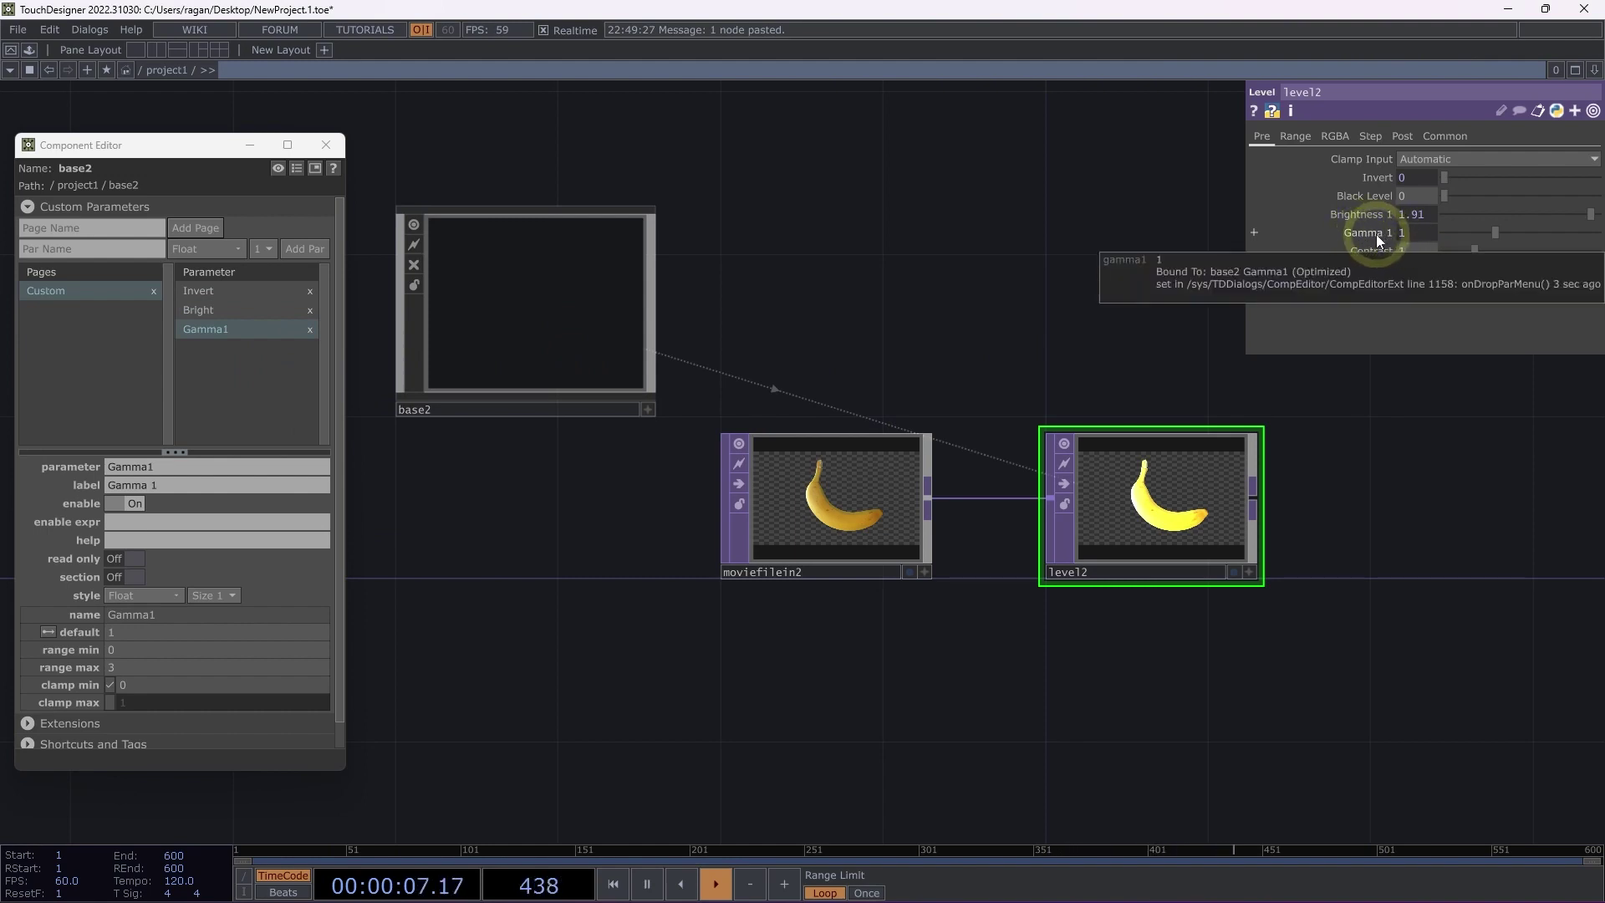